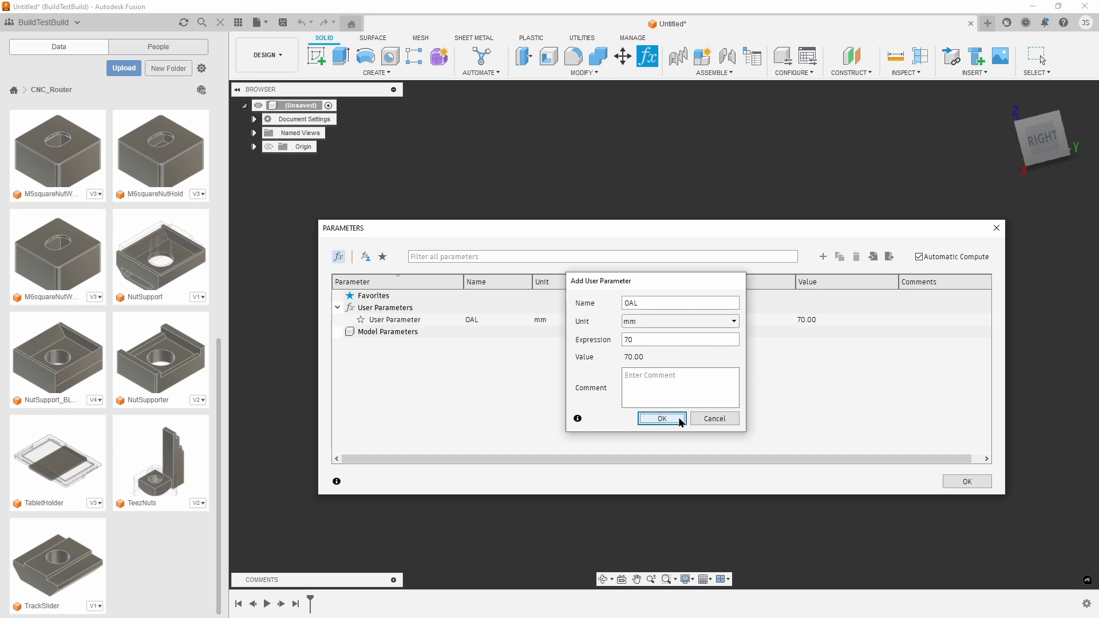
Add a user parameter named OAD in millimetres with the value 20
left_click(821, 257)
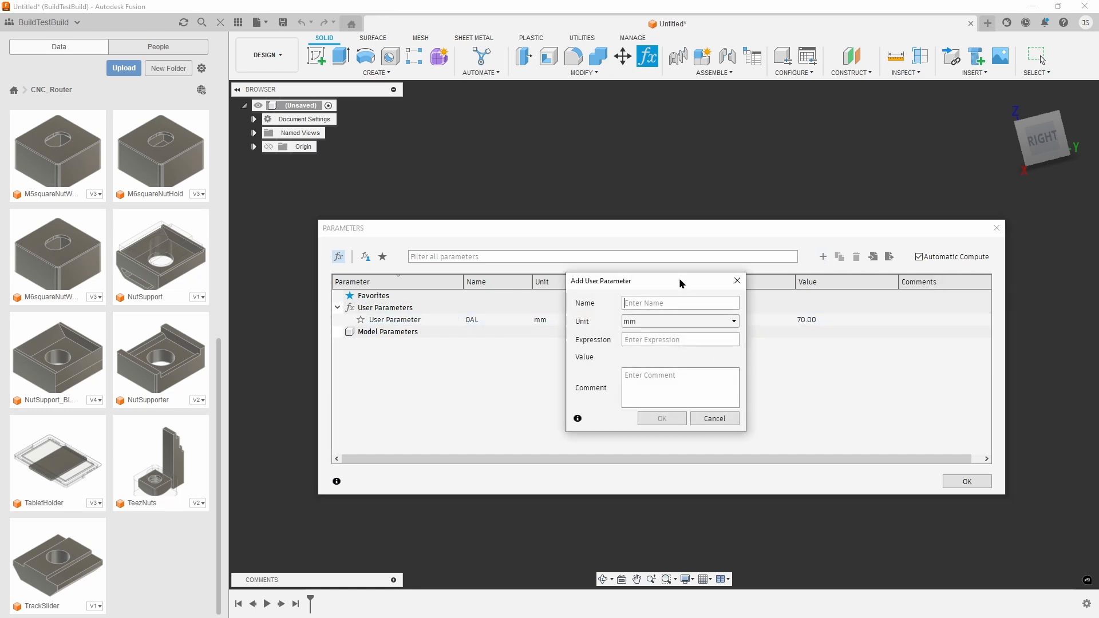
left_click_drag(680, 279, 679, 355)
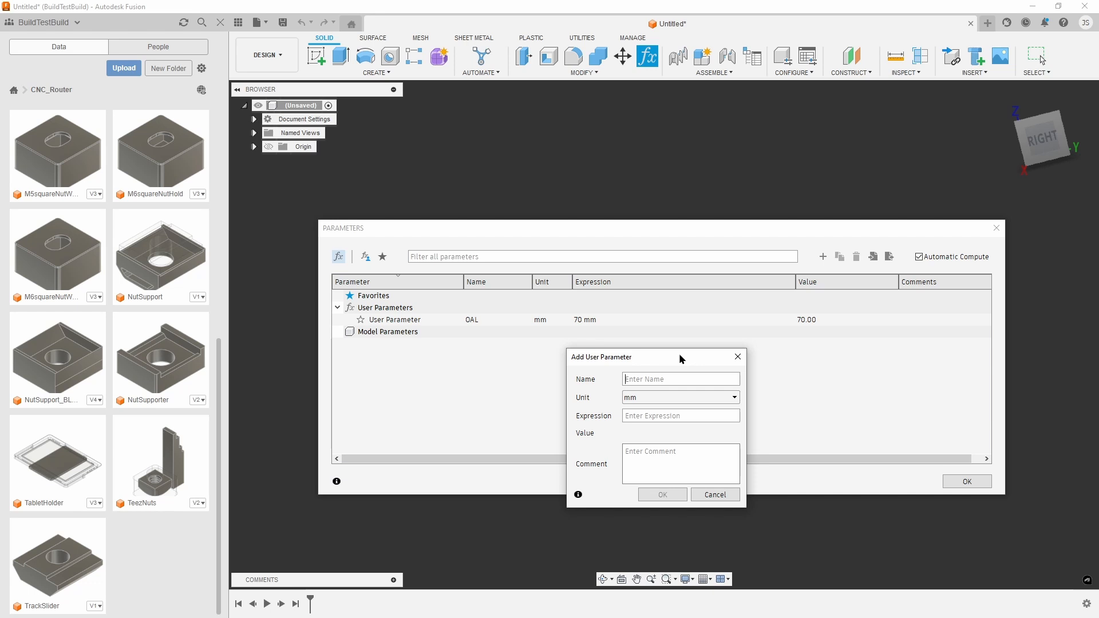
type("oad")
key("BackSpace")
key("BackSpace")
key("BackSpace")
type("OAD")
key("Tab")
key("Tab")
type("20")
key("Return")
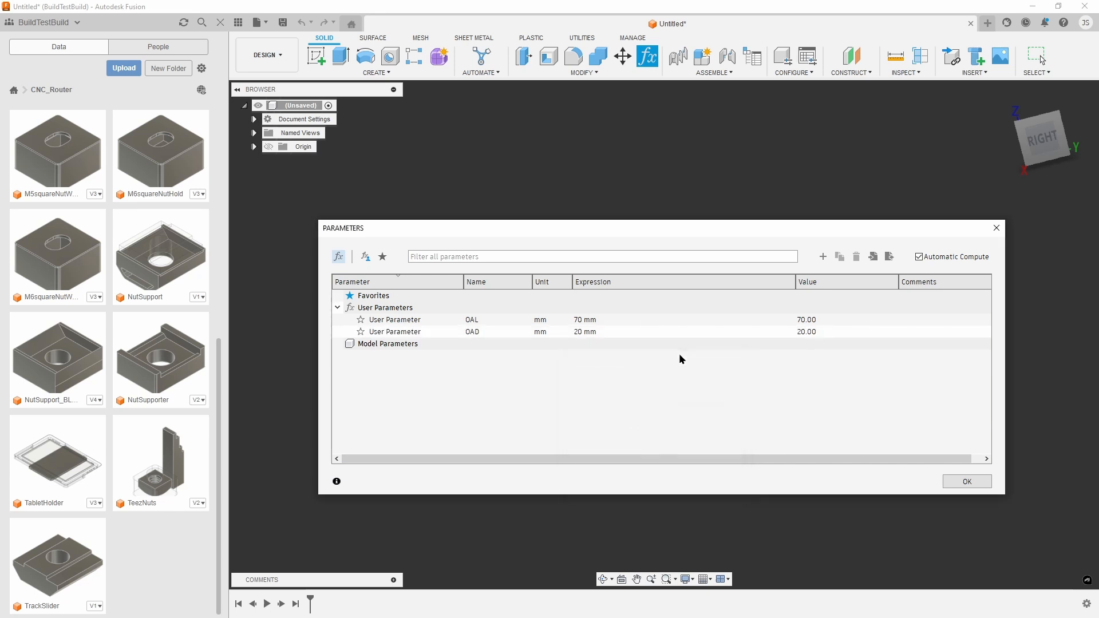
Add the user parameters OAH at 18 mm and BodyHeight at 12 mm
left_click(824, 257)
type("OAH")
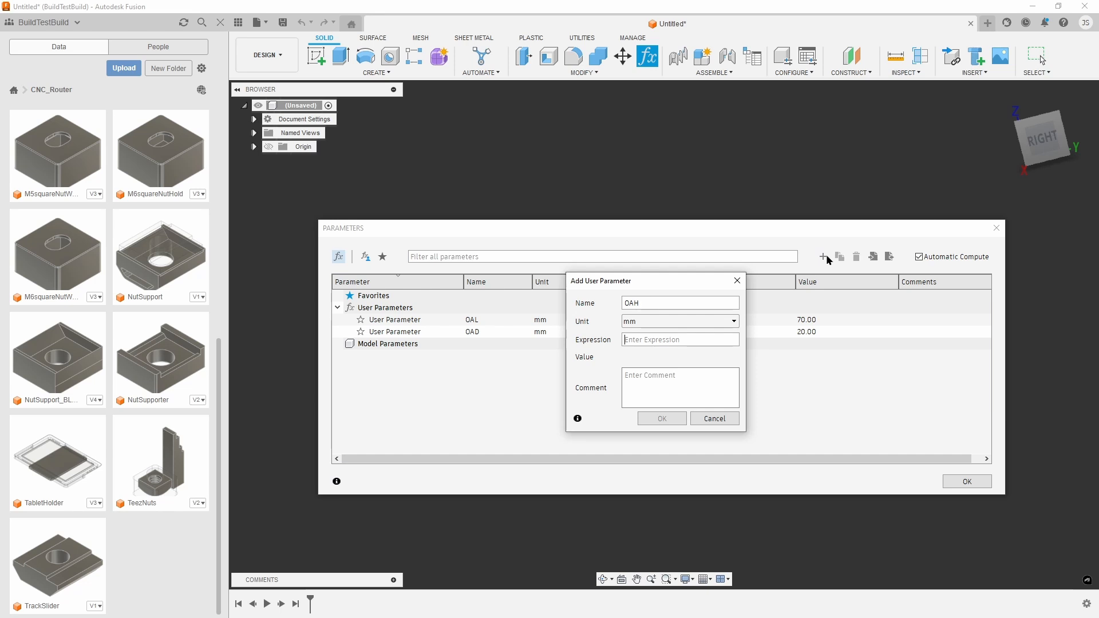
type("18")
key("Return")
left_click(825, 258)
type("BodyHeight")
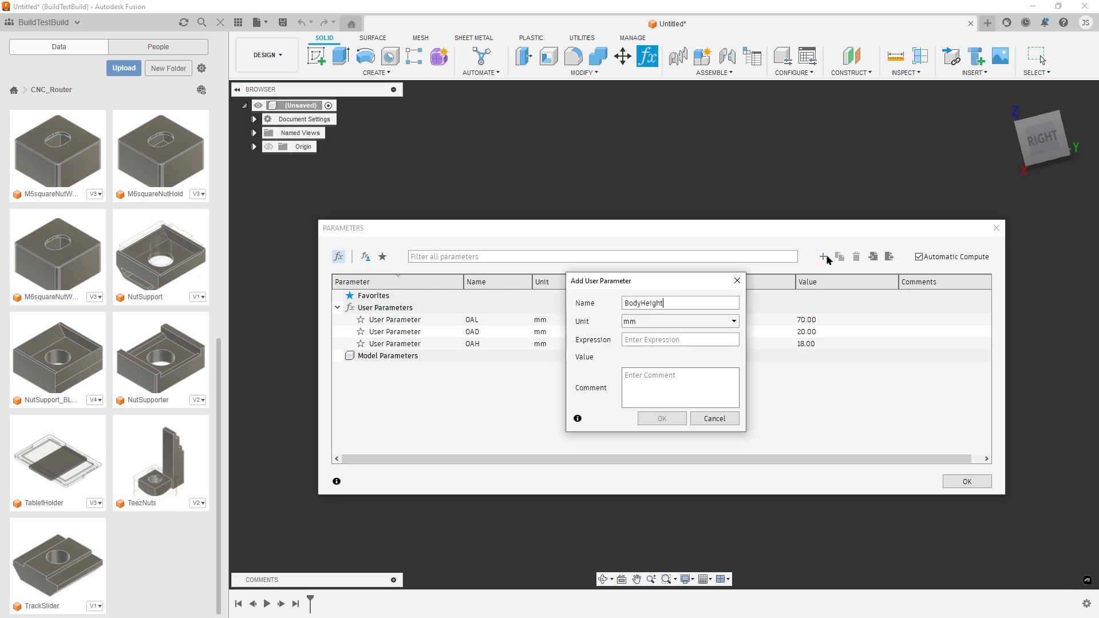
key("Tab")
type("12")
key("Return")
Add a user parameter named FootDepth with the value 4 mm
left_click(825, 257)
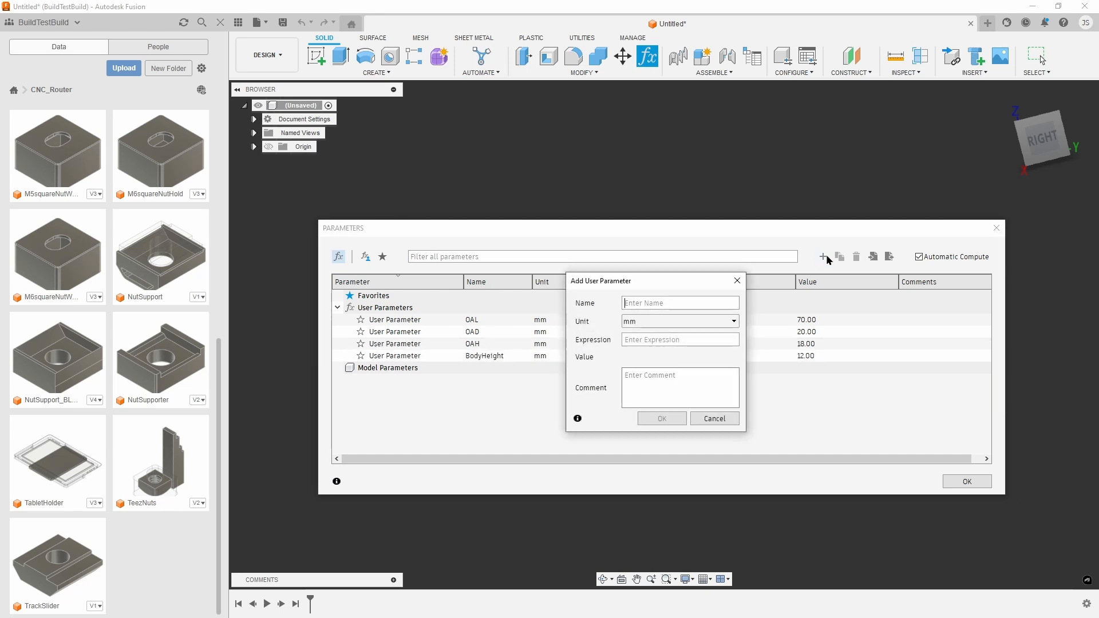
type("footD")
key("Tab")
type("4")
key("Return")
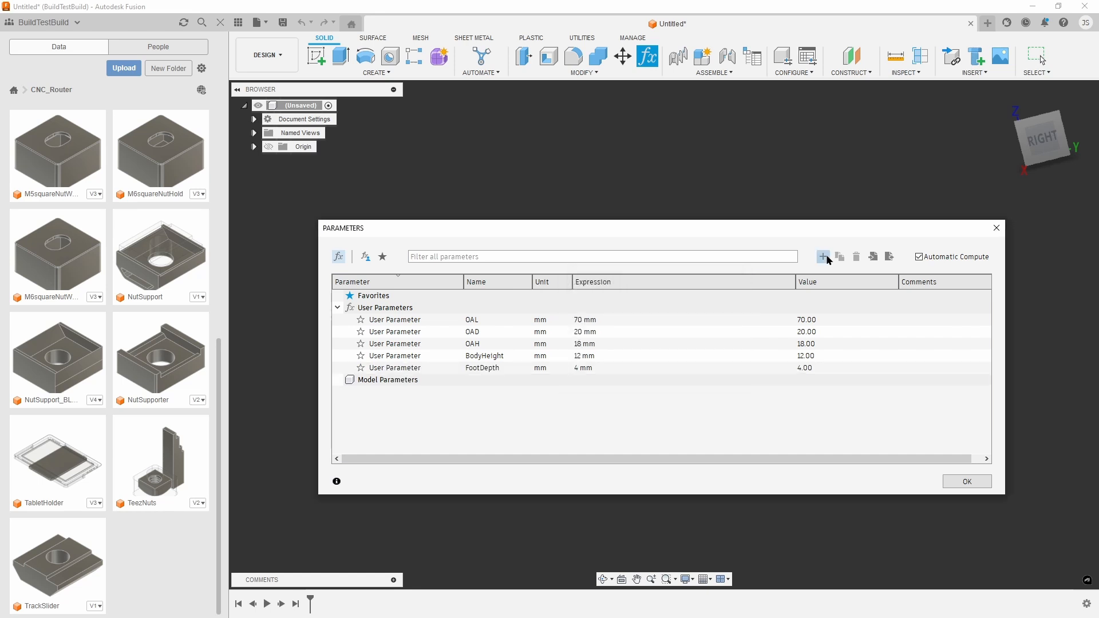
Add a user parameter named FootAngle, with degrees as its unit and the value 45
left_click(825, 258)
type("FootAngle")
left_click(683, 321)
scroll(685, 359, "down", 3)
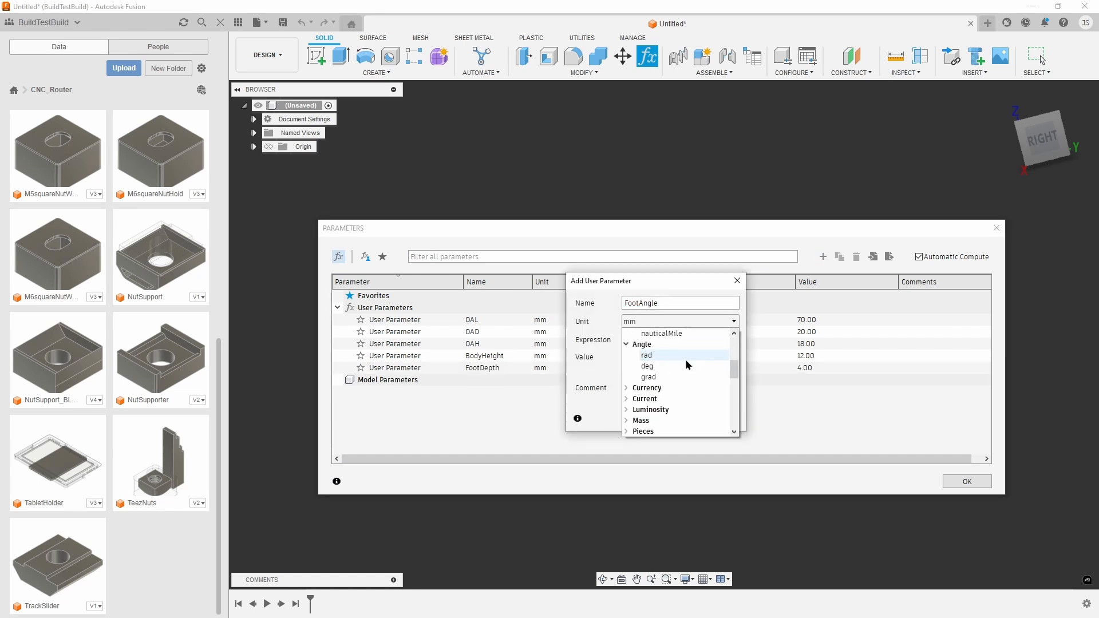
left_click(685, 359)
key("Tab")
type("45")
key("Return")
Add the user parameters ToothHeight at 4 mm and ToothDepth at 4.5 mm
left_click(823, 258)
type("Tooth")
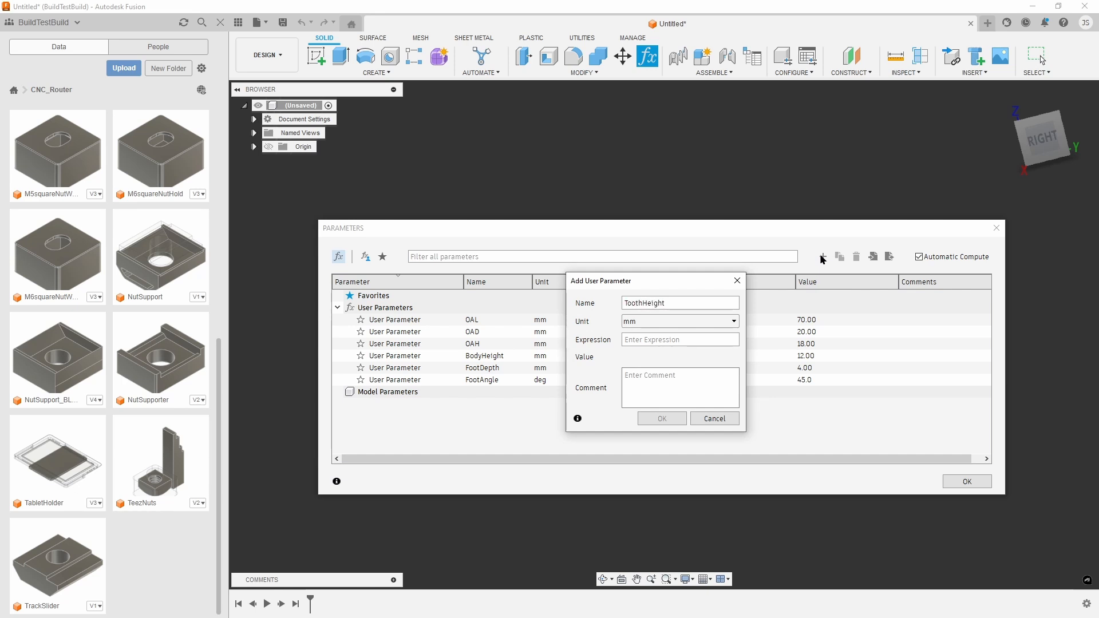
type("Height")
key("Tab")
type("4")
key("Return")
left_click(822, 258)
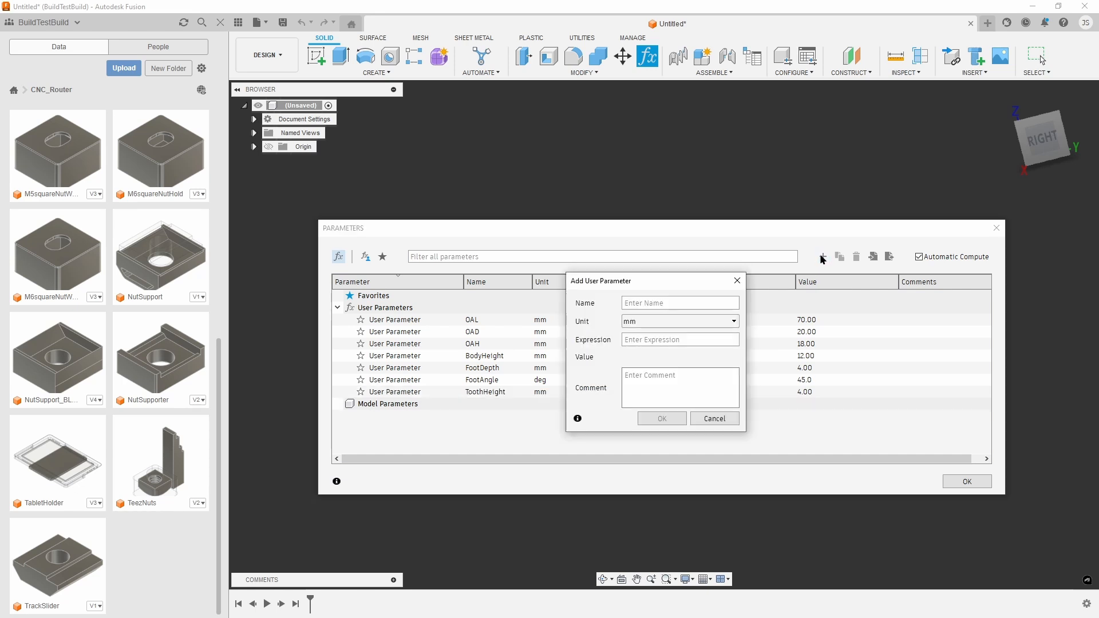
type("tooth4.5")
key("Return")
Add the user parameters CornerRadius at 2 mm and Chamfer at 1 mm
left_click(822, 258)
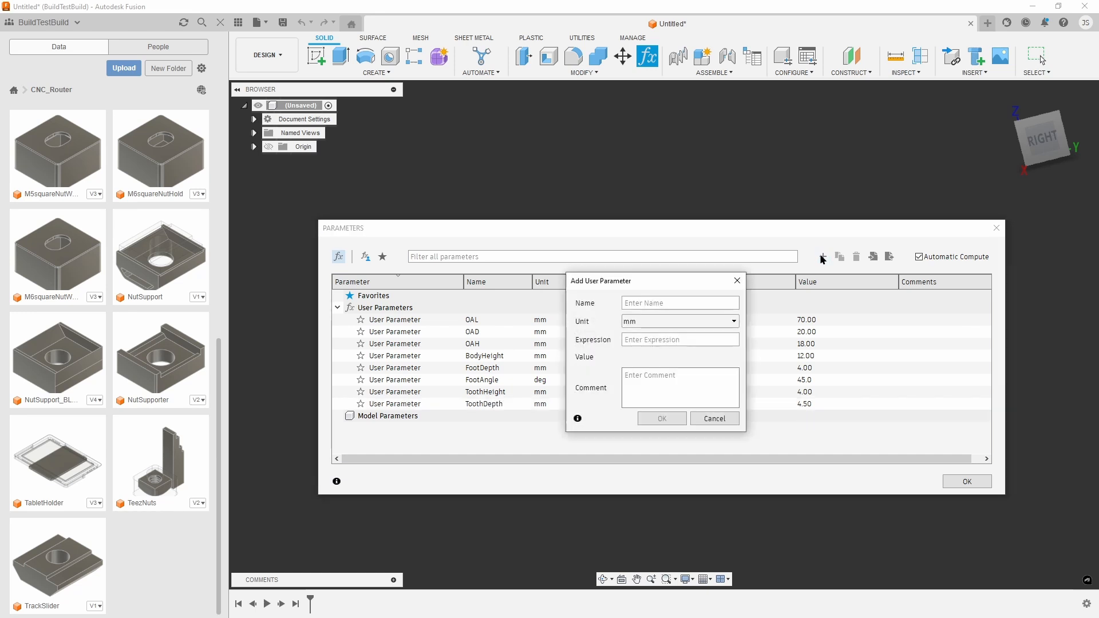
type("Cor2")
key("Return")
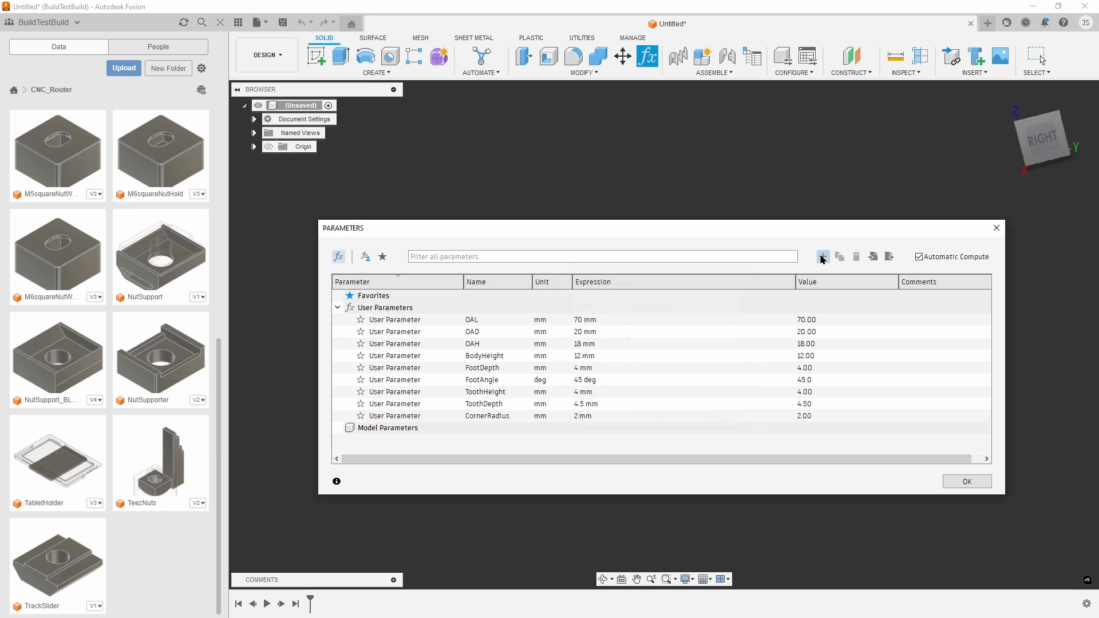
left_click(822, 258)
type("chamfer")
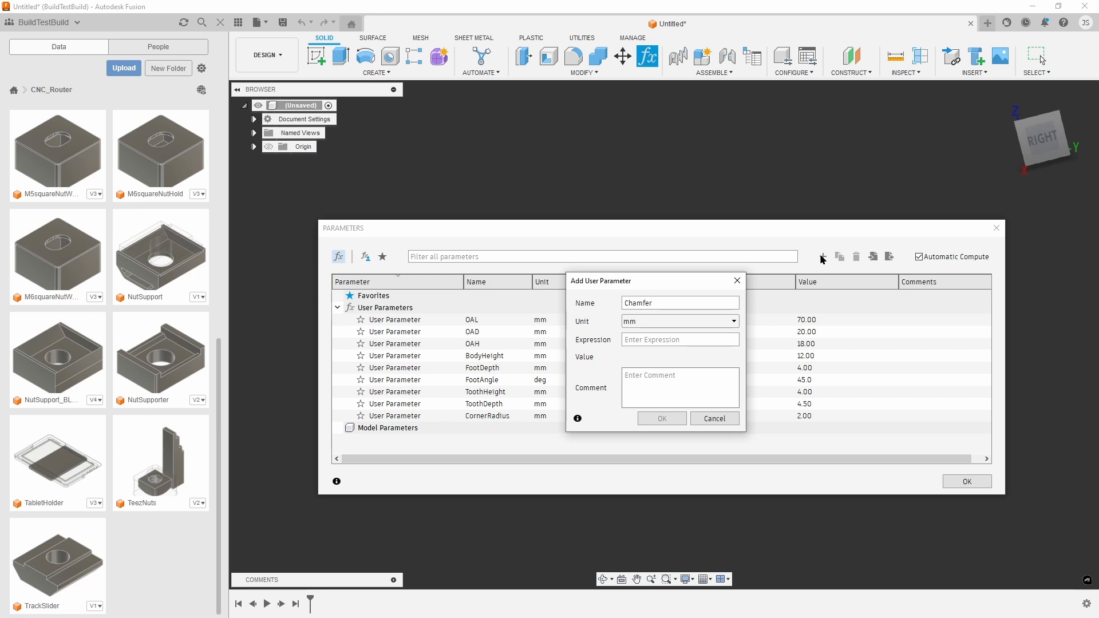
key("Tab")
type("1")
key("Return")
Add the user parameters GrooveDiameter at 5.9 mm and GrooveDistTooth at 10 mm
left_click(822, 258)
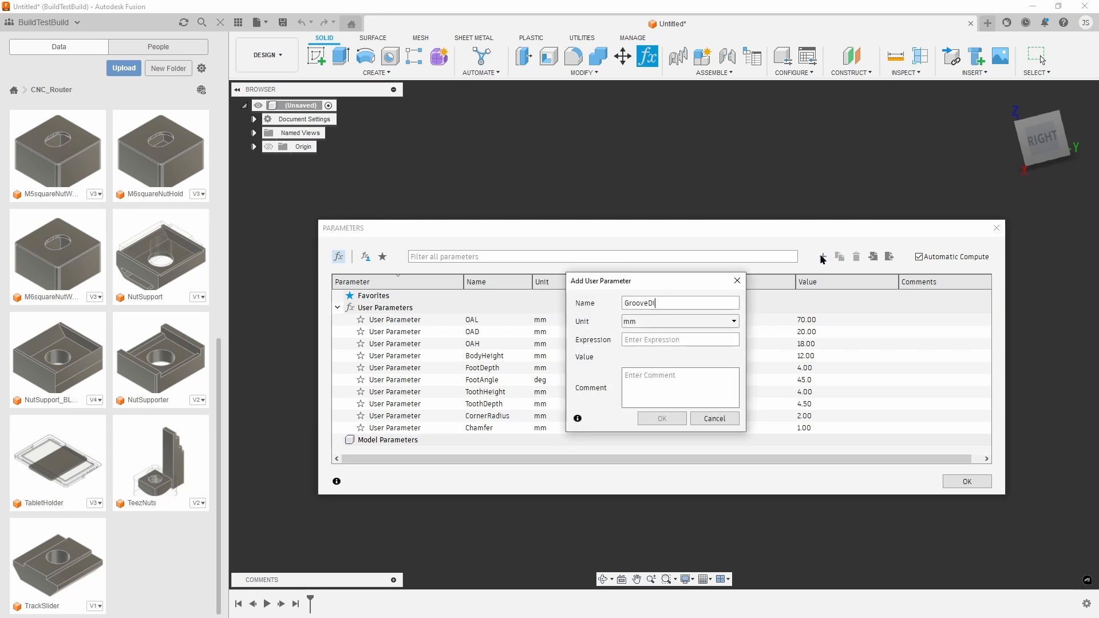
type("5.9")
key("Return")
left_click(822, 258)
type("Gr")
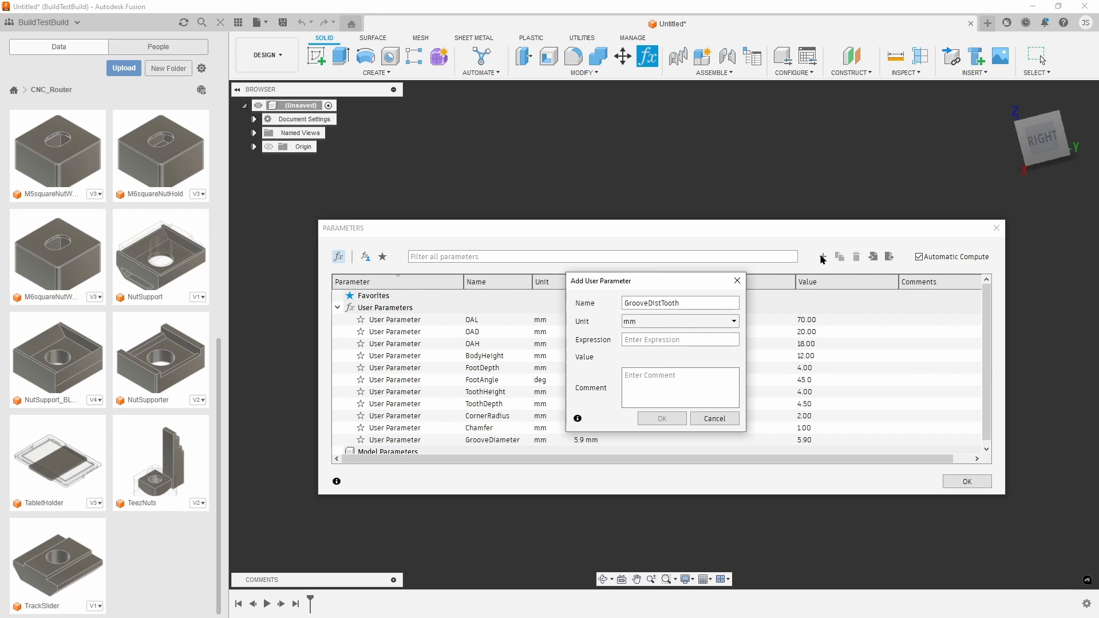
key("Tab")
type("10")
key("Return")
Add a user parameter named GrooveDistFoot at 6.6 mm and close the parameter table
left_click(822, 258)
type("GrooveDistFoo")
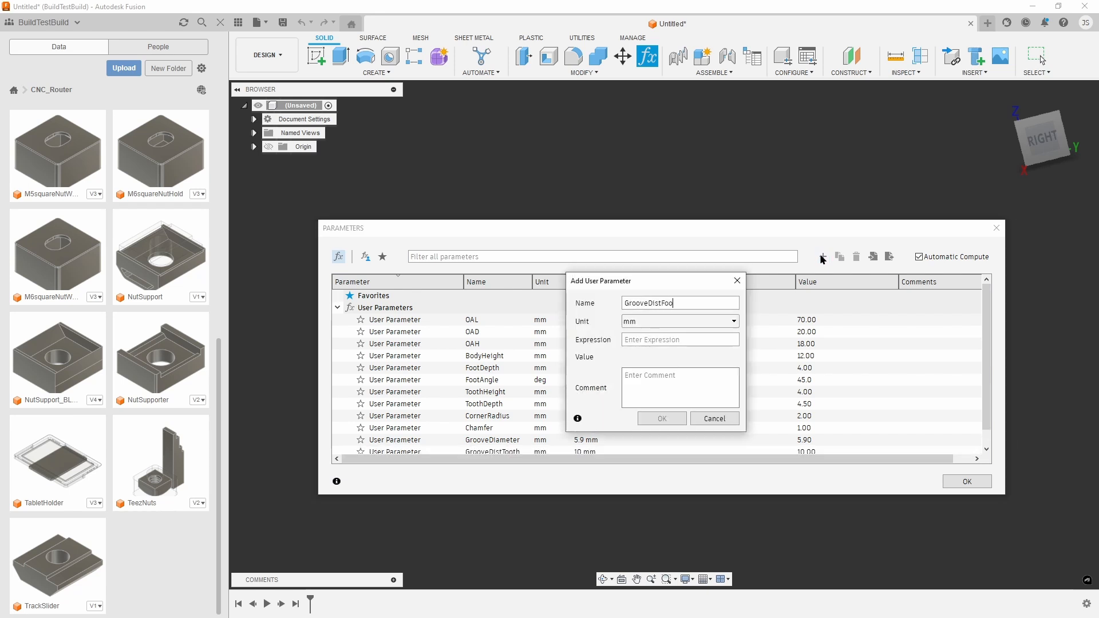
type("6.6")
key("Return")
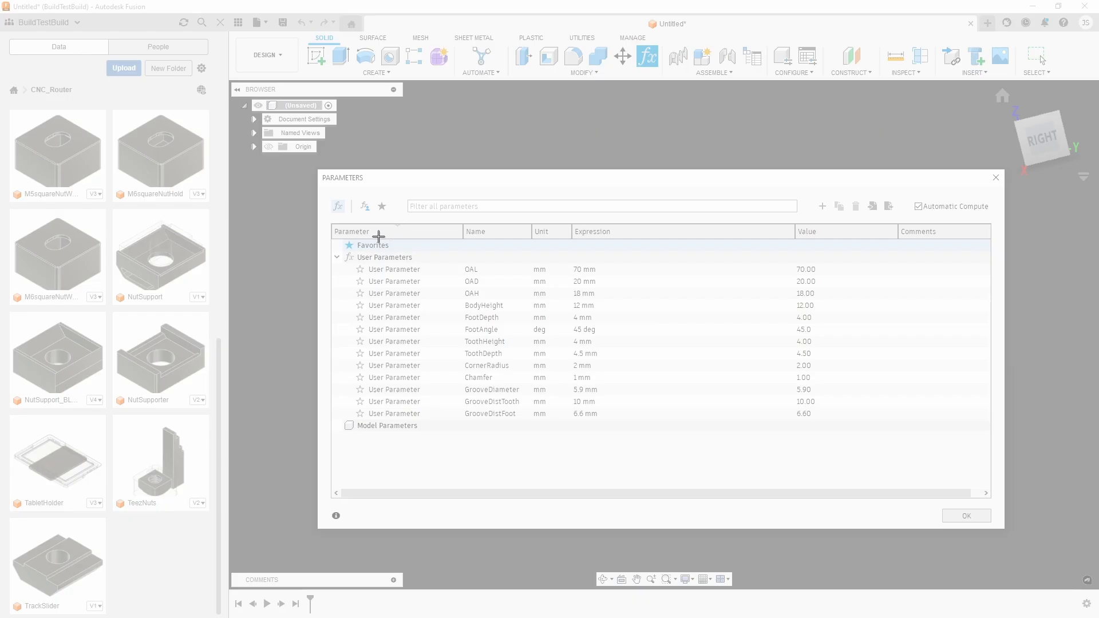
left_click_drag(322, 190, 826, 444)
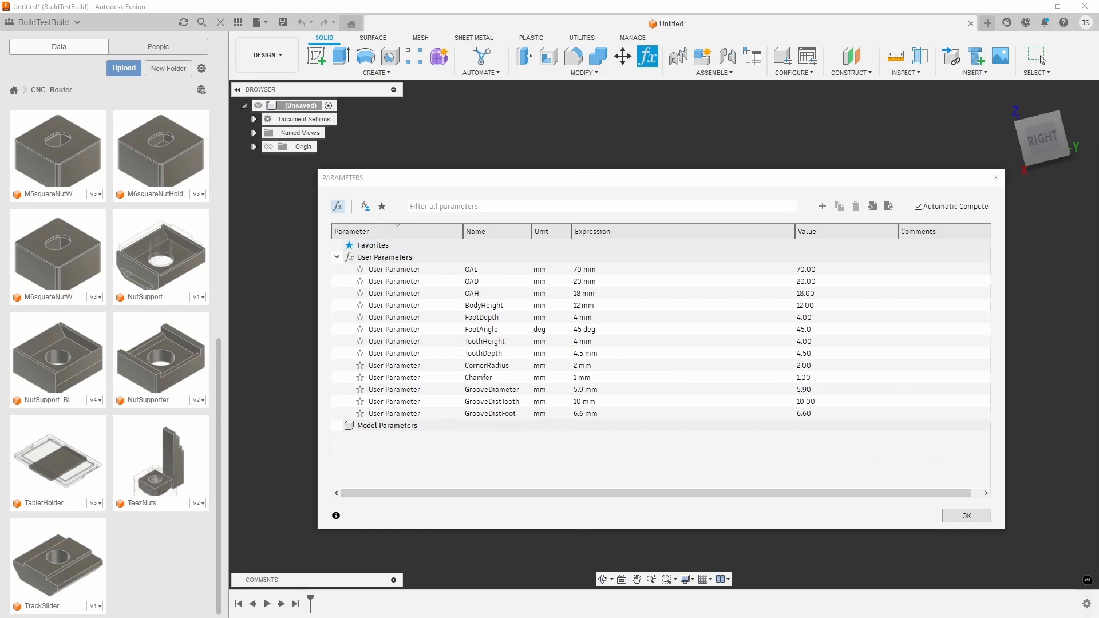
left_click(963, 515)
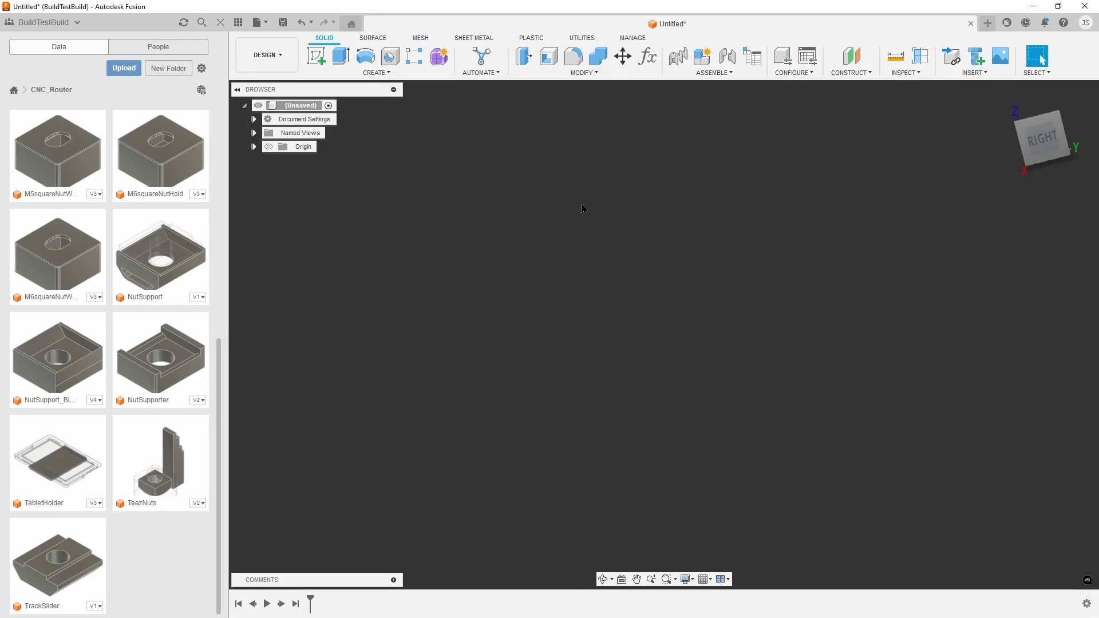
Create a new sketch on the YZ origin plane
left_click(318, 56)
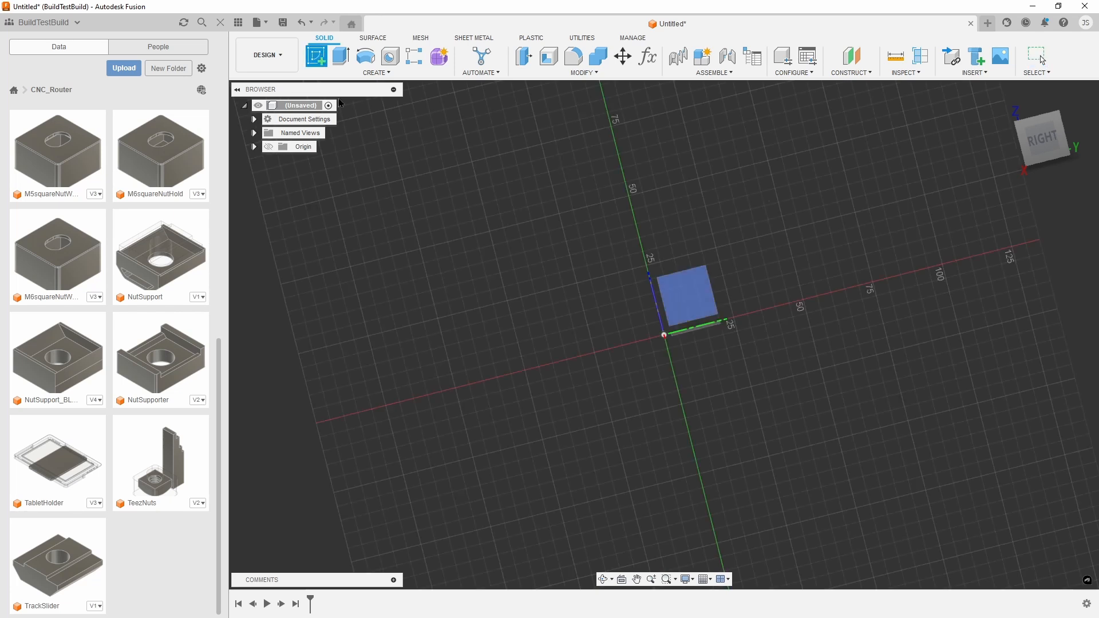
left_click_drag(1037, 152, 1041, 148)
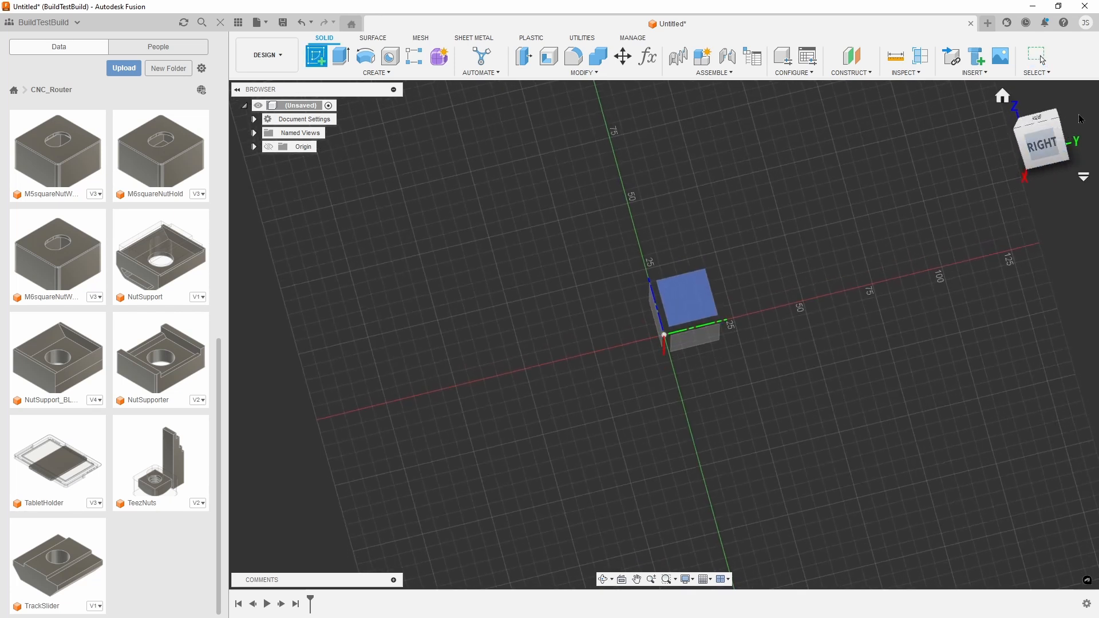
left_click(1041, 144)
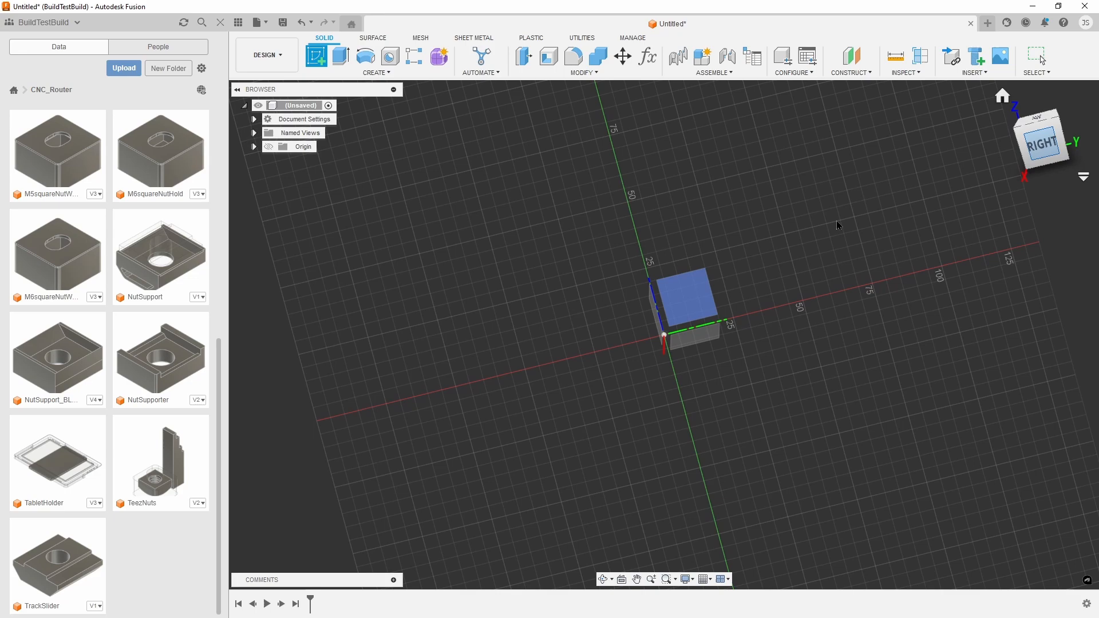
left_click(709, 288)
left_click(1071, 101)
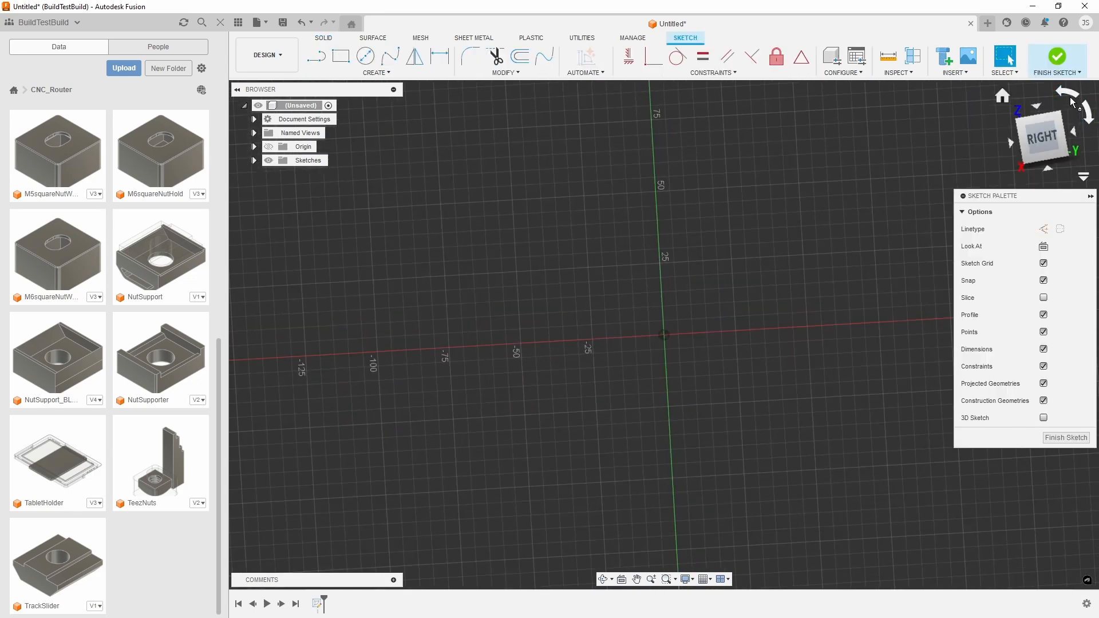
left_click(1071, 102)
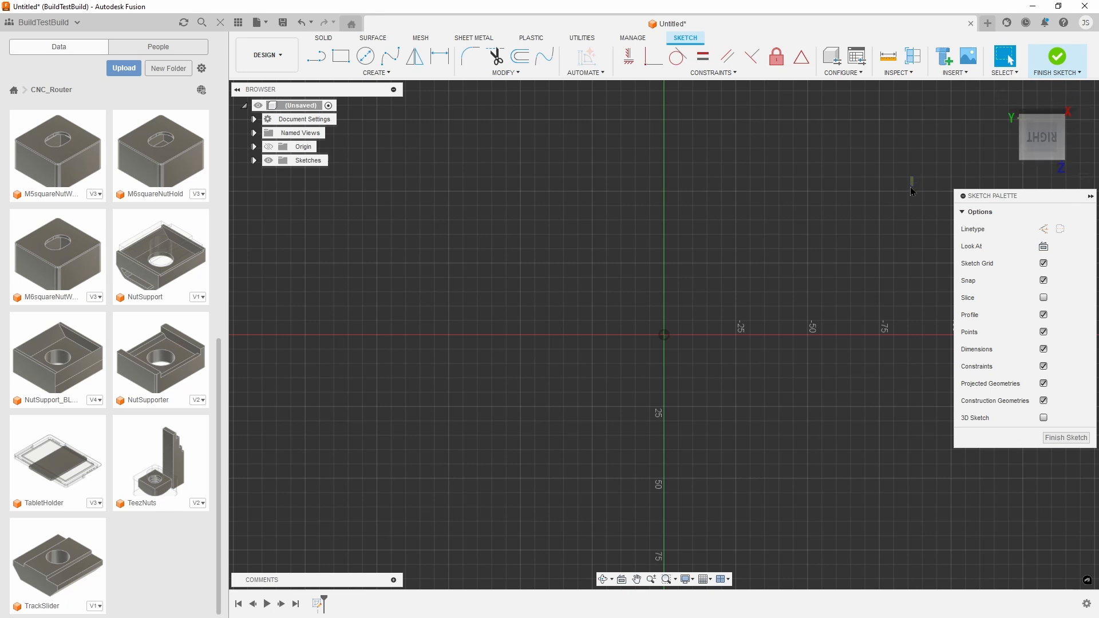
left_click(316, 67)
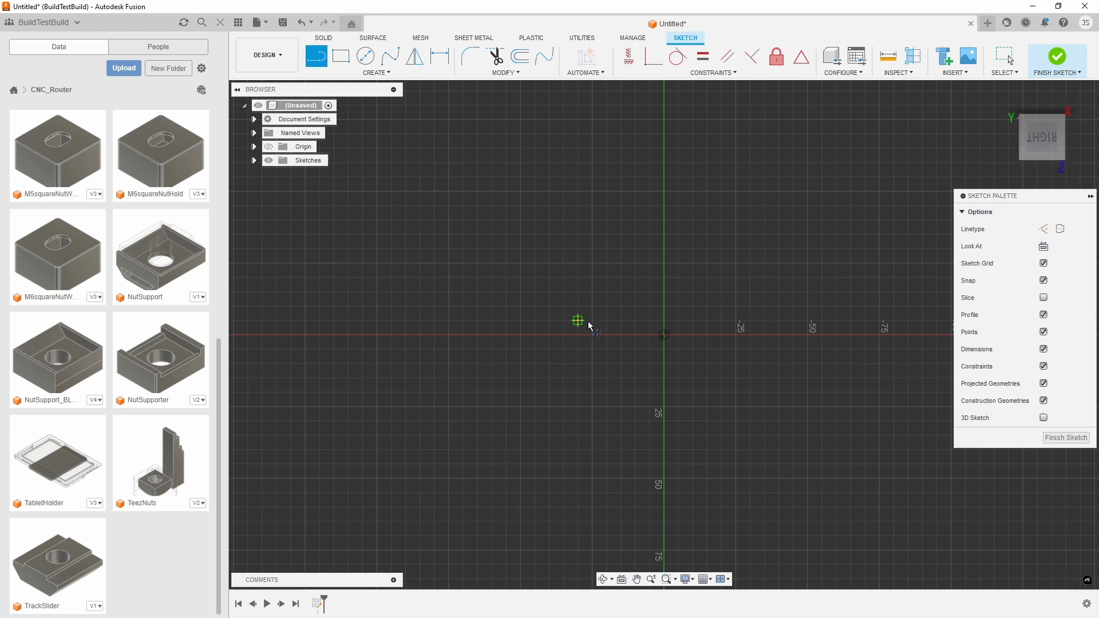
left_click(665, 335)
left_click(276, 336)
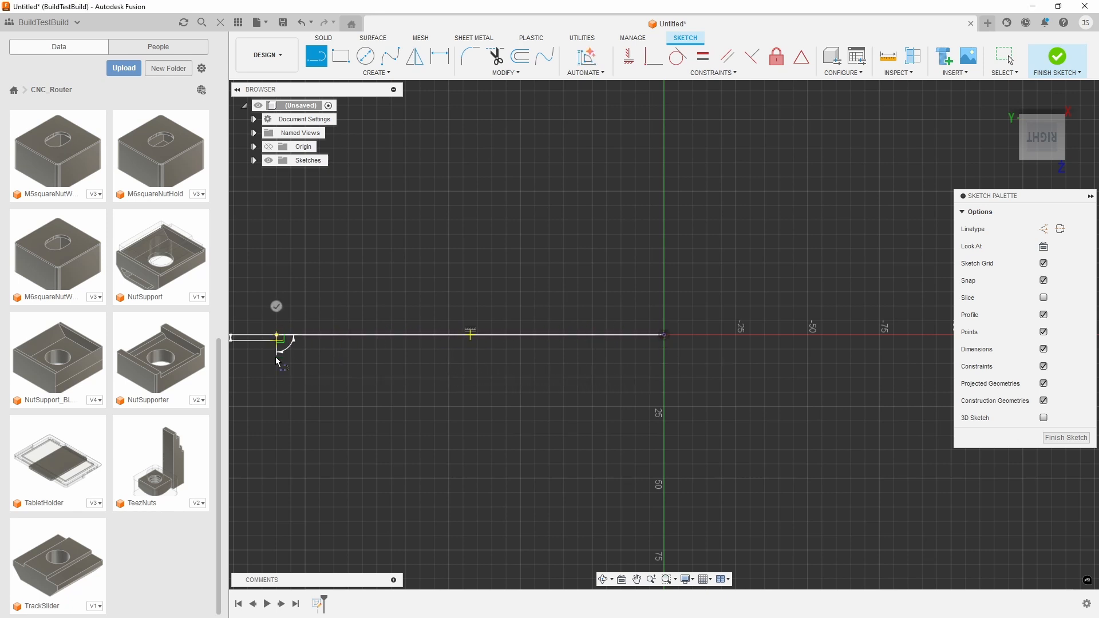
left_click_drag(276, 361, 277, 335)
key("Escape")
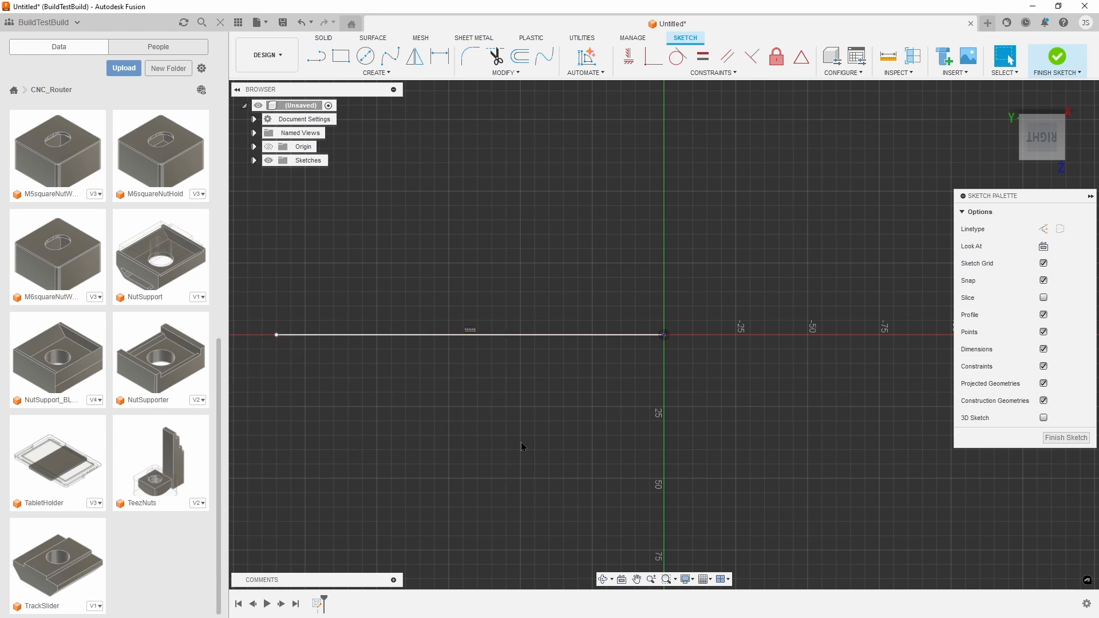
left_click(529, 337)
key("Delete")
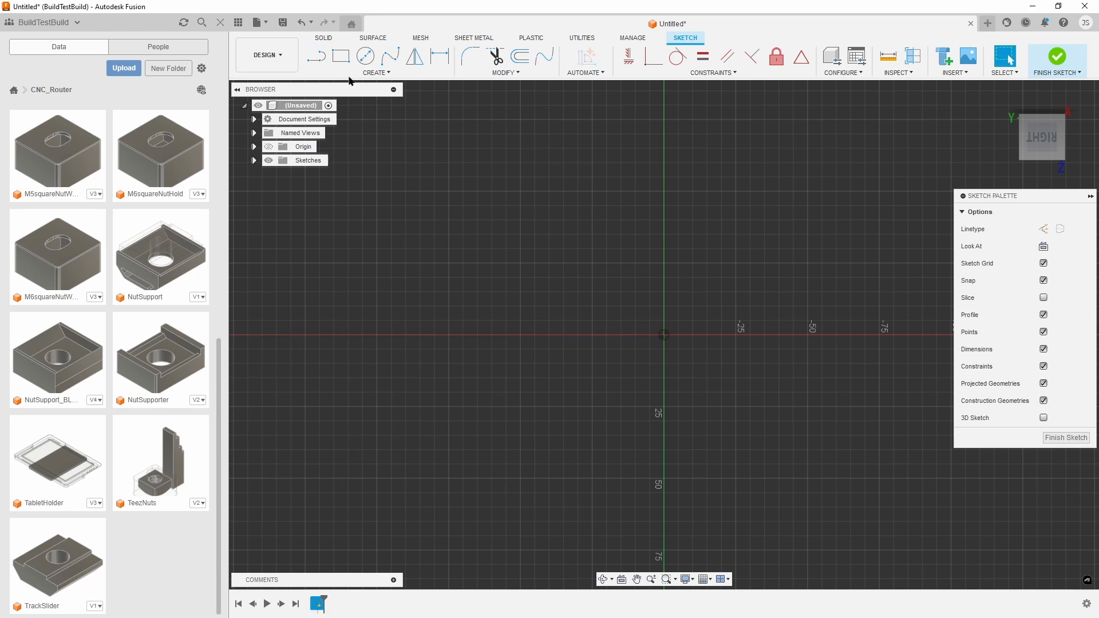
Draw an open stepped profile with connected lines from the origin, its straight top edge about 185 mm long, with a sloped foot and a tooth step
key("l")
left_click(664, 335)
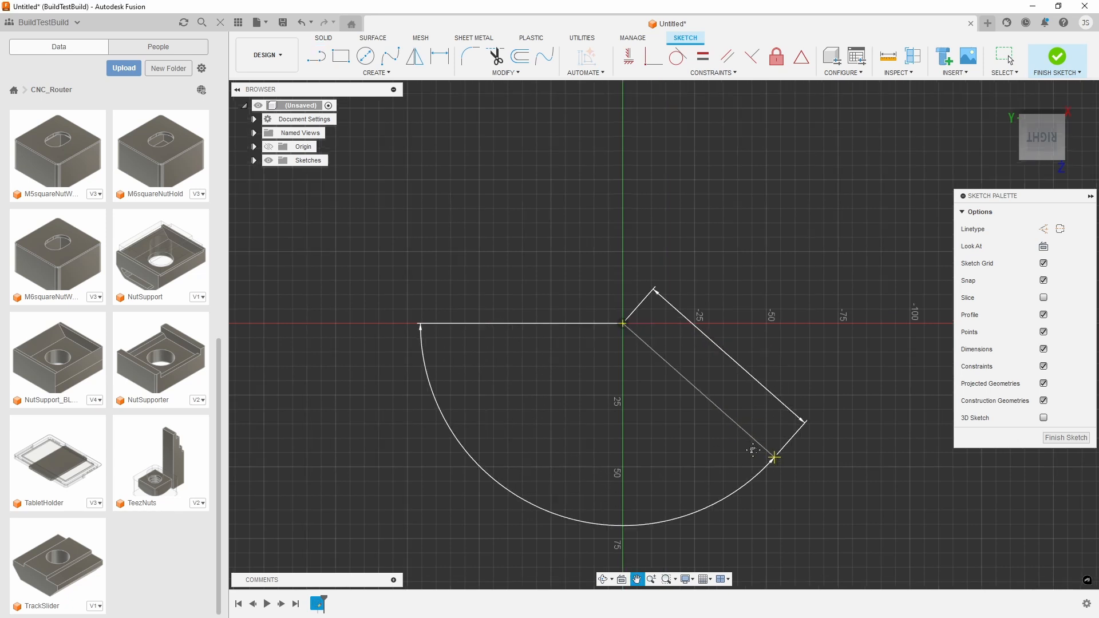
left_click_drag(877, 247, 881, 420)
left_click(881, 419)
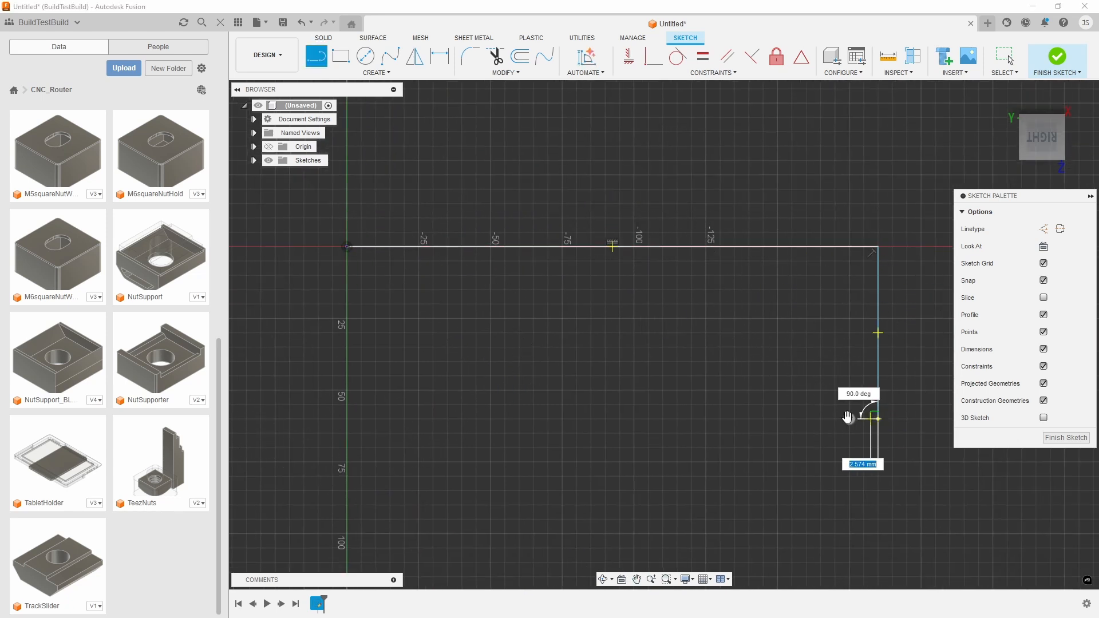
left_click(830, 420)
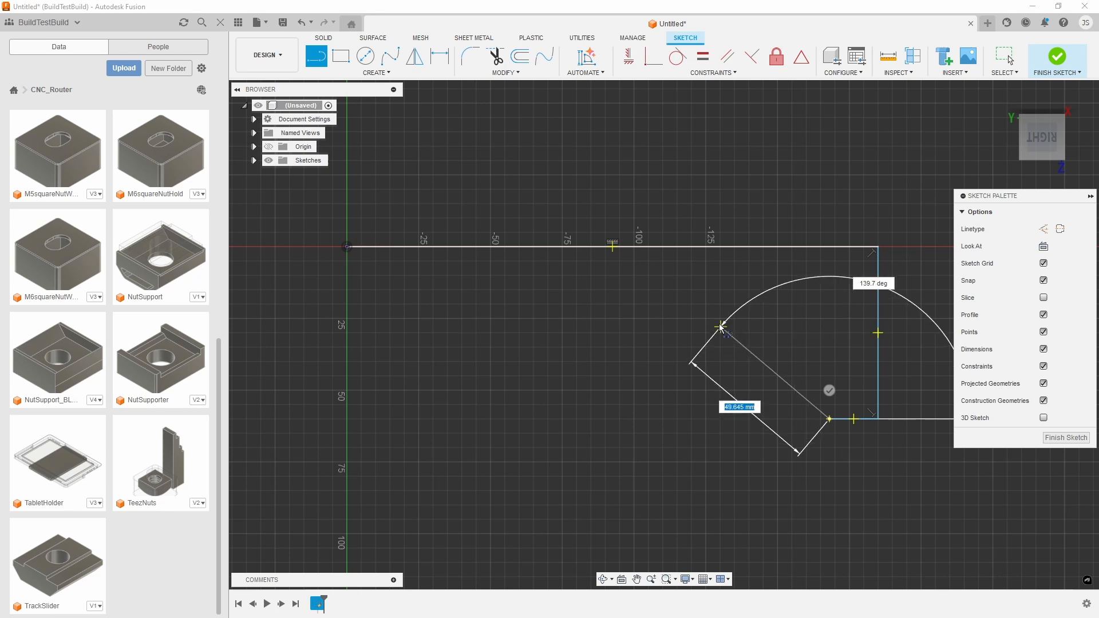
left_click(719, 320)
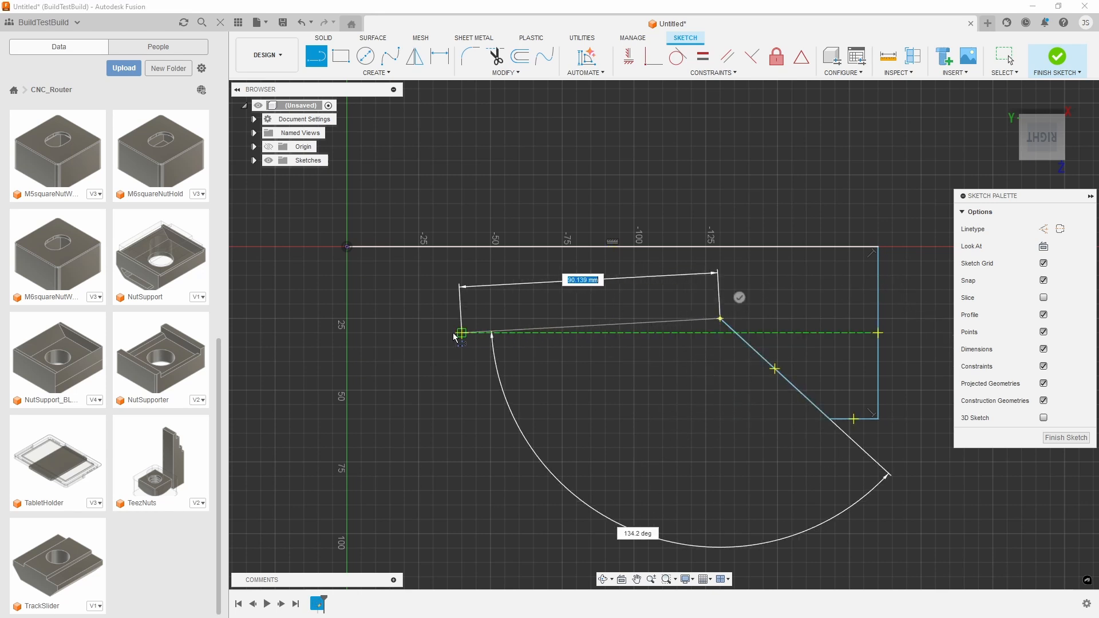
left_click(395, 319)
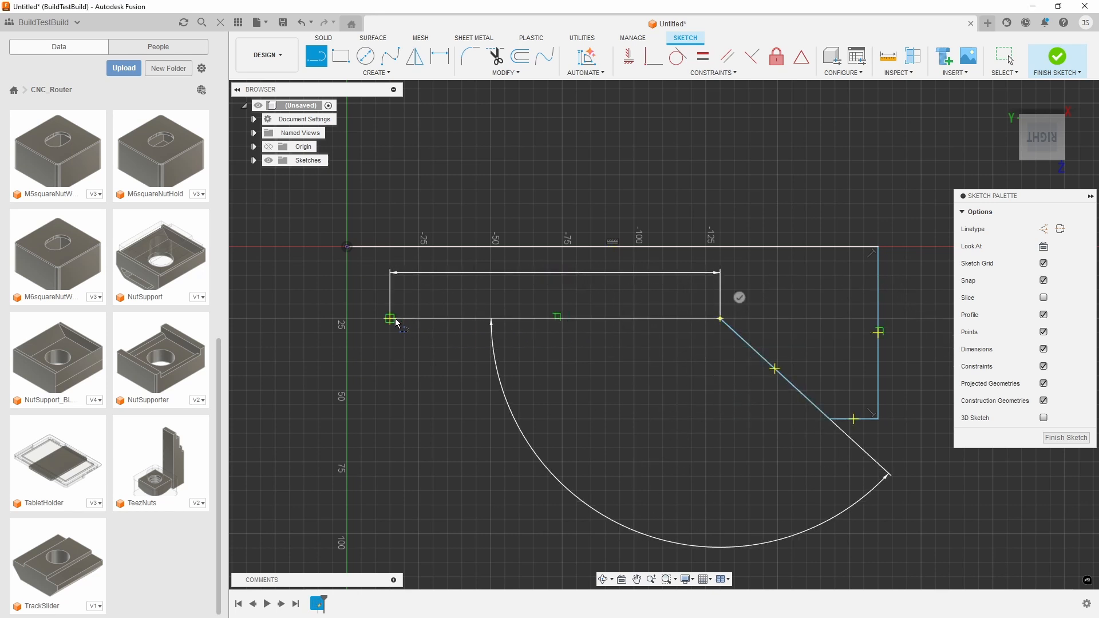
left_click(390, 275)
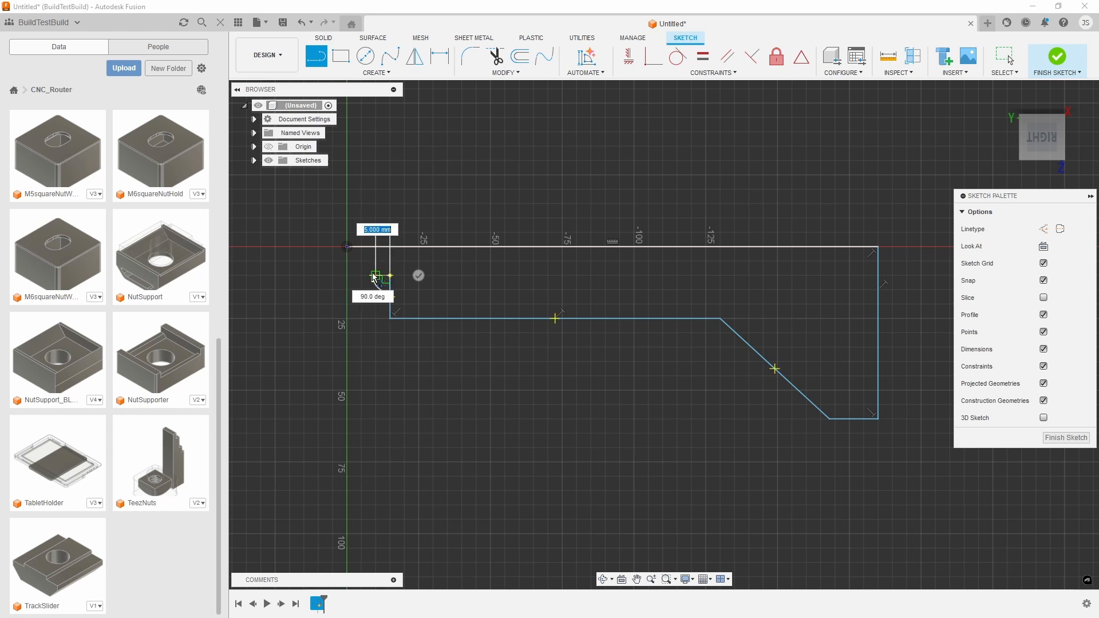
double_click(347, 276)
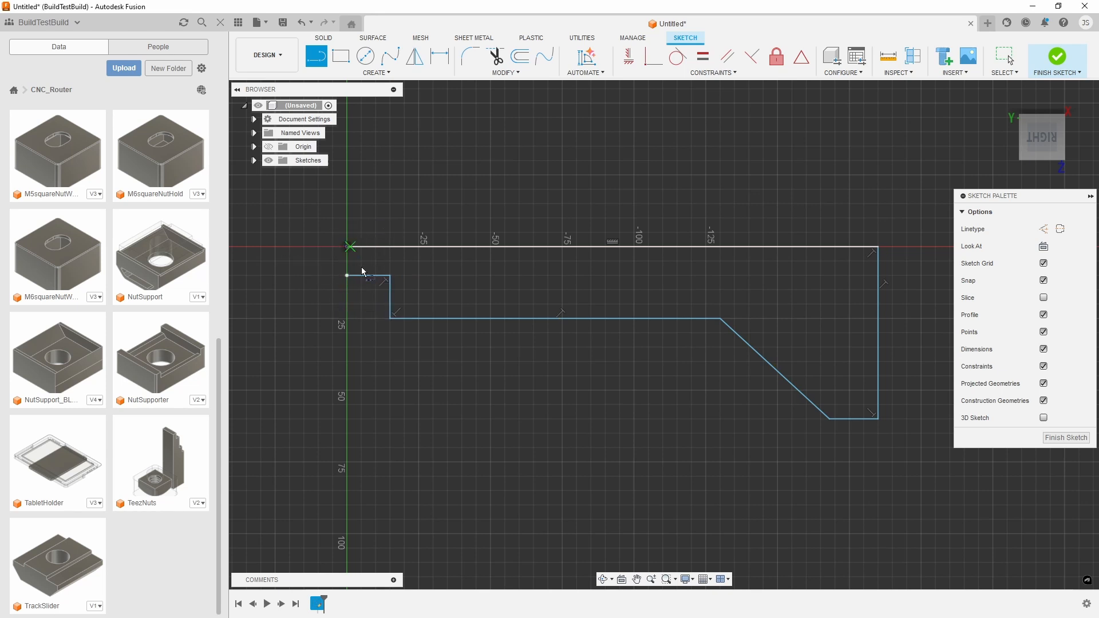
Dimension the profile's long top edge with the parameter OAL
left_click(439, 55)
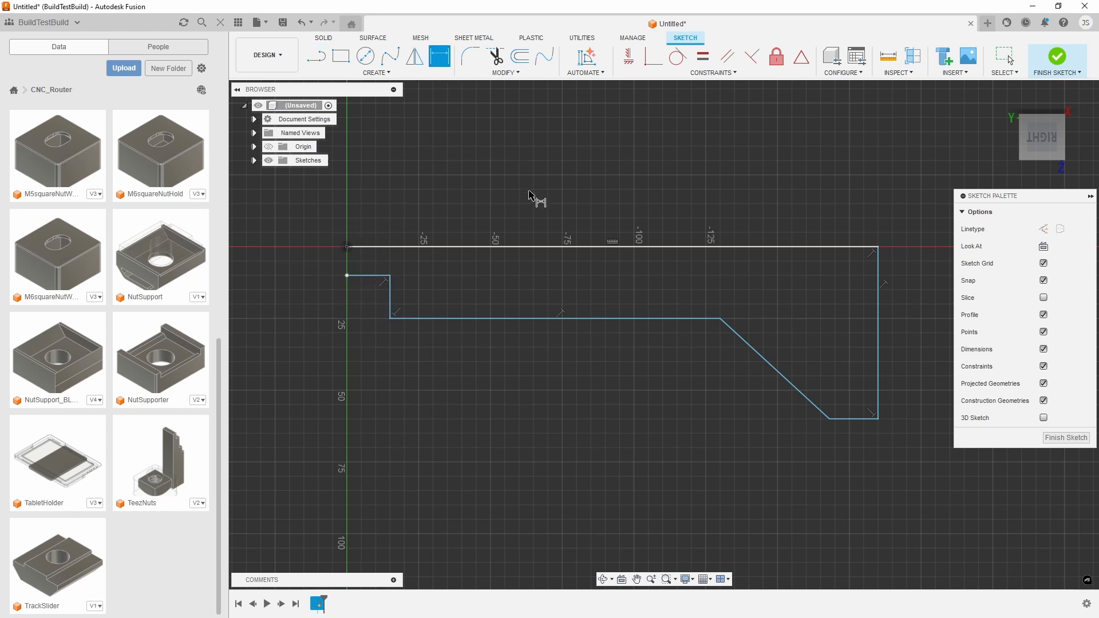
left_click(544, 246)
left_click(549, 157)
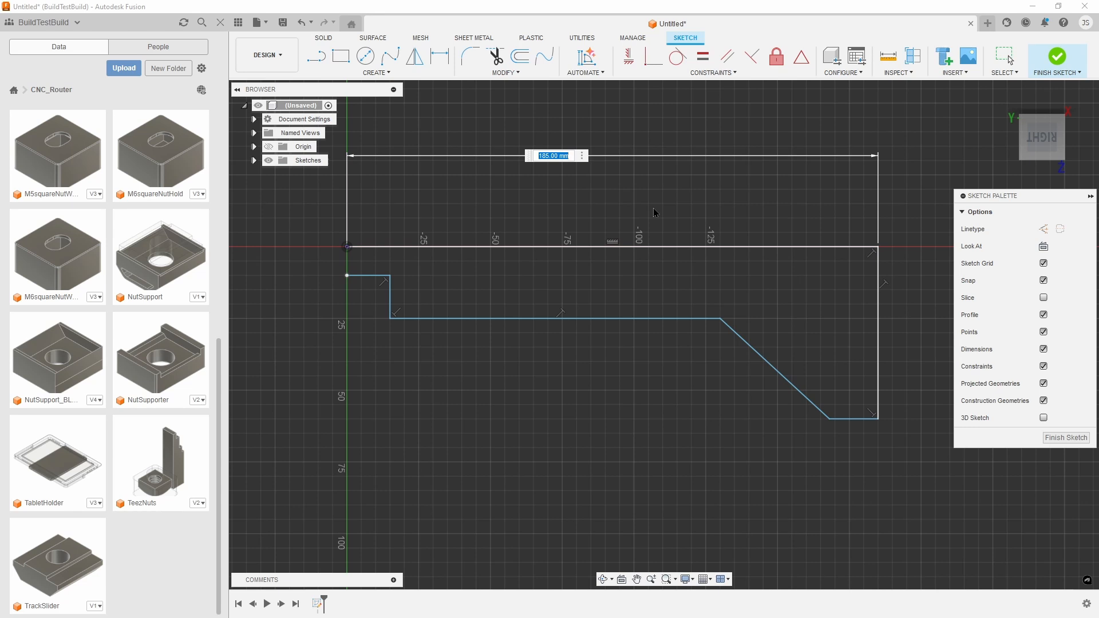
type("OAL")
key("Return")
key("Return")
scroll(621, 424, "down", 3)
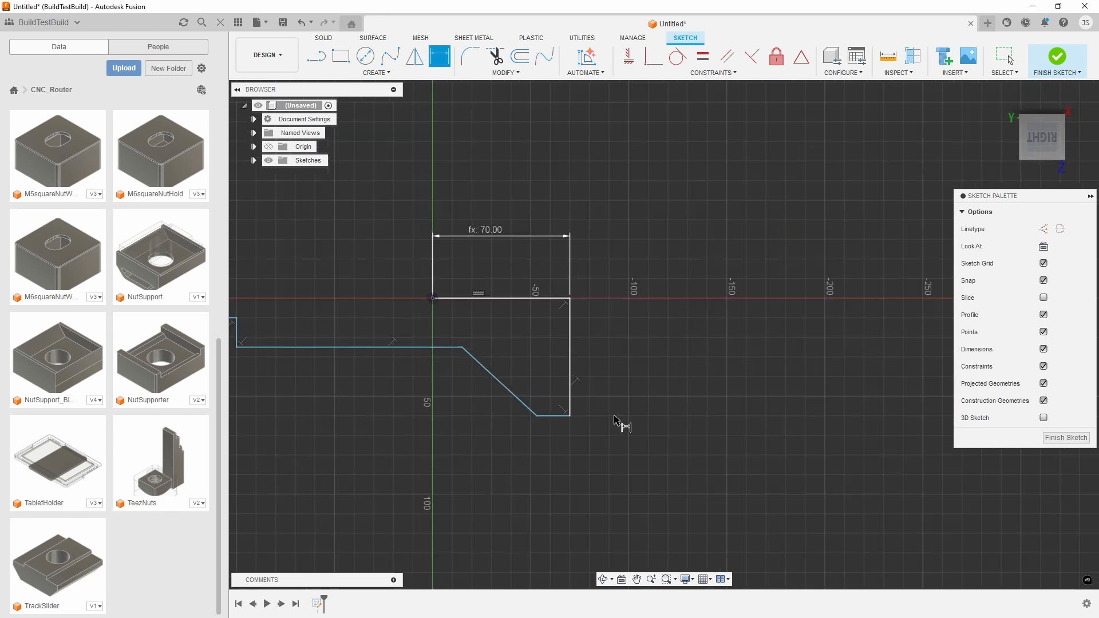
left_click(628, 59)
scroll(415, 373, "down", 2)
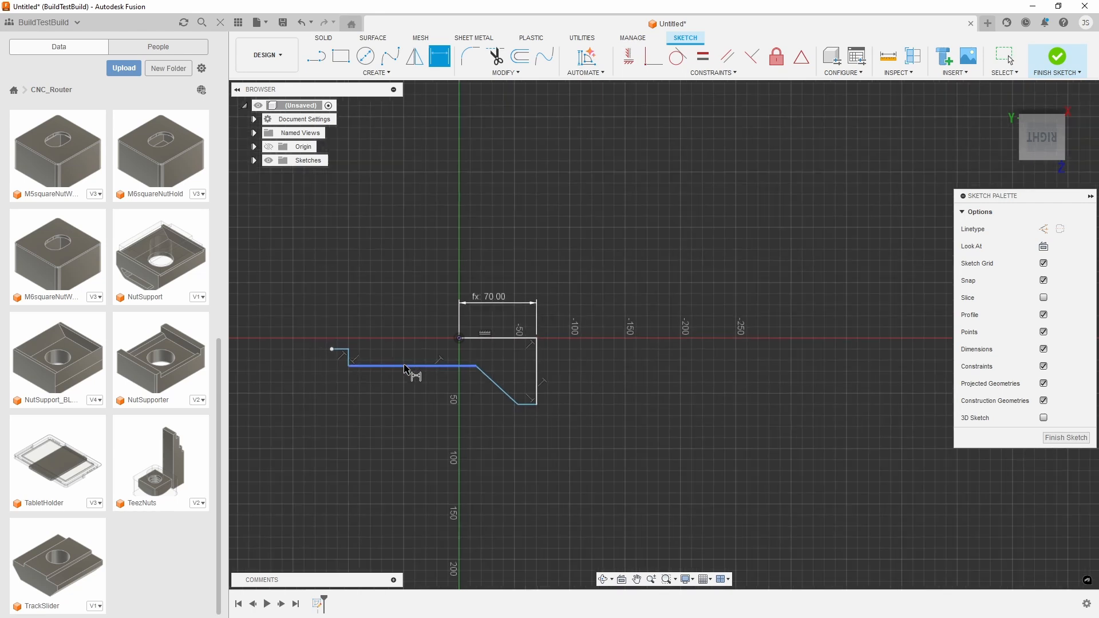
scroll(406, 373, "up", 5)
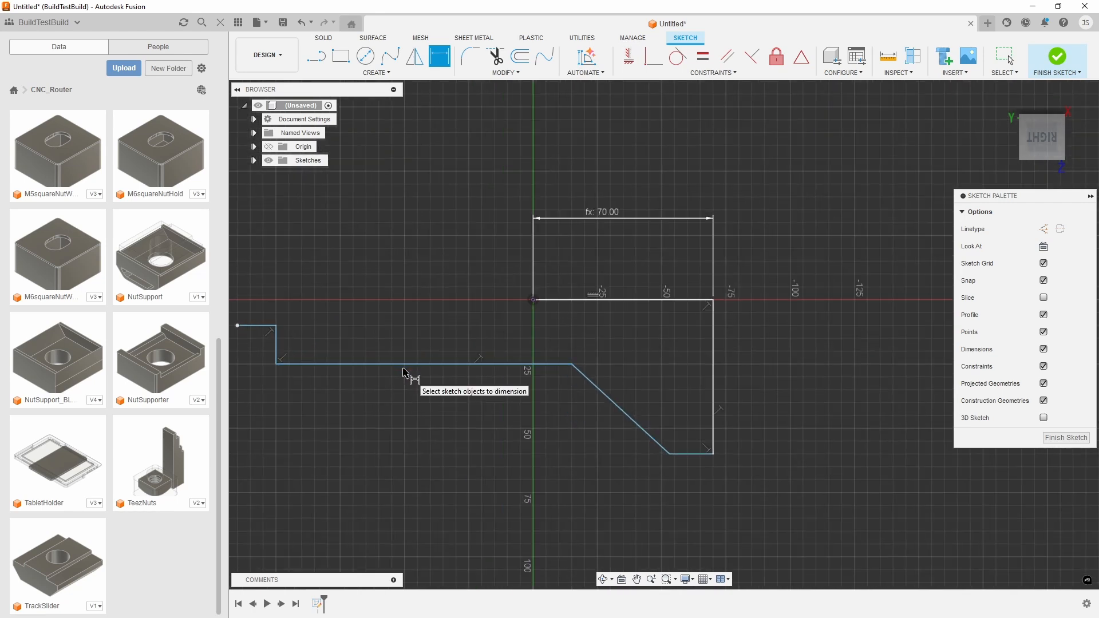
key("Escape")
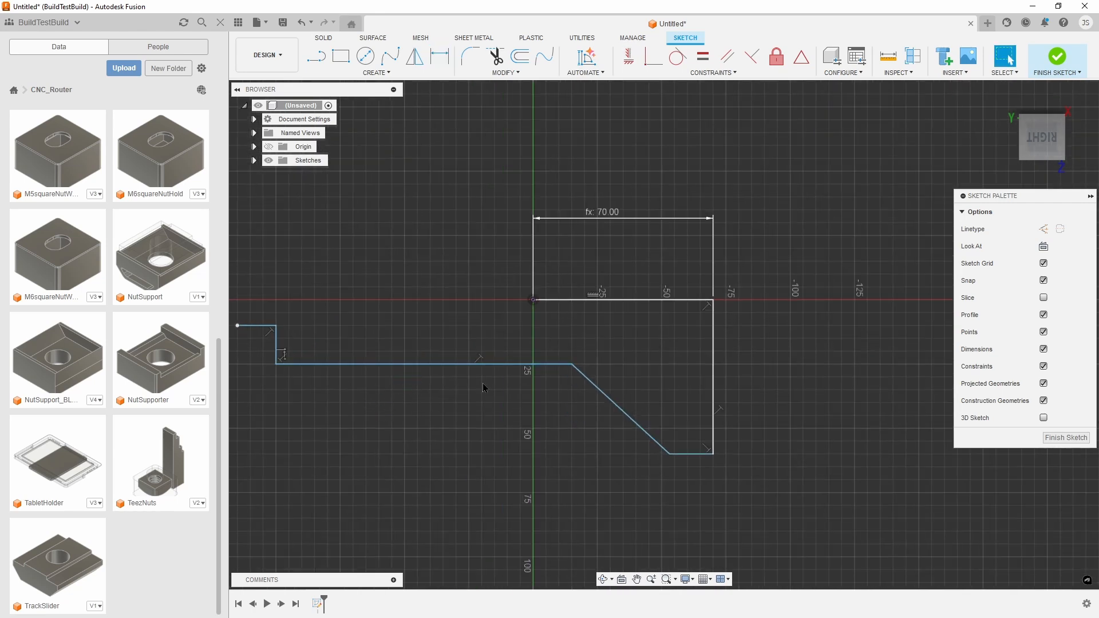
Reshape the profile by moving the foot and slope corners and the tooth step, placing the open endpoint on the vertical axis about 8 mm below the origin
left_click_drag(671, 455, 677, 406)
left_click_drag(572, 365, 636, 351)
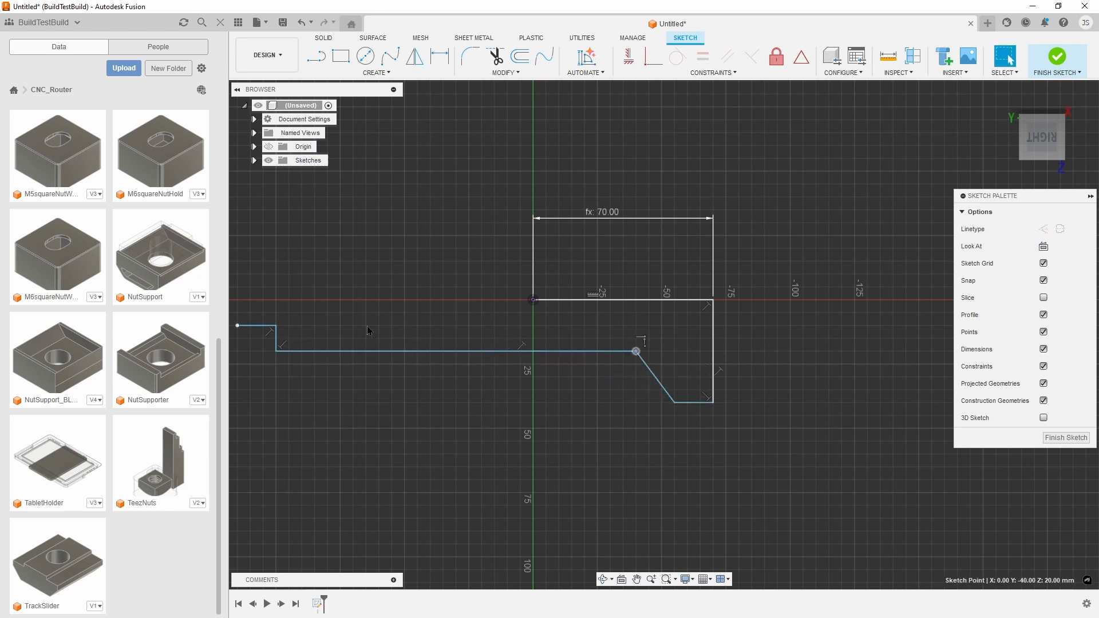
left_click_drag(275, 326, 551, 320)
left_click_drag(238, 320, 533, 321)
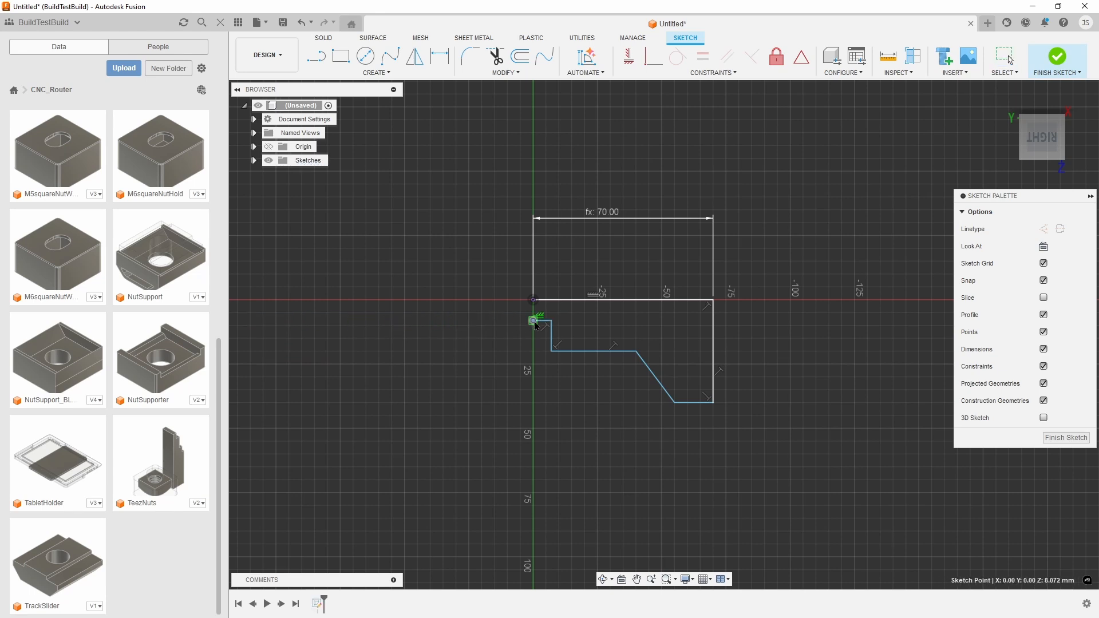
Close the profile with a vertical line from the open tooth endpoint to the origin
scroll(533, 325, "up", 2)
scroll(533, 326, "up", 3)
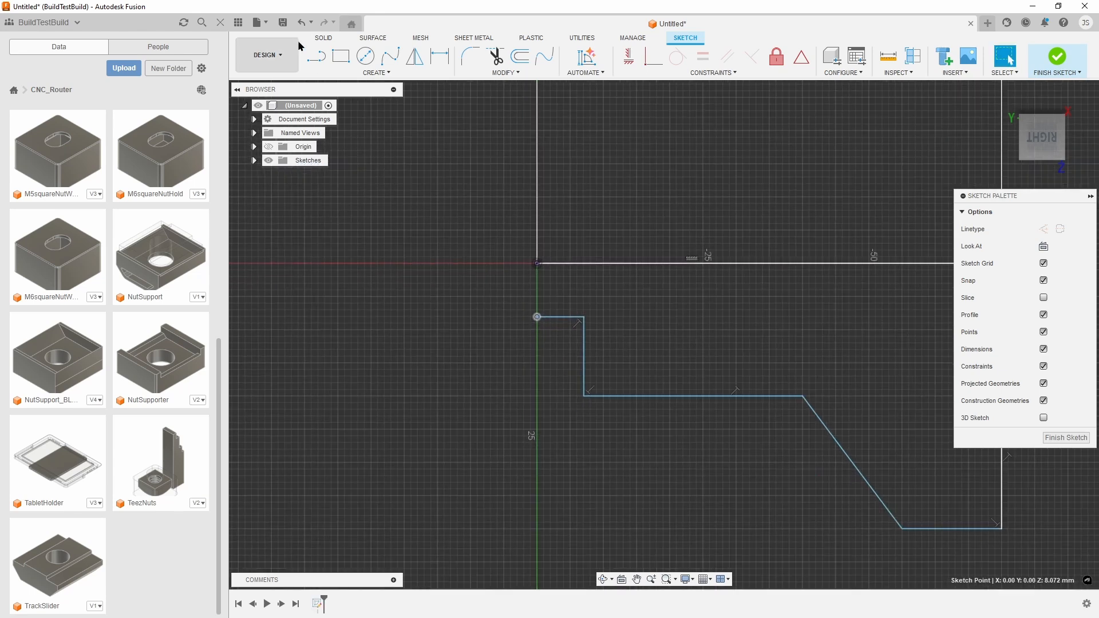
left_click(316, 56)
left_click(537, 315)
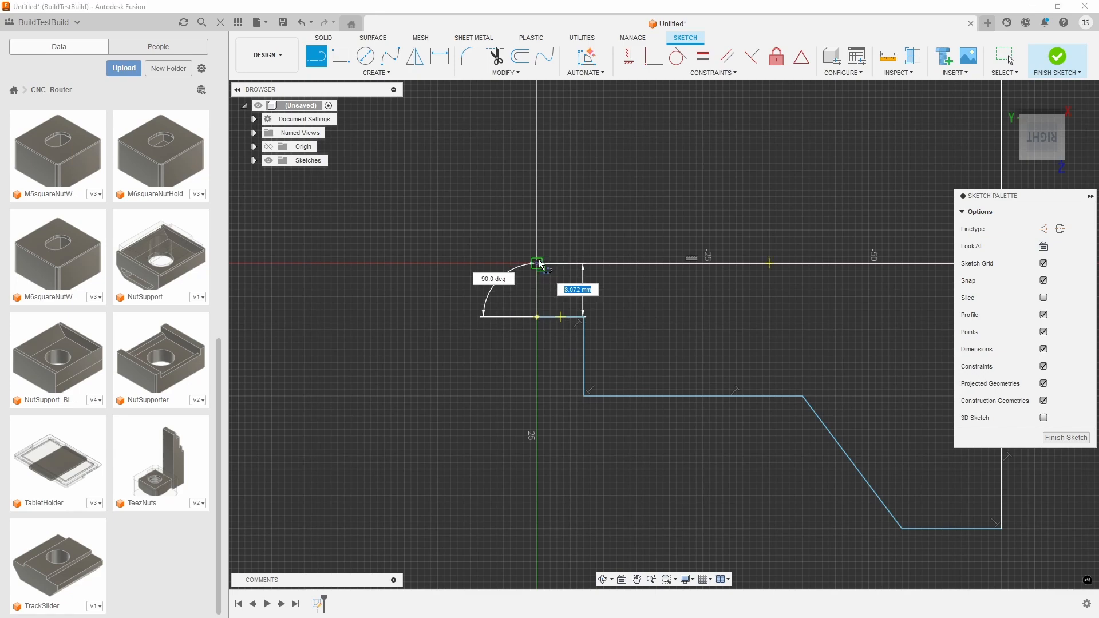
left_click(537, 264)
Dimension the short vertical tooth edge at the origin with the parameter ToothHeight
scroll(511, 378, "down", 3)
key("d")
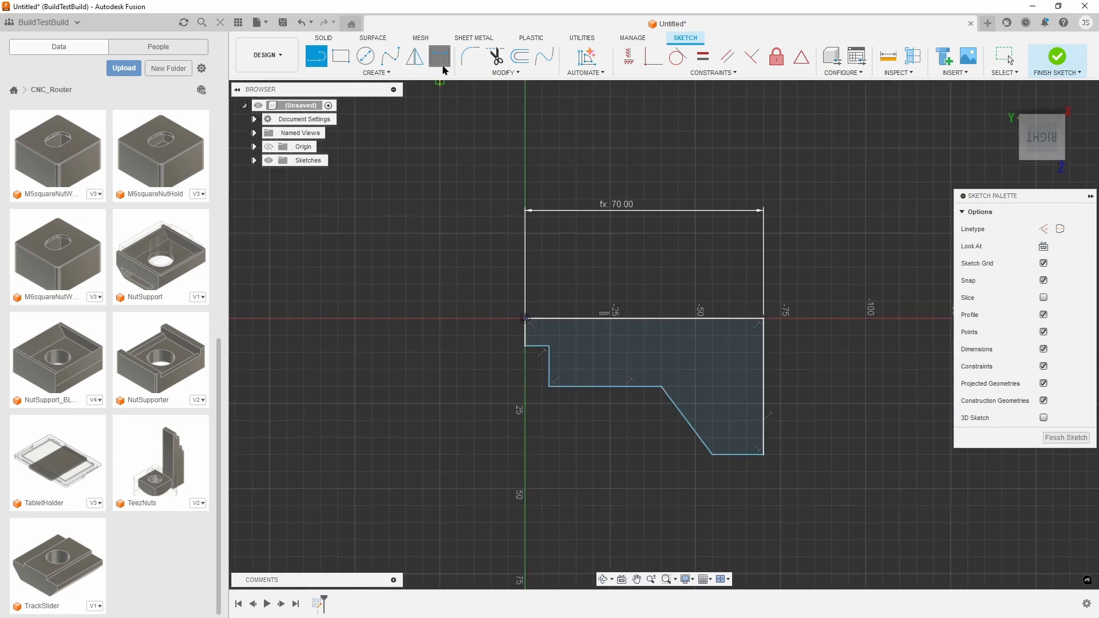
left_click(525, 335)
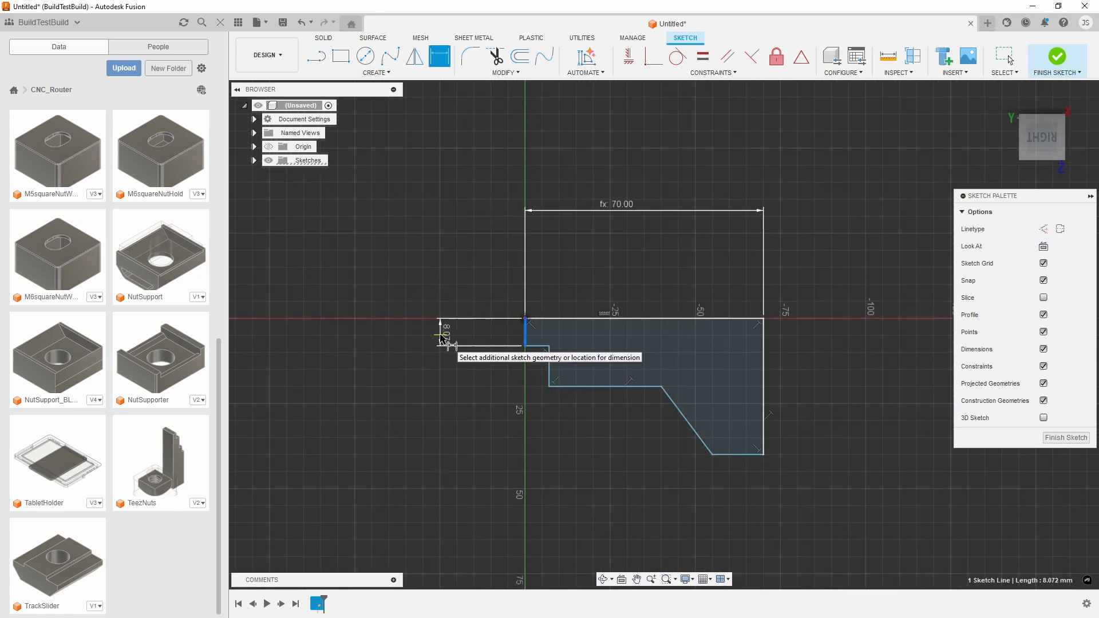
left_click(442, 337)
type("Tooth")
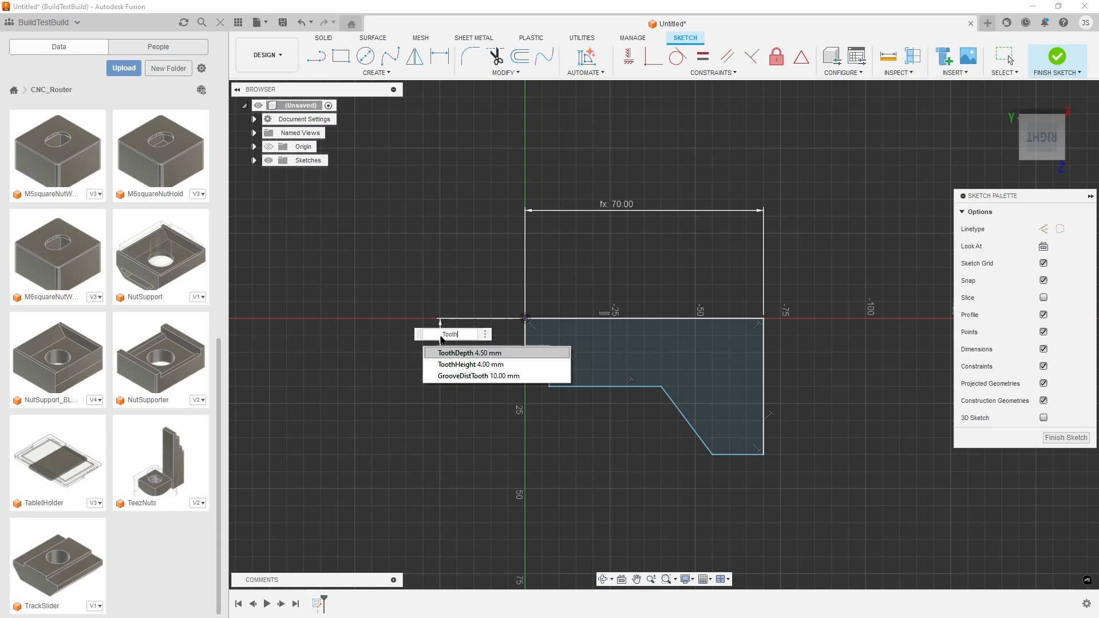
left_click(488, 364)
key("Return")
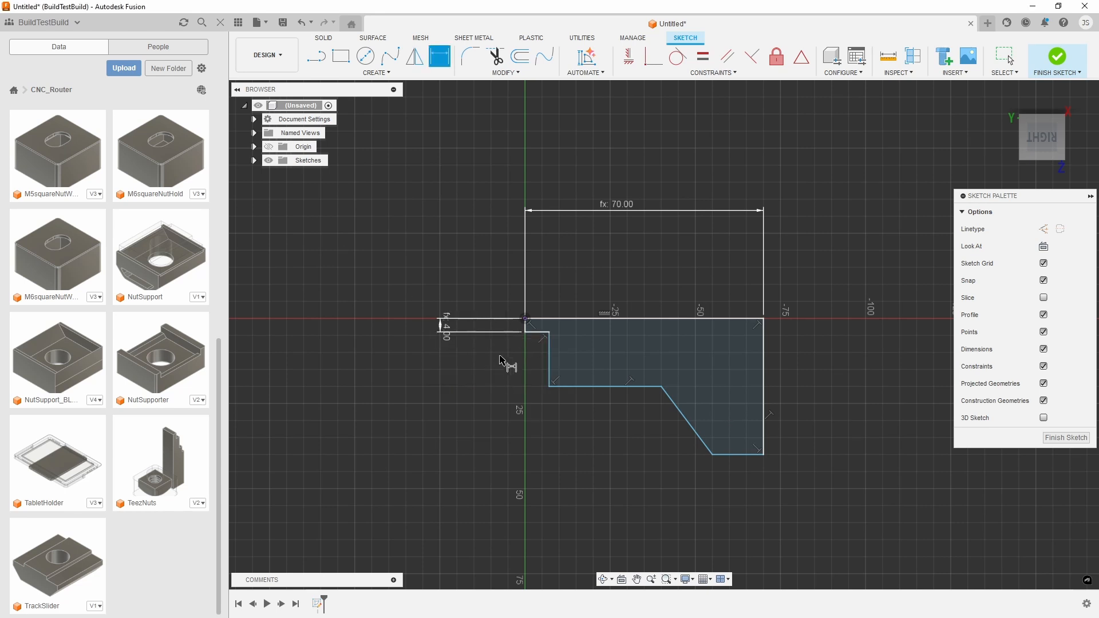
Dimension the short horizontal edge under the tooth with the parameter ToothDepth
left_click(535, 332)
left_click(536, 468)
type("To")
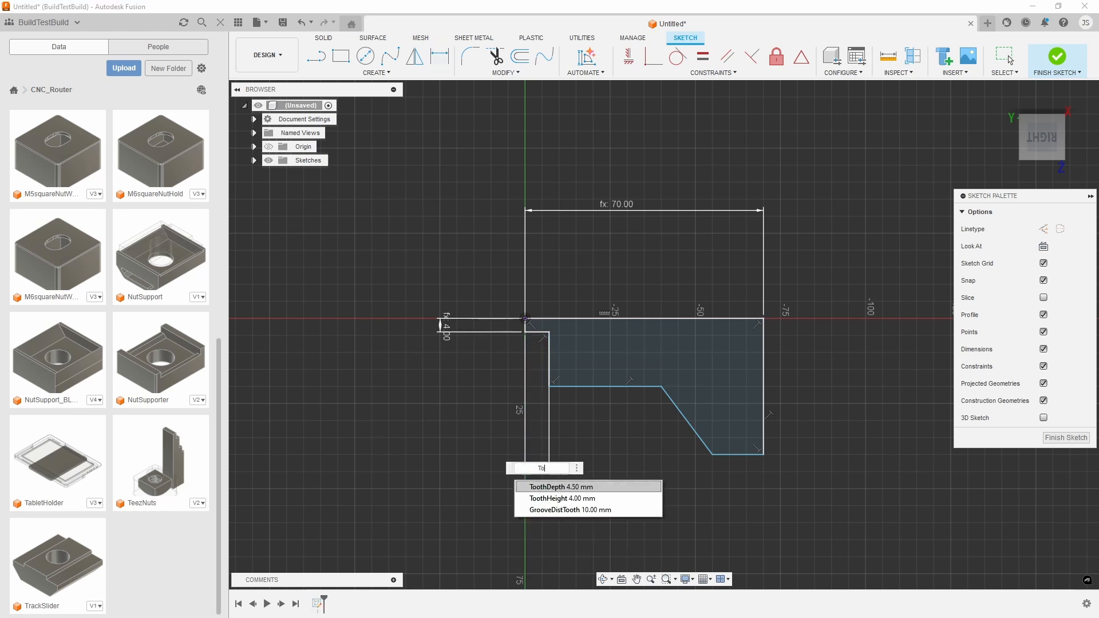
type("othDepth")
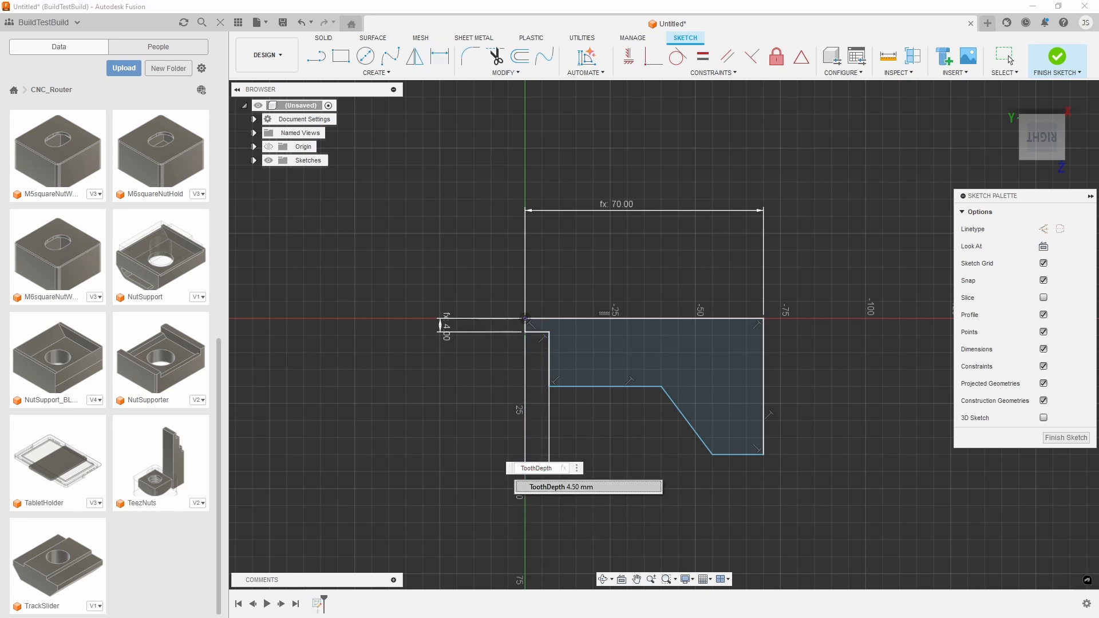
key("Return")
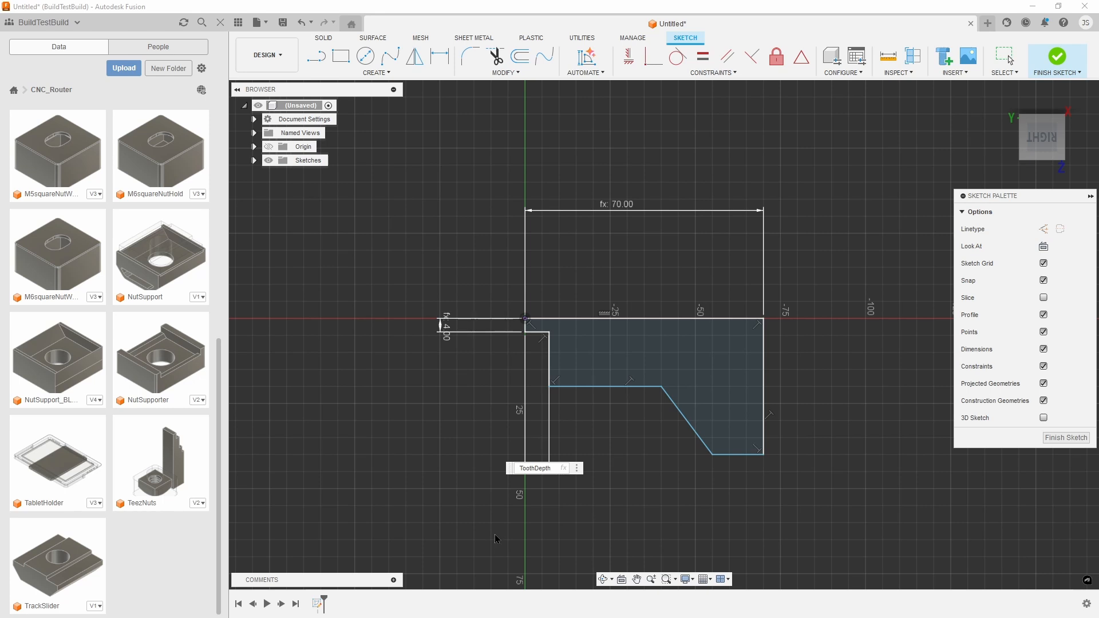
key("Return")
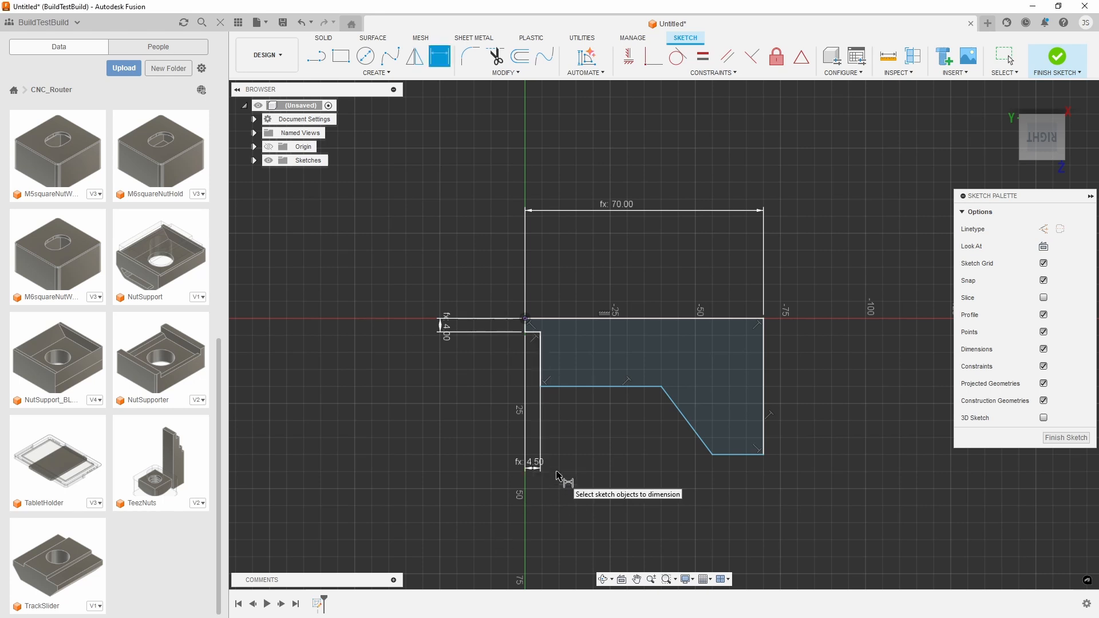
Dimension the distance between the top edge and the body's lower horizontal edge with the parameter BodyHeight
left_click(569, 387)
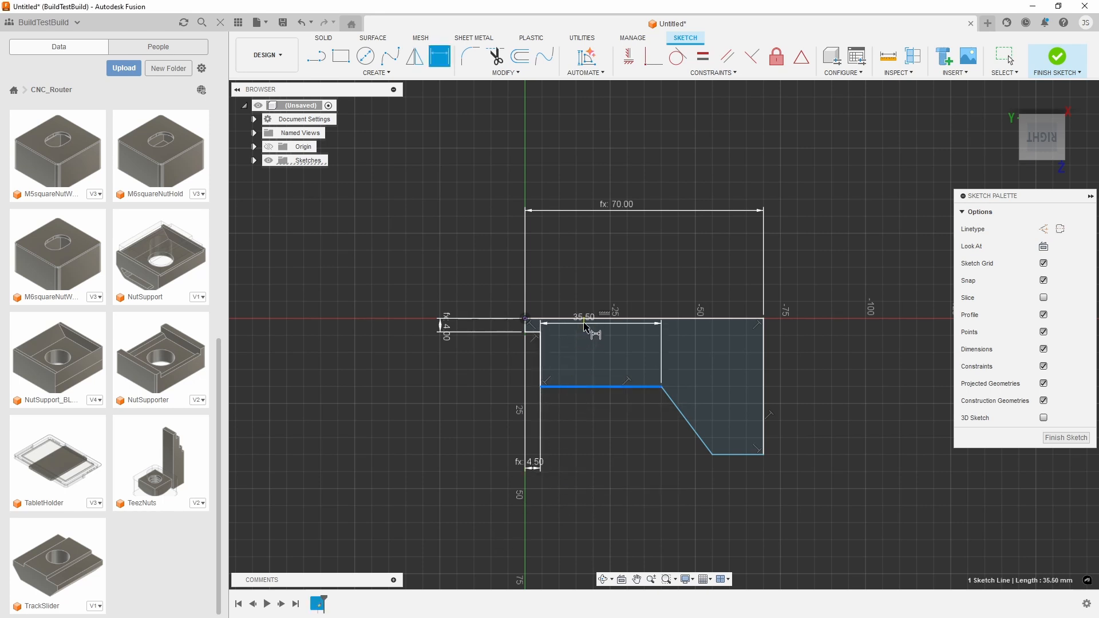
left_click(588, 319)
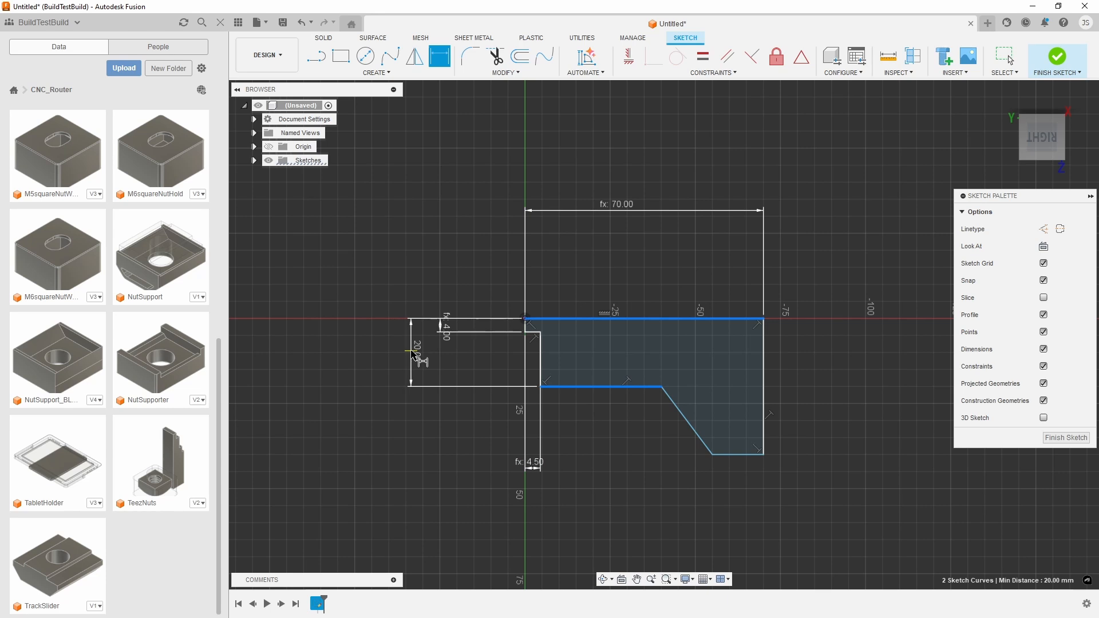
left_click(411, 352)
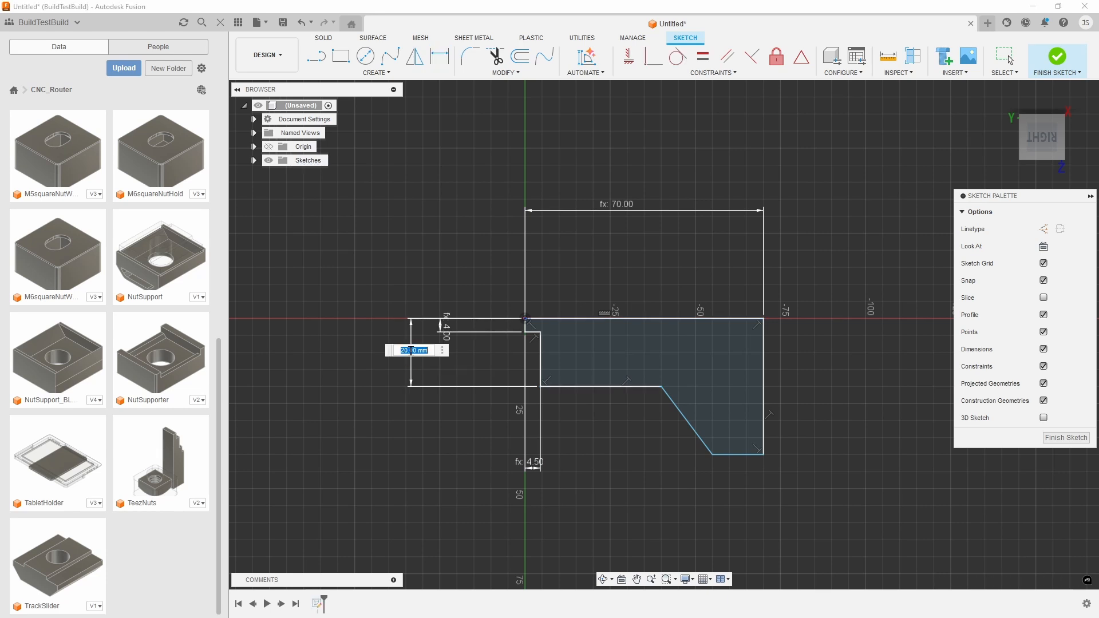
type("b")
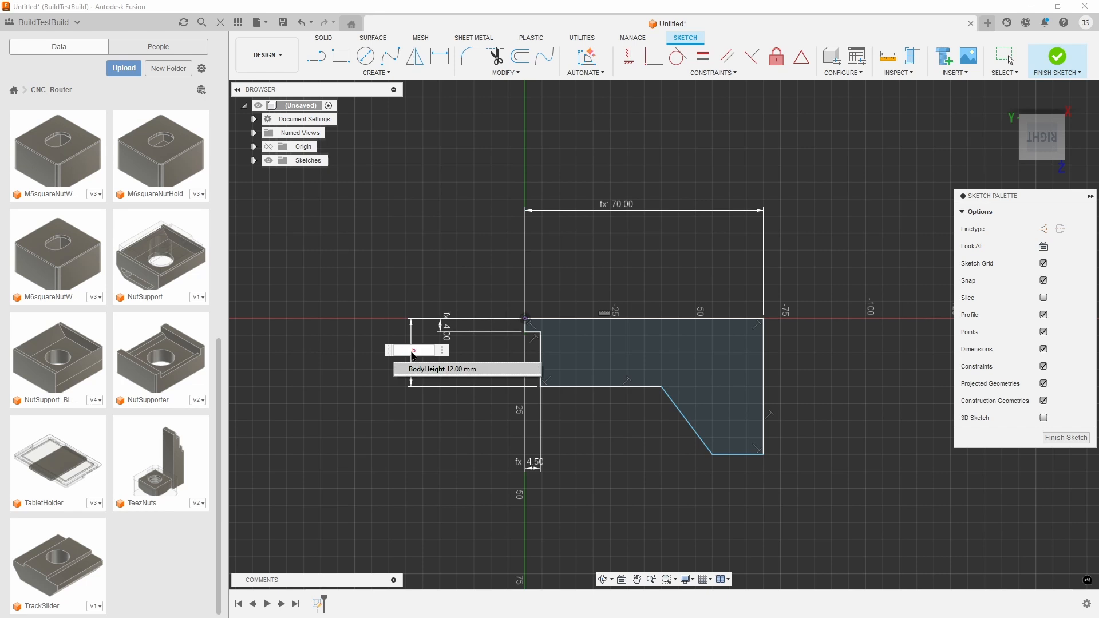
type("odyHeight")
key("Return")
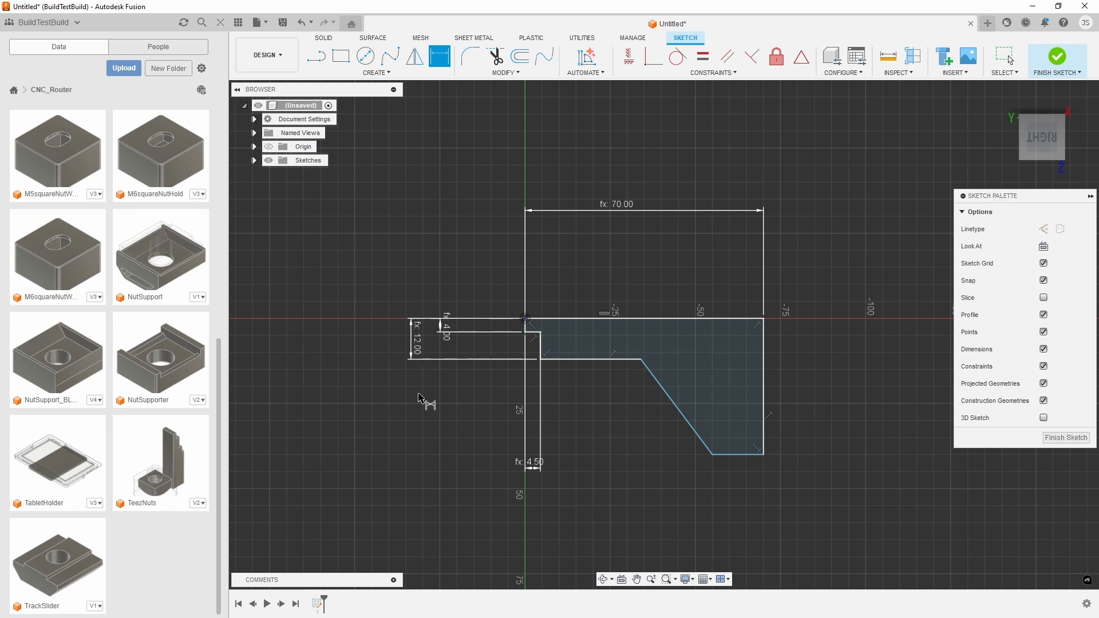
Dimension the long vertical edge at the foot end with the parameter OAH
left_click(763, 393)
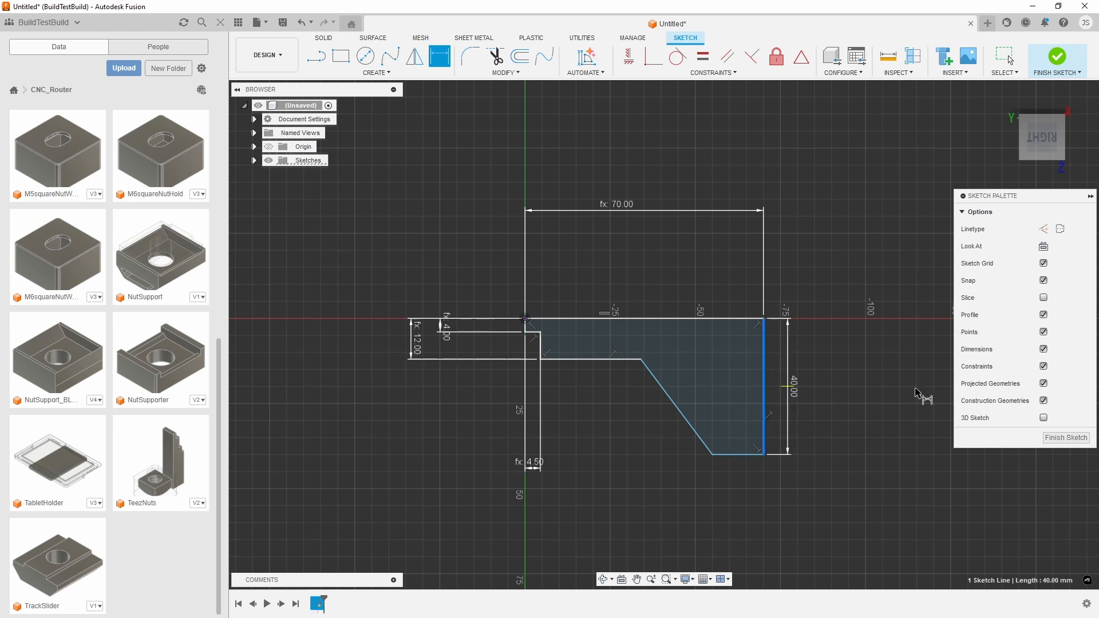
left_click(854, 389)
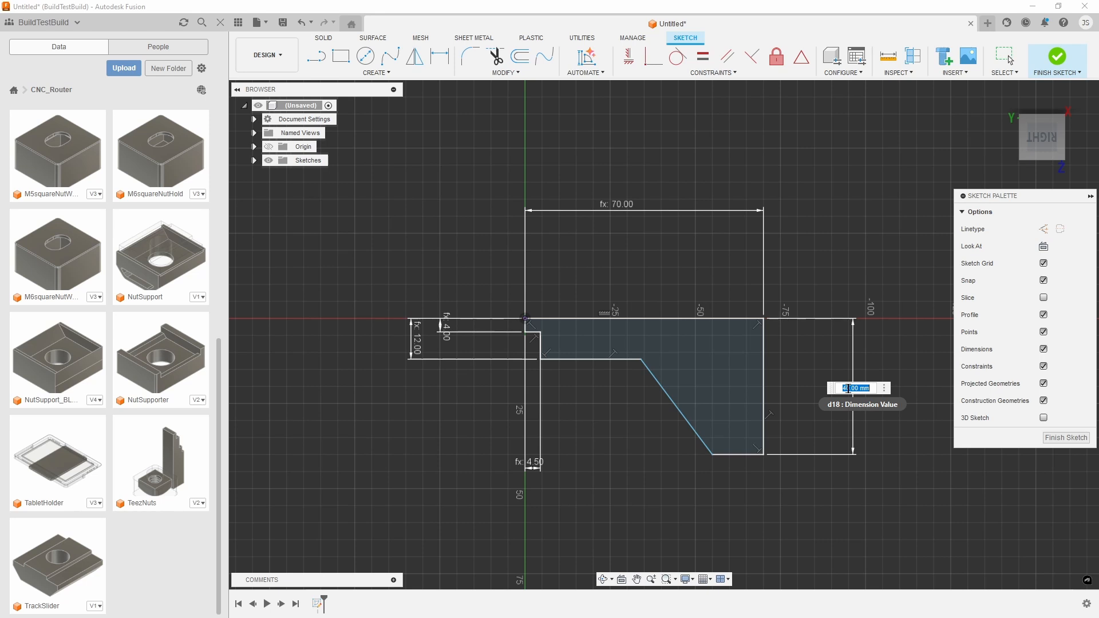
type("dim2")
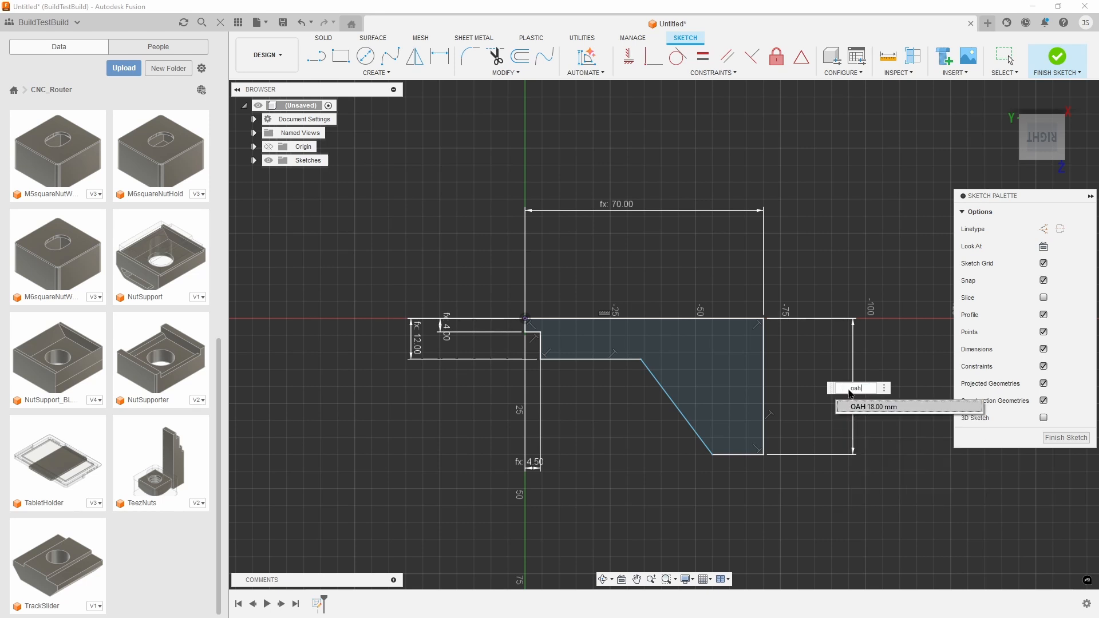
key("BackSpace")
key("BackSpace")
key("BackSpace")
key("BackSpace")
type("OAH")
key("Return")
key("Return")
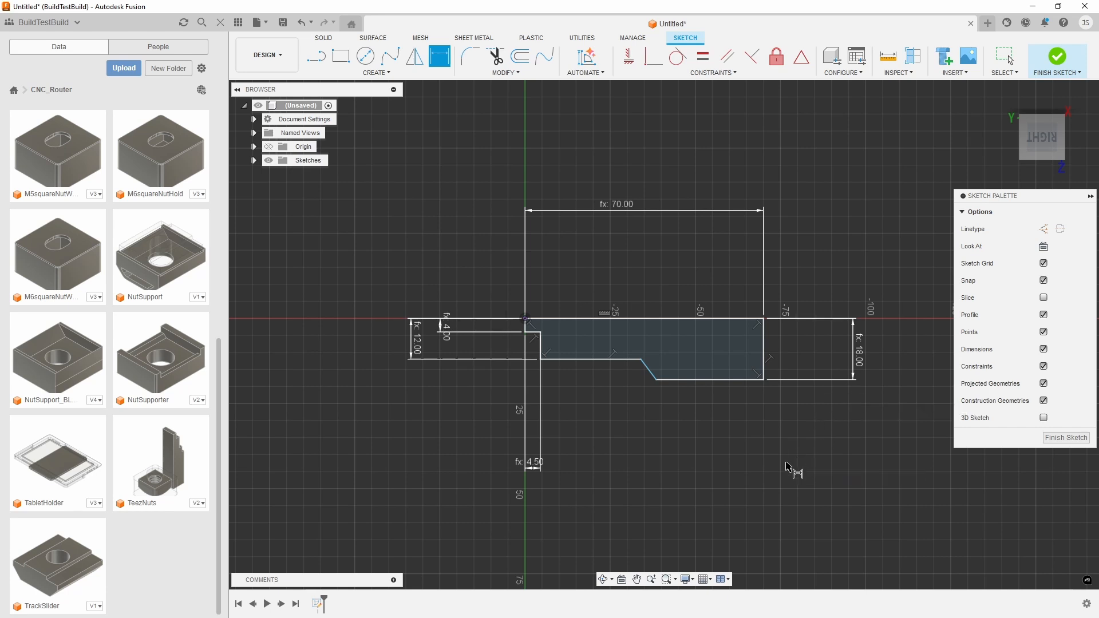
Dimension the foot's lower horizontal edge with the parameter FootDepth
left_click(723, 380)
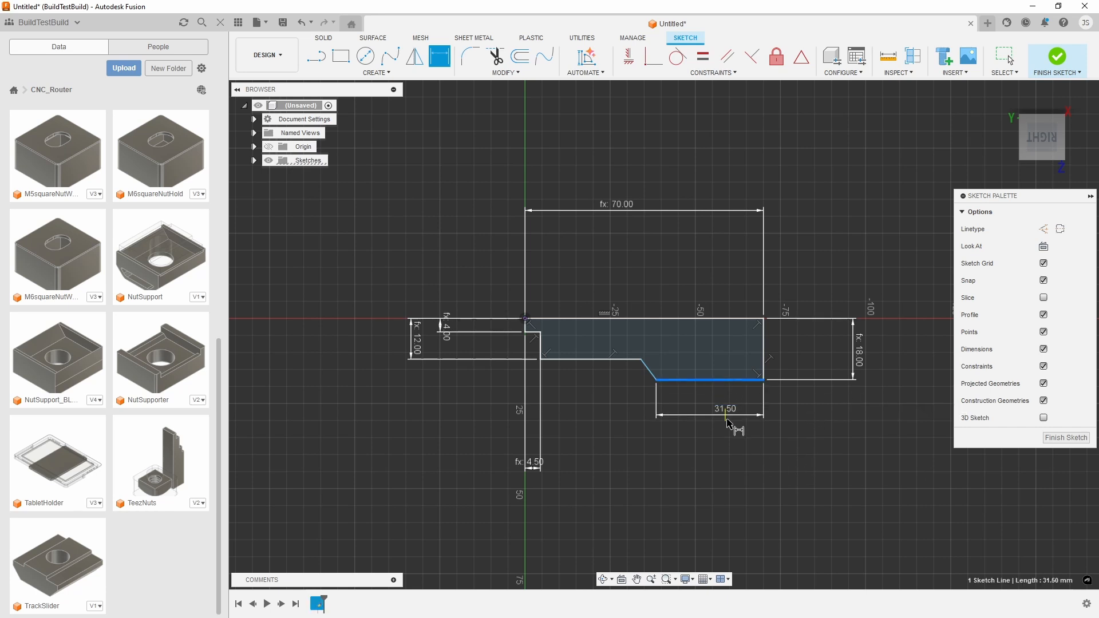
left_click(766, 509)
type("FootDepth")
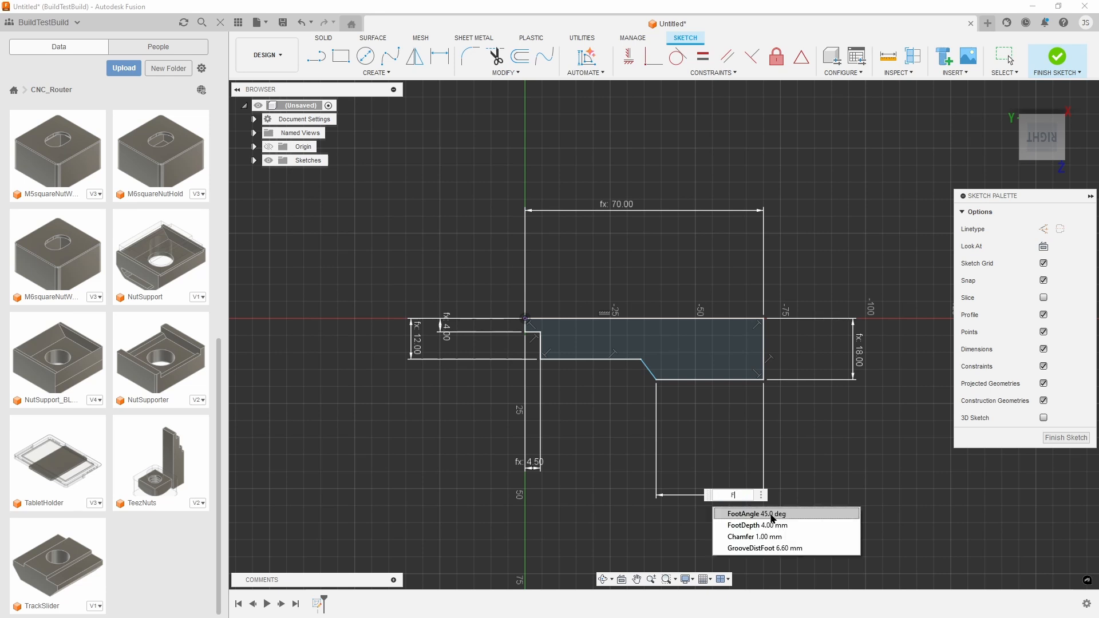
key("Return")
key("Return")
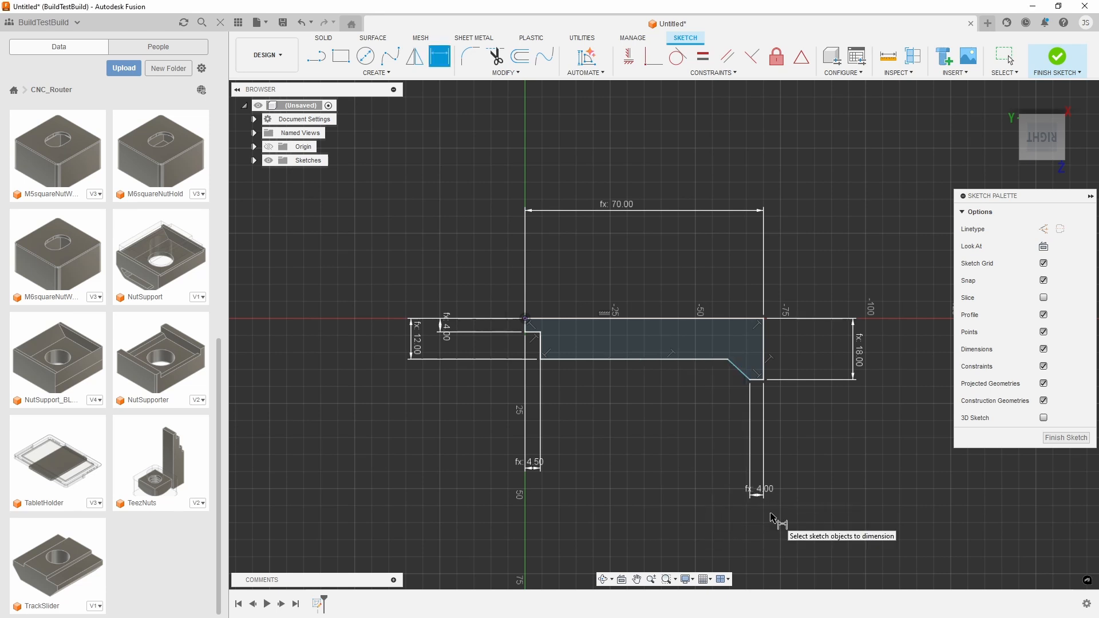
Dimension the angle between the foot's sloped edge and the vertical end edge with the parameter FootAngle
left_click(747, 375)
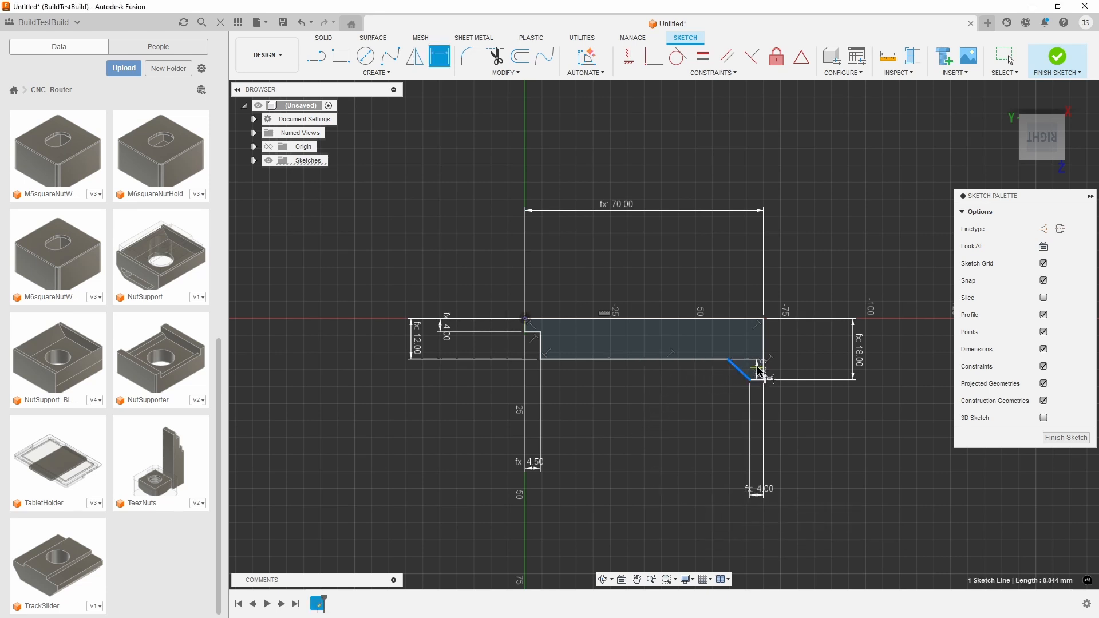
left_click(763, 367)
left_click(753, 365)
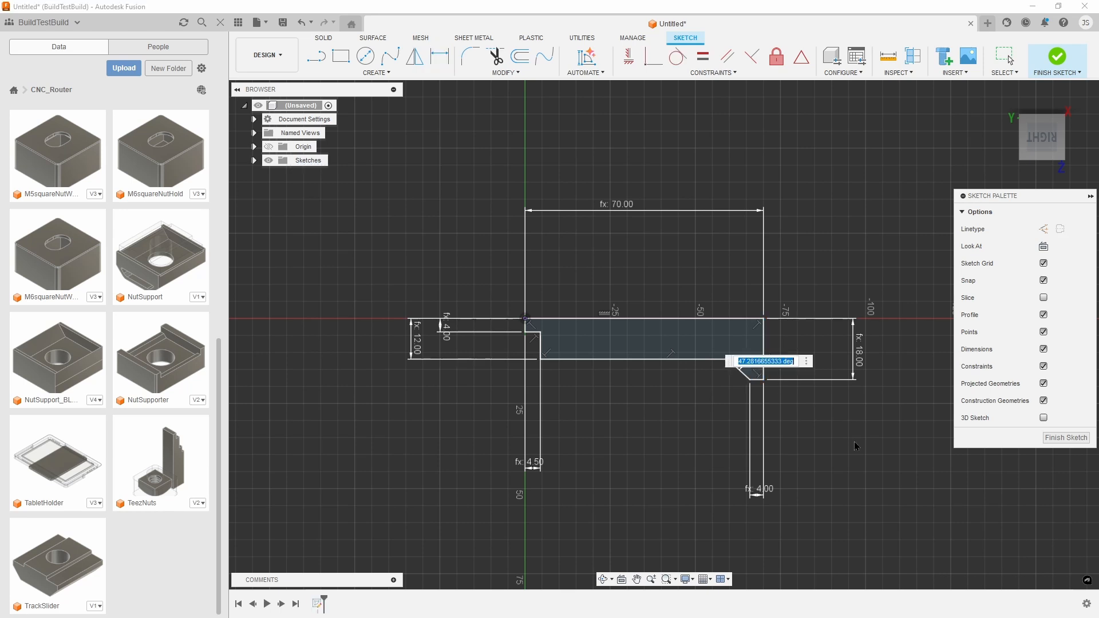
type("45")
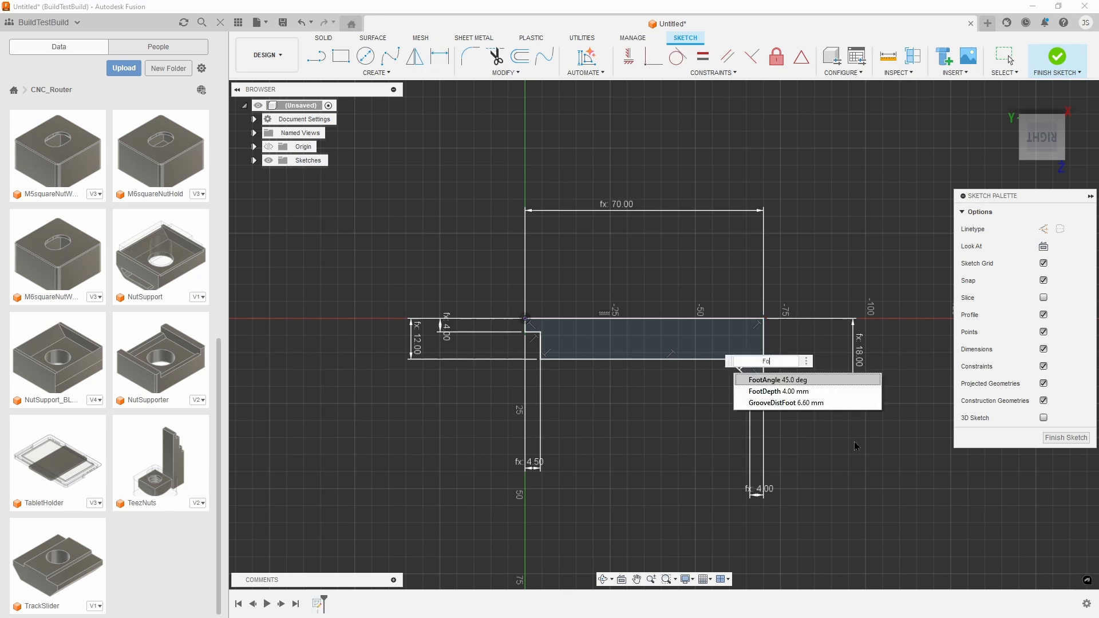
key("Return")
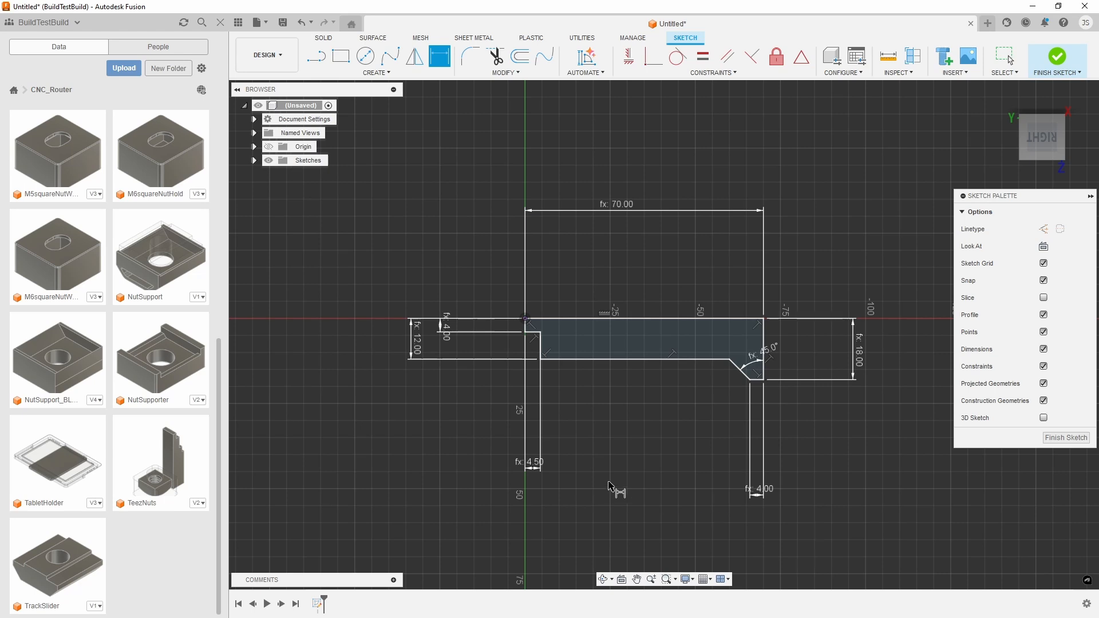
Finish the sketch and extrude the side profile symmetrically as a new body with a distance of OAD/2
scroll(658, 450, "up", 2)
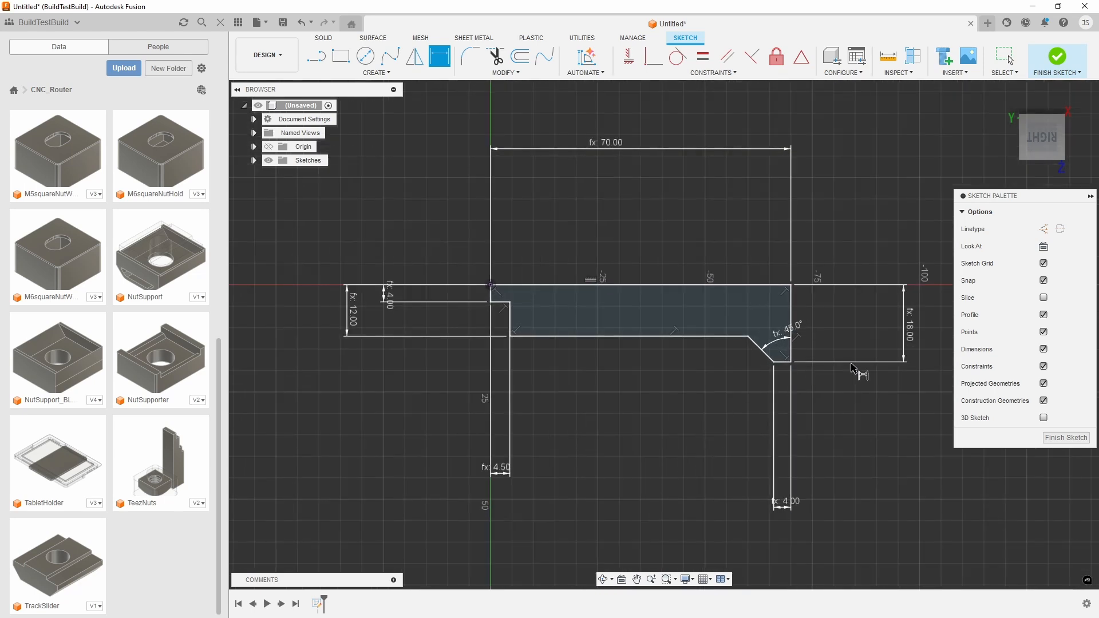
left_click(1045, 441)
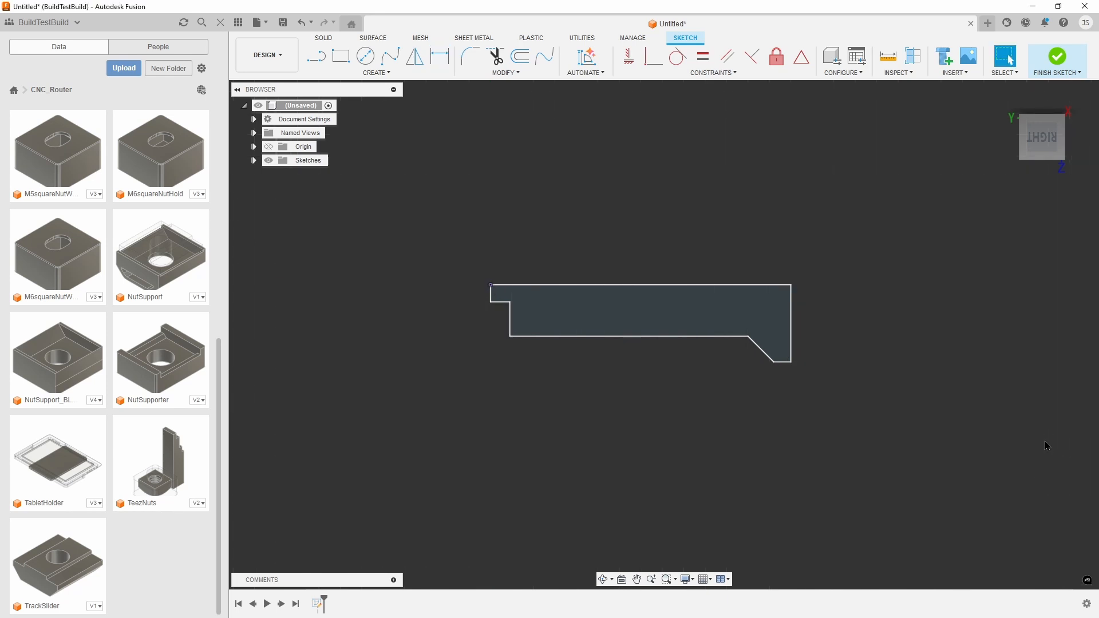
key("e")
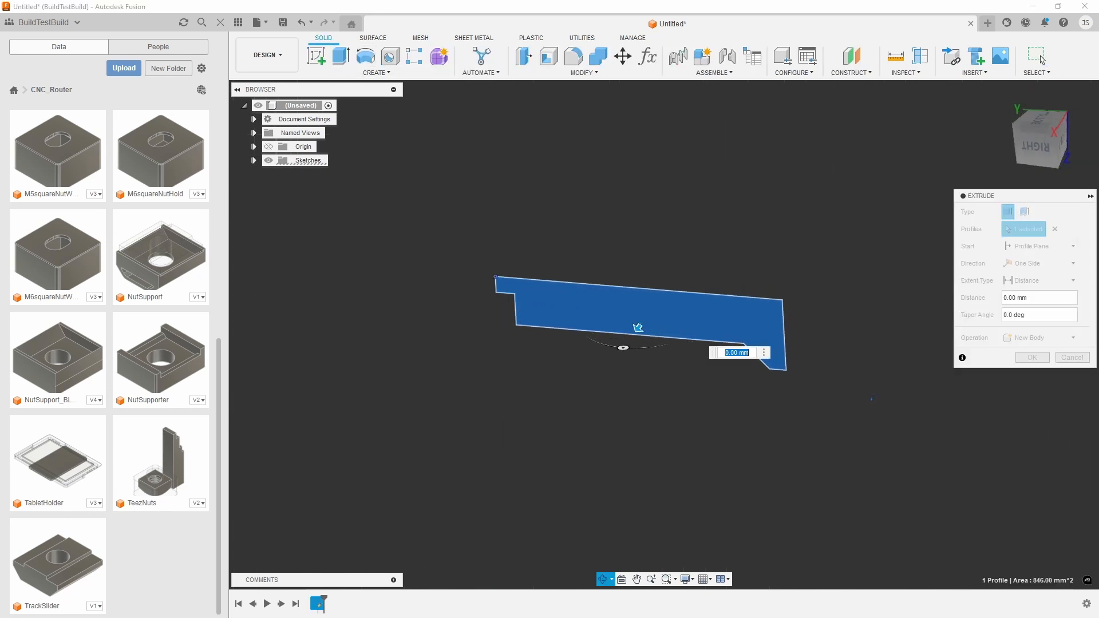
type("10")
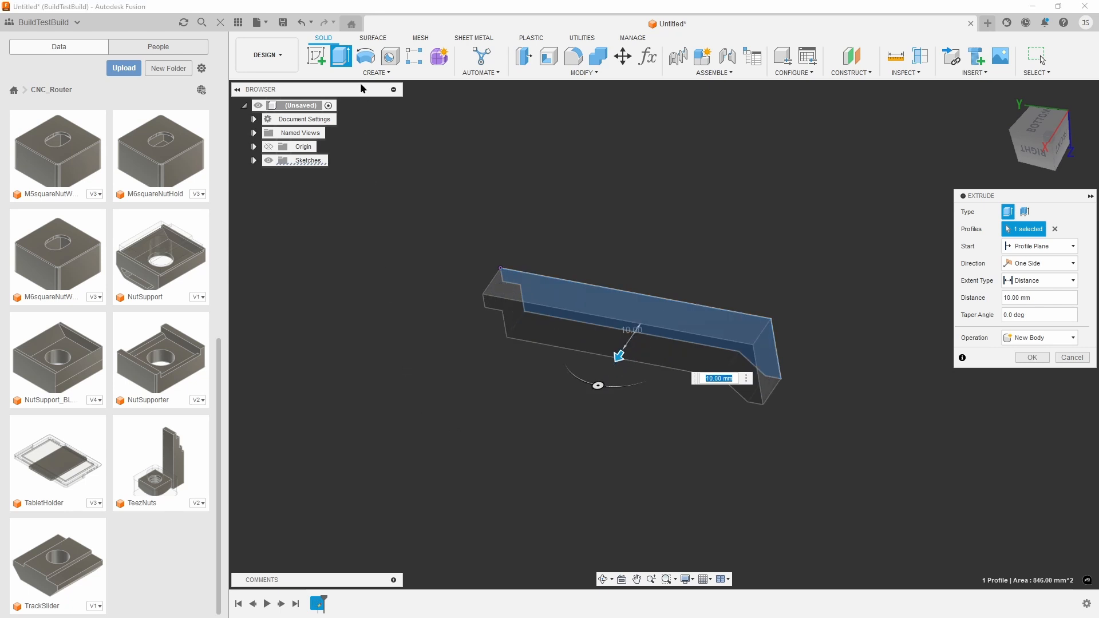
left_click(1055, 263)
left_click(1051, 301)
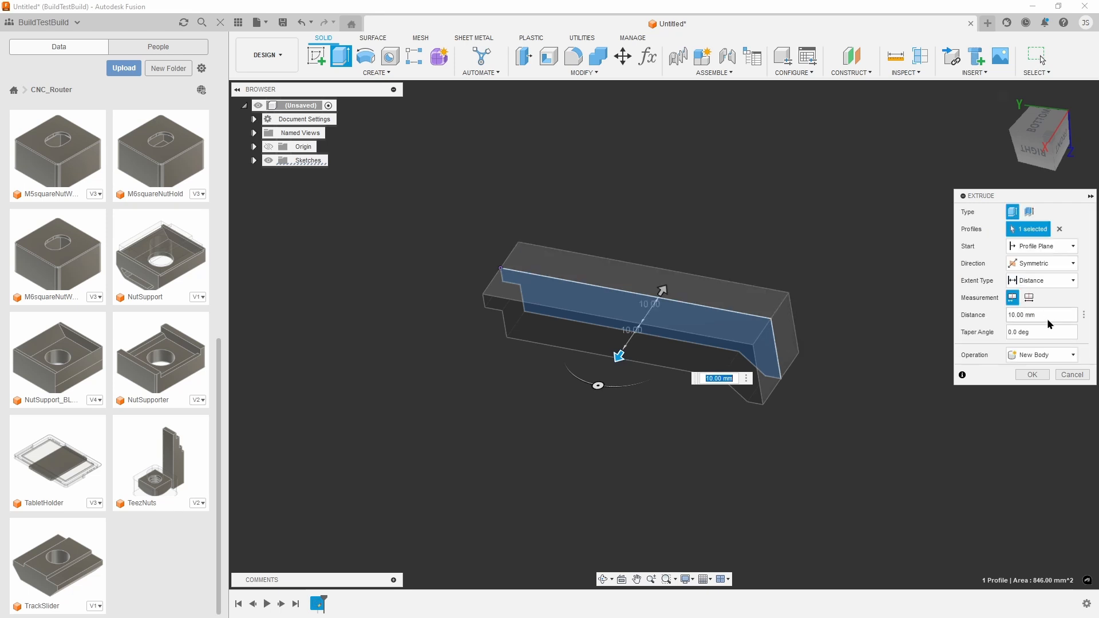
left_click(1048, 315)
type("OAD")
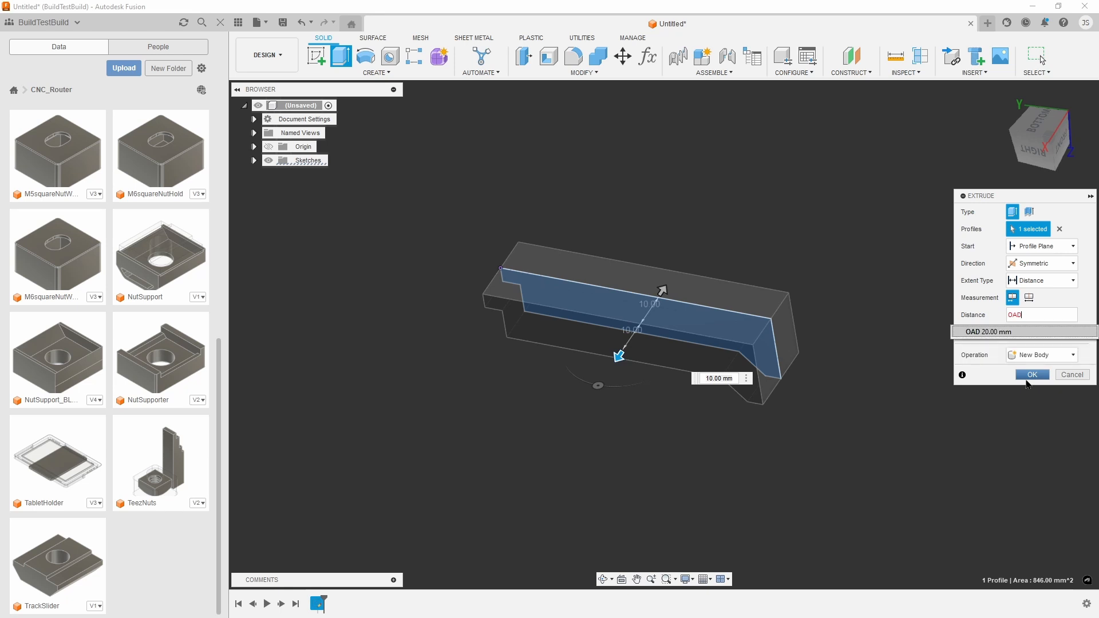
left_click(1026, 382)
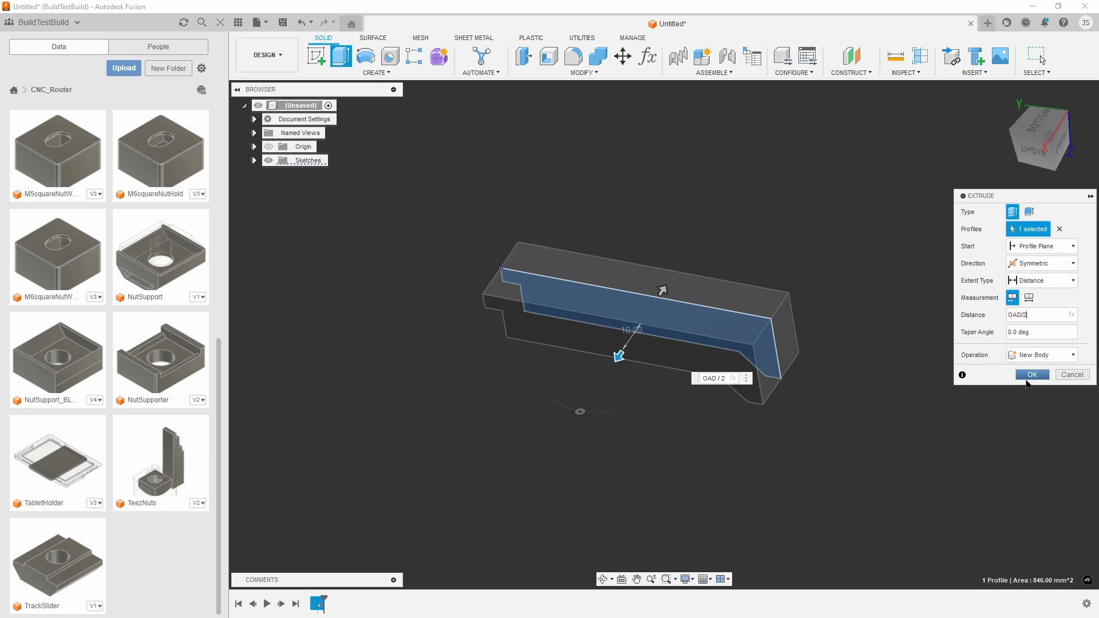
left_click(1026, 380)
mouse_move(780, 535)
middle_mouse_down("shift")
mouse_move(800, 463)
mouse_move(796, 517)
mouse_move(771, 476)
mouse_move(792, 538)
middle_mouse_up("shift")
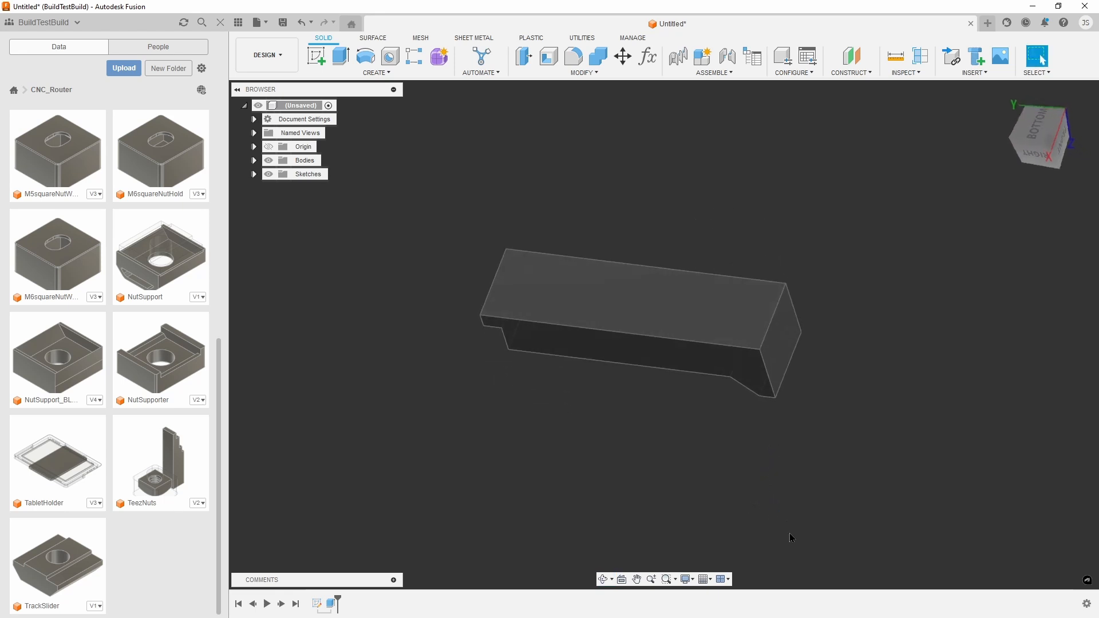
middle_click_drag(492, 300, 446, 340, "shift")
key("Escape")
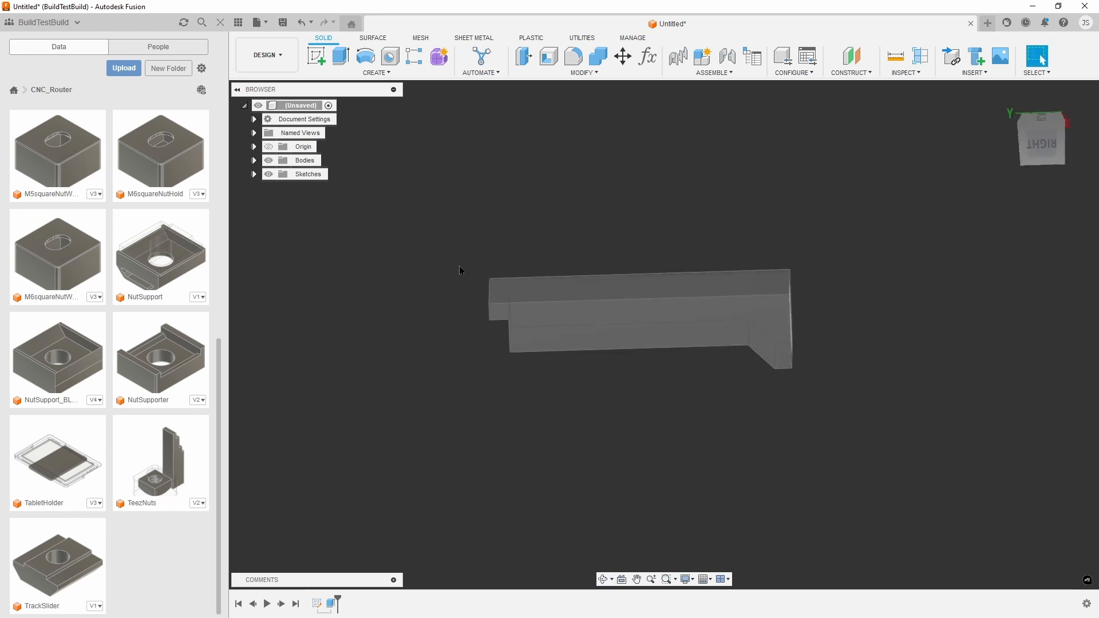
left_click(574, 56)
middle_click_drag(577, 448, 549, 377, "shift")
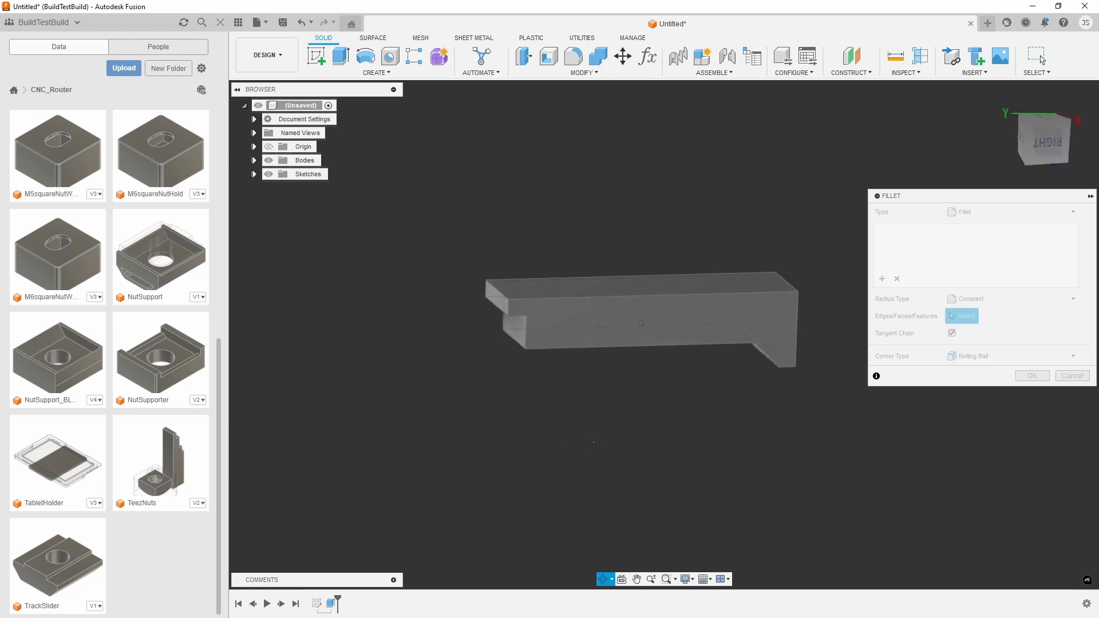
left_click(796, 331)
middle_click_drag(796, 331, 611, 383, "shift")
left_click(746, 332)
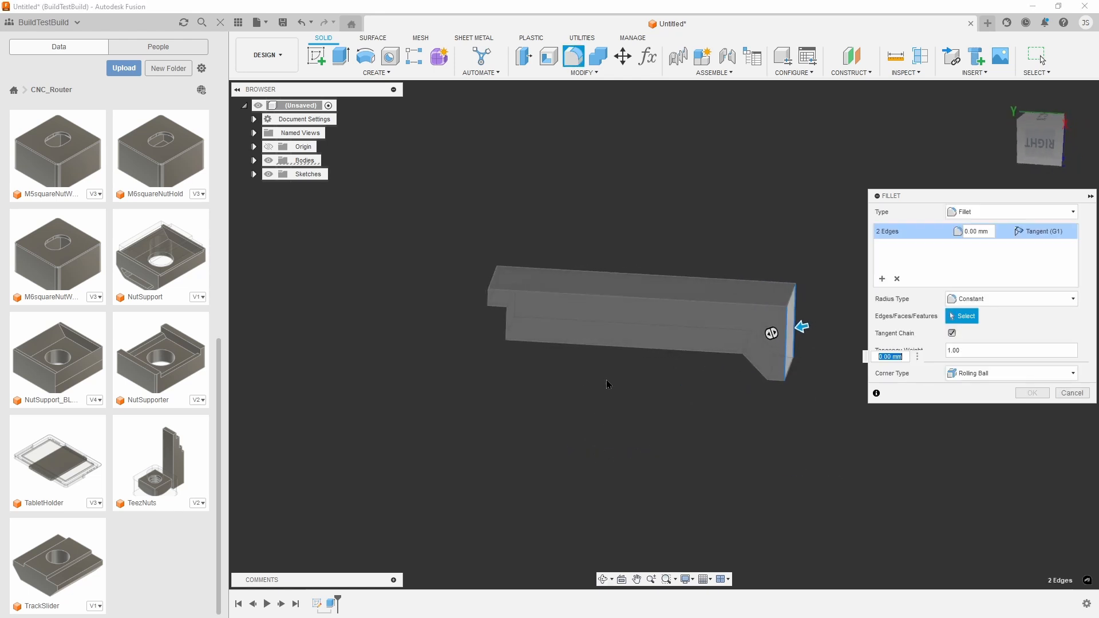
left_click(506, 330)
middle_click_drag(506, 330, 680, 385, "shift")
left_click(1066, 396)
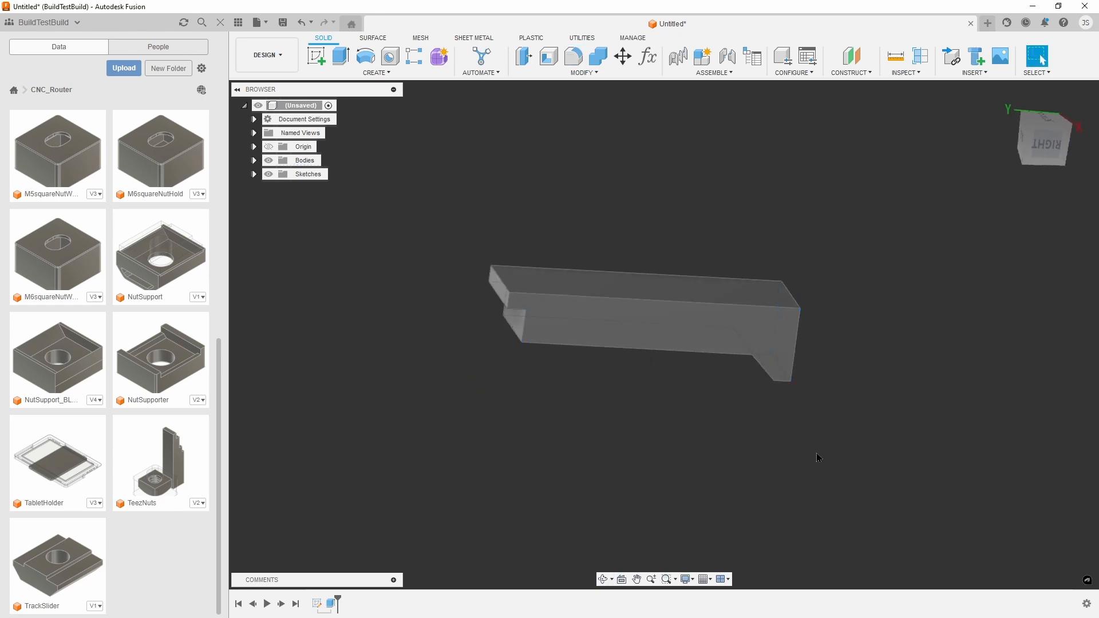
Sketch a construction centerline on the body's long flat face from the origin to the midpoint of the opposite short edge
left_click(317, 57)
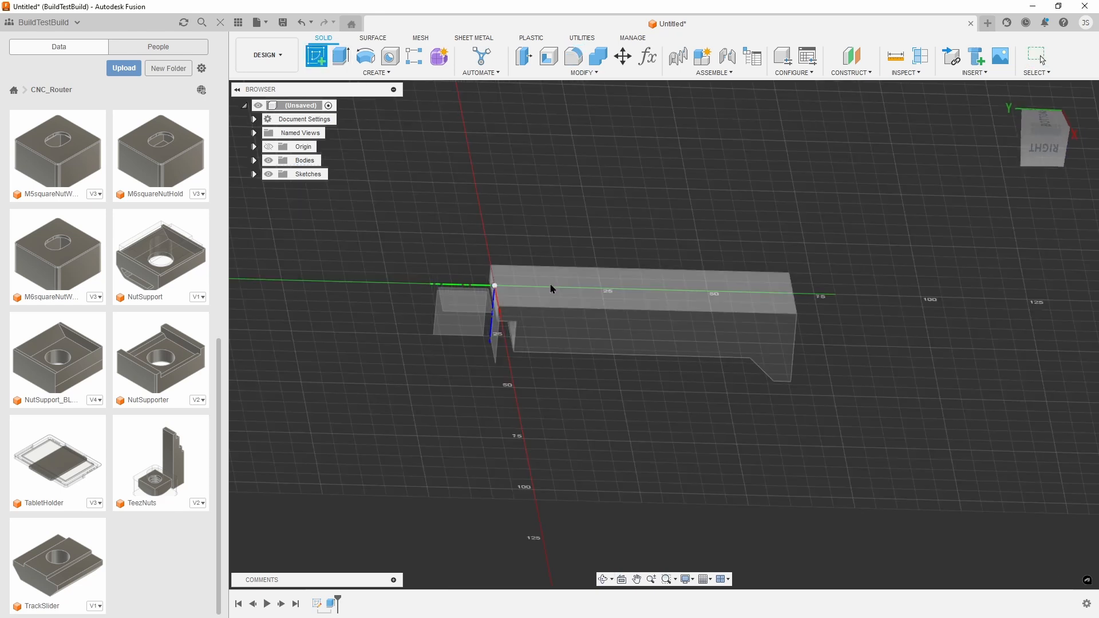
left_click(573, 323)
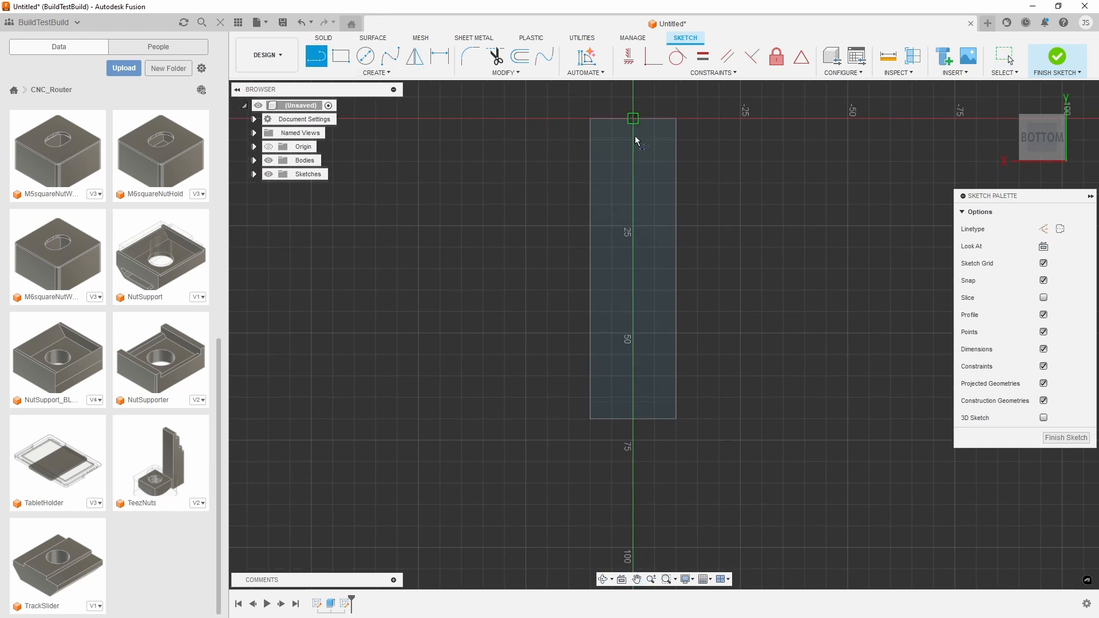
left_click(633, 119)
double_click(633, 419)
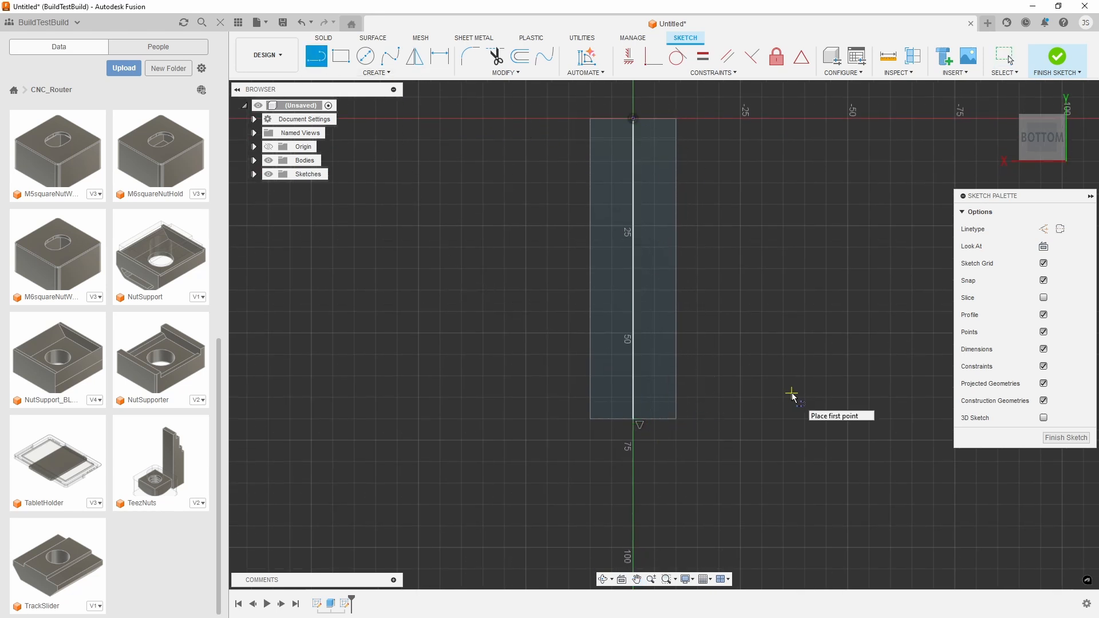
key("Escape")
left_click(635, 286)
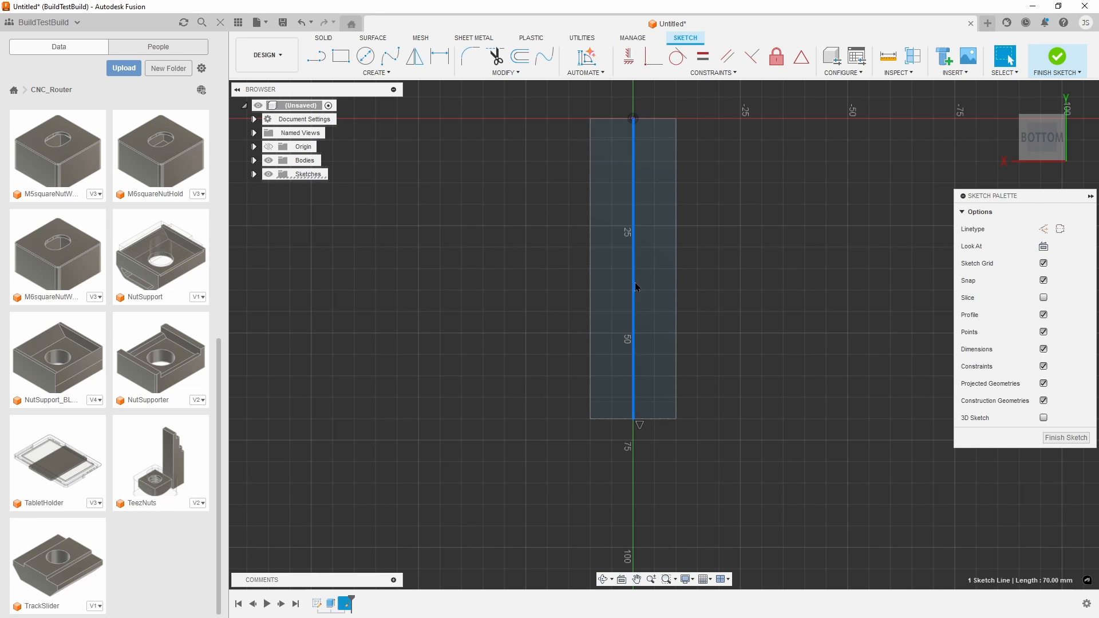
key("x")
key("Escape")
Draw two circles centered on the centerline, one about 11 mm in diameter near the origin and a smaller one near the foot end
key("c")
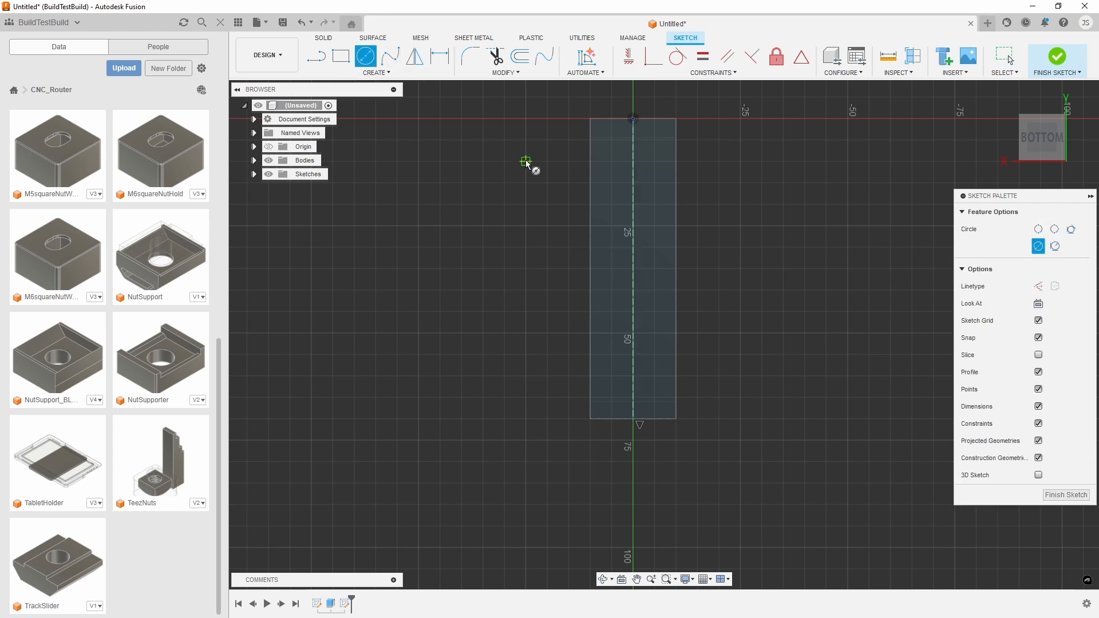
left_click(633, 162)
left_click(641, 183)
left_click(633, 386)
left_click(643, 393)
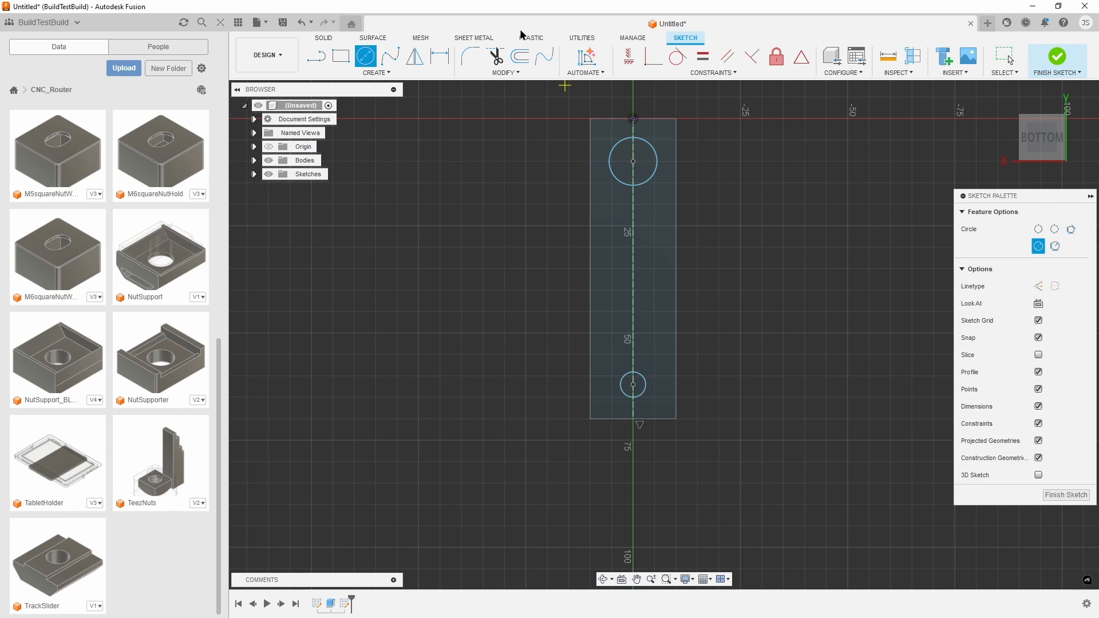
Make the two circles on the centerline equal in size
left_click(702, 57)
left_click(659, 171)
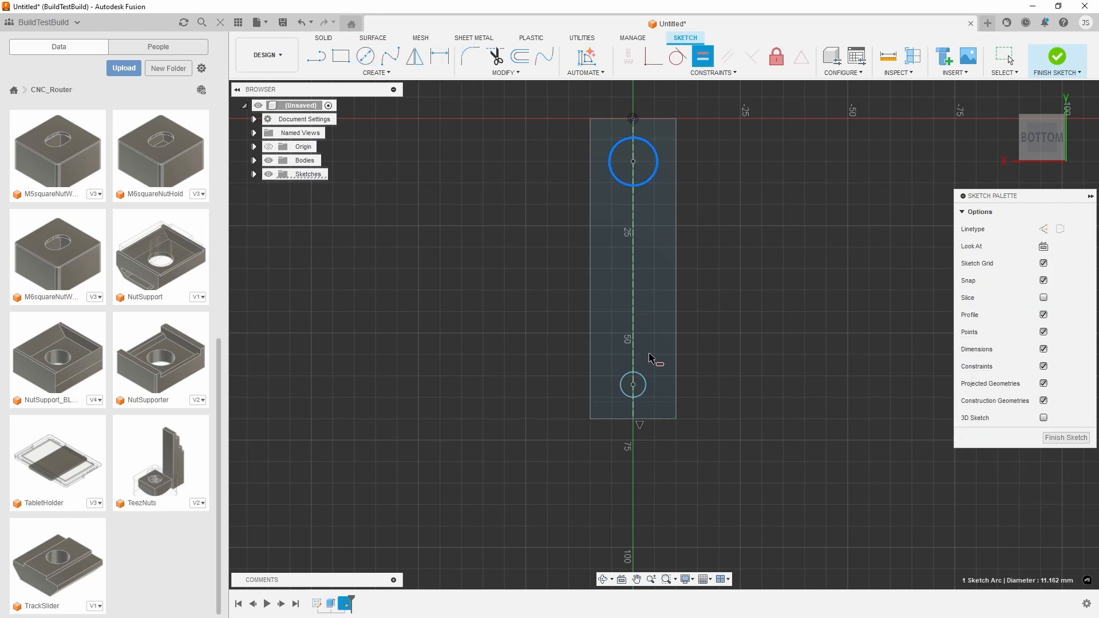
left_click(647, 388)
Connect the two circles with a straight line on each side, parallel to the centerline, to outline the groove
left_click(316, 57)
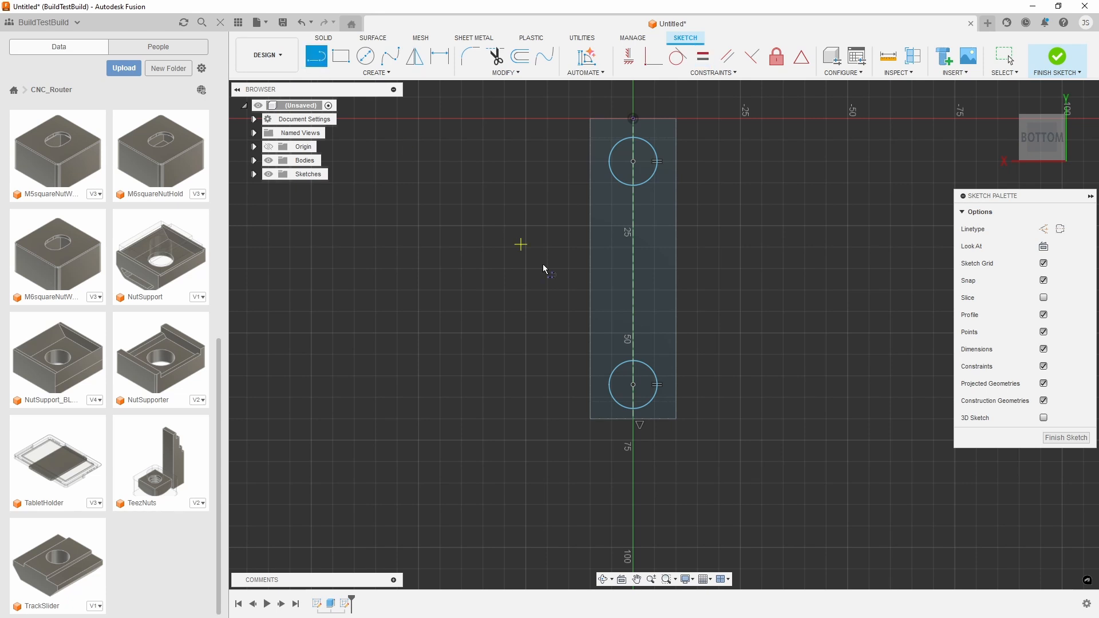
left_click(610, 382)
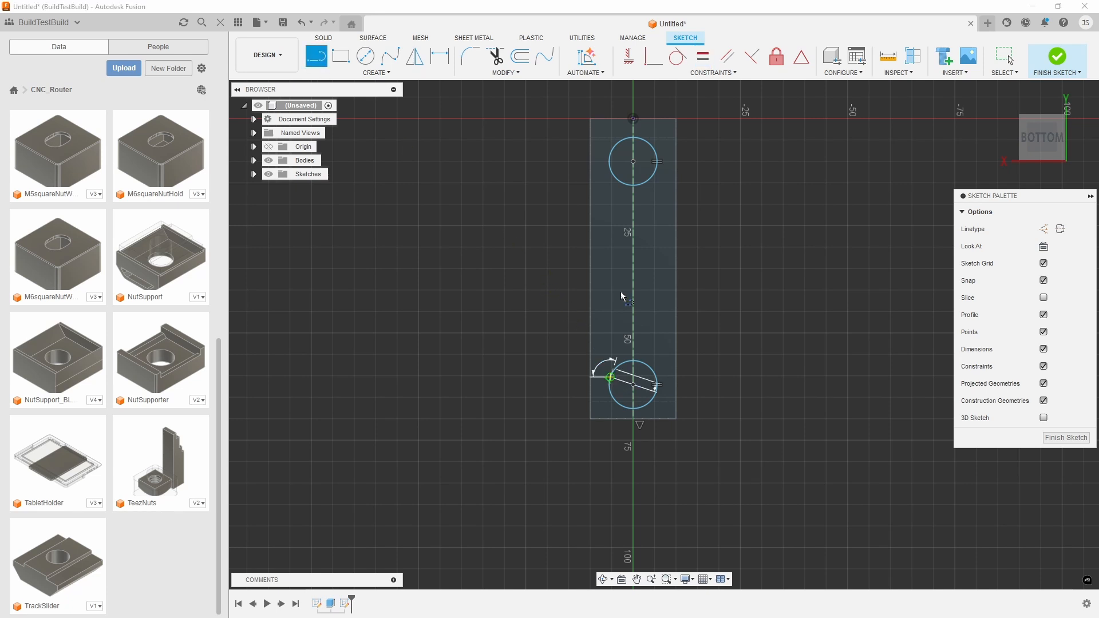
left_click(610, 168)
left_click(657, 169)
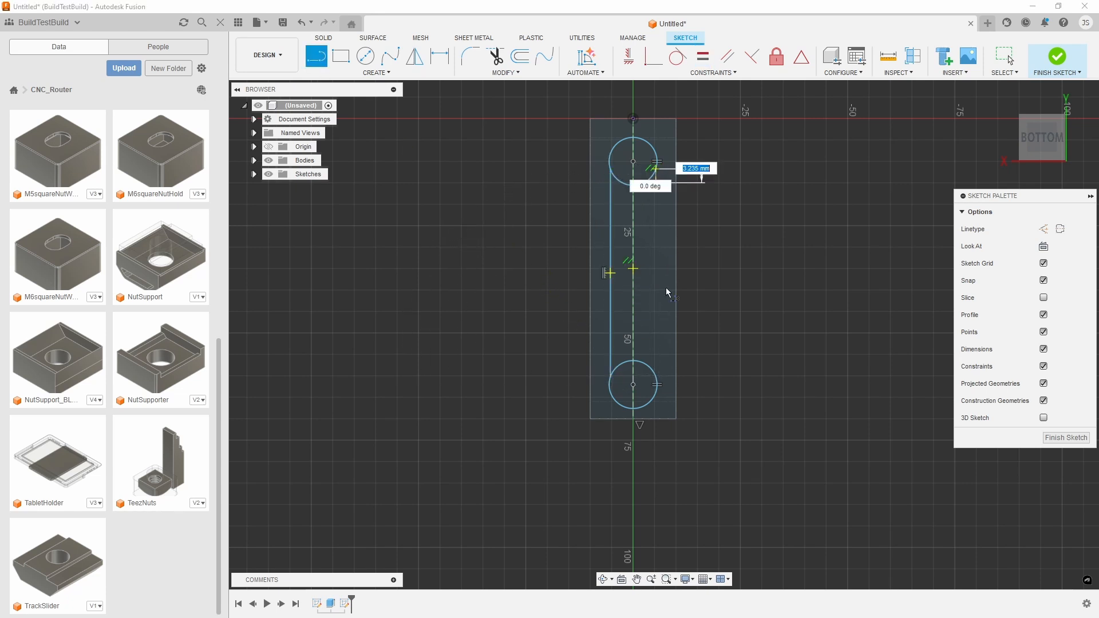
left_click(657, 383)
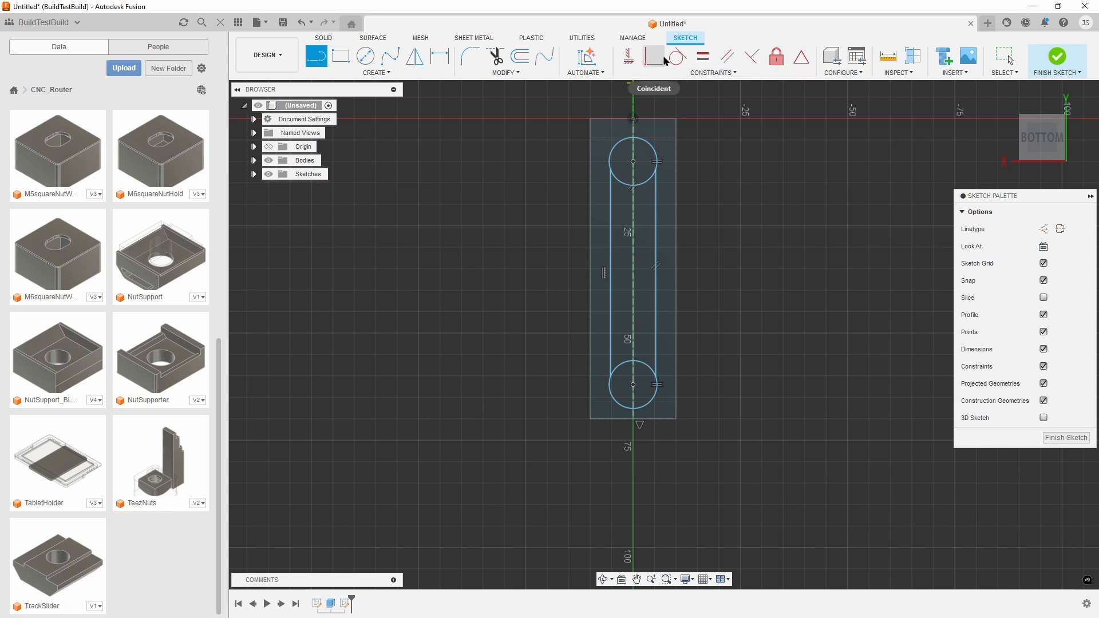
Apply tangent constraints between the groove's two side lines and its end circles
left_click(677, 57)
left_click(657, 319)
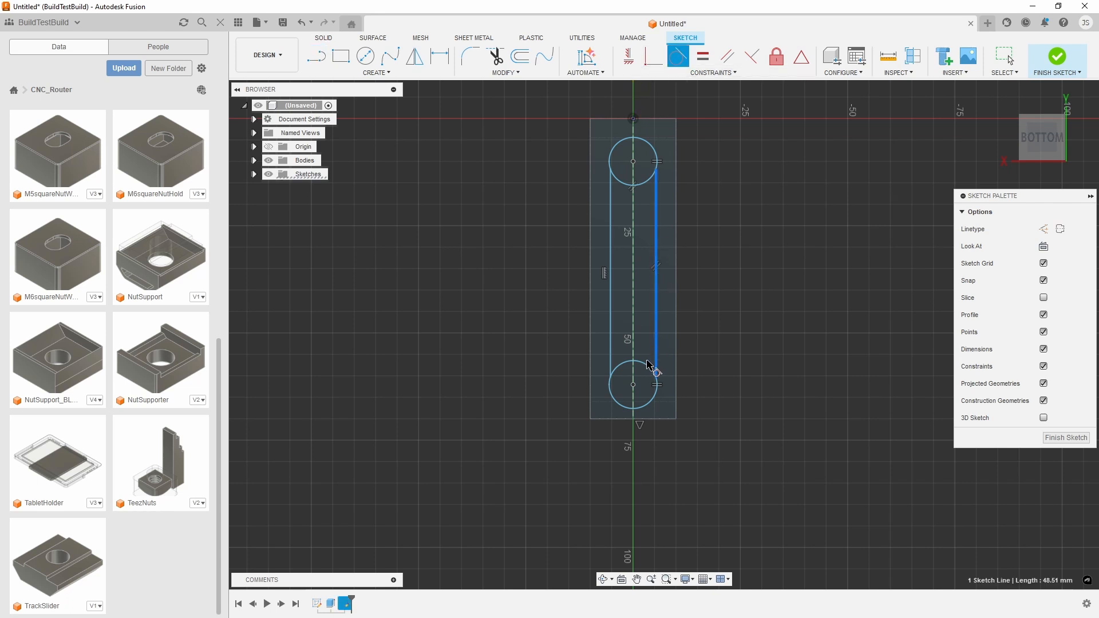
left_click(651, 367)
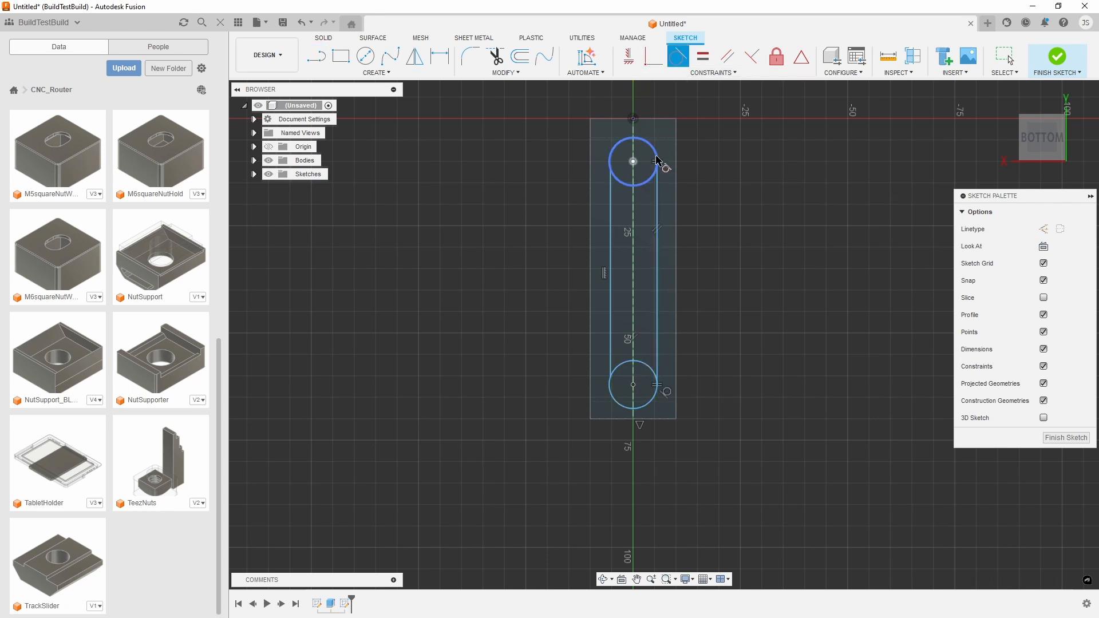
left_click(657, 161)
left_click(654, 175)
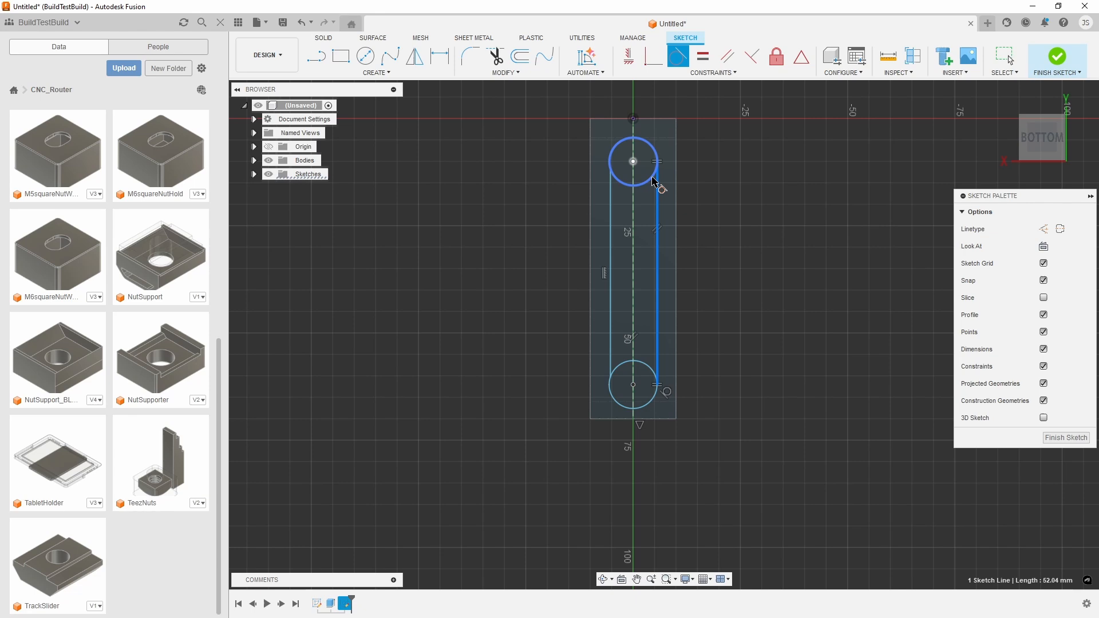
left_click(611, 194)
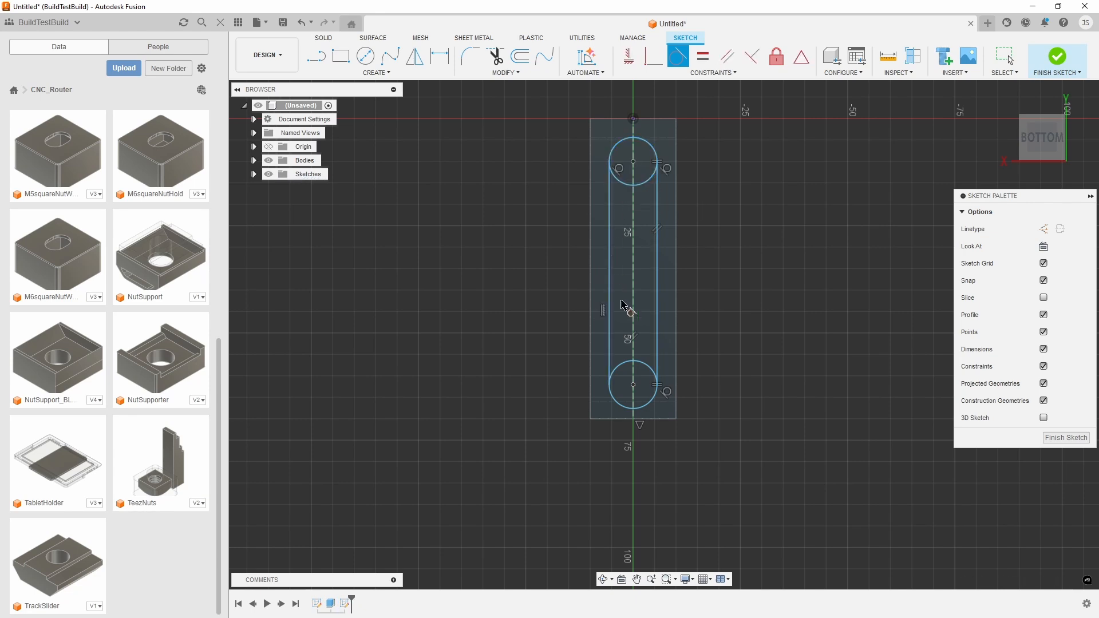
left_click(625, 364)
left_click(611, 371)
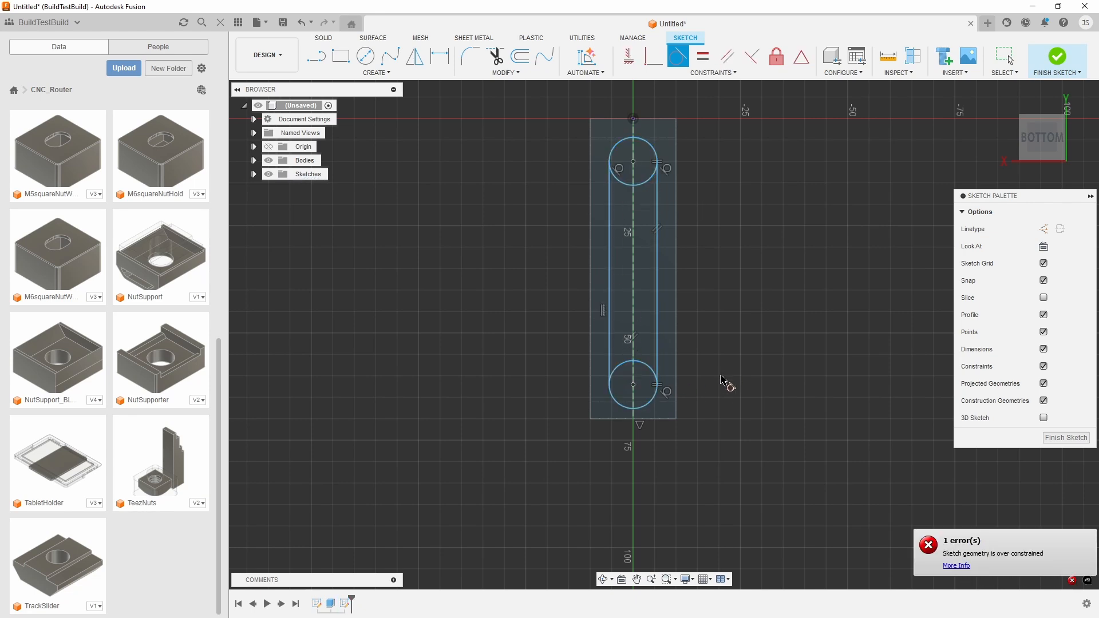
Test the groove outline's tangent joints by moving a side-line endpoint at the foot-end circle and another at the origin-end circle
scroll(616, 390, "up", 3)
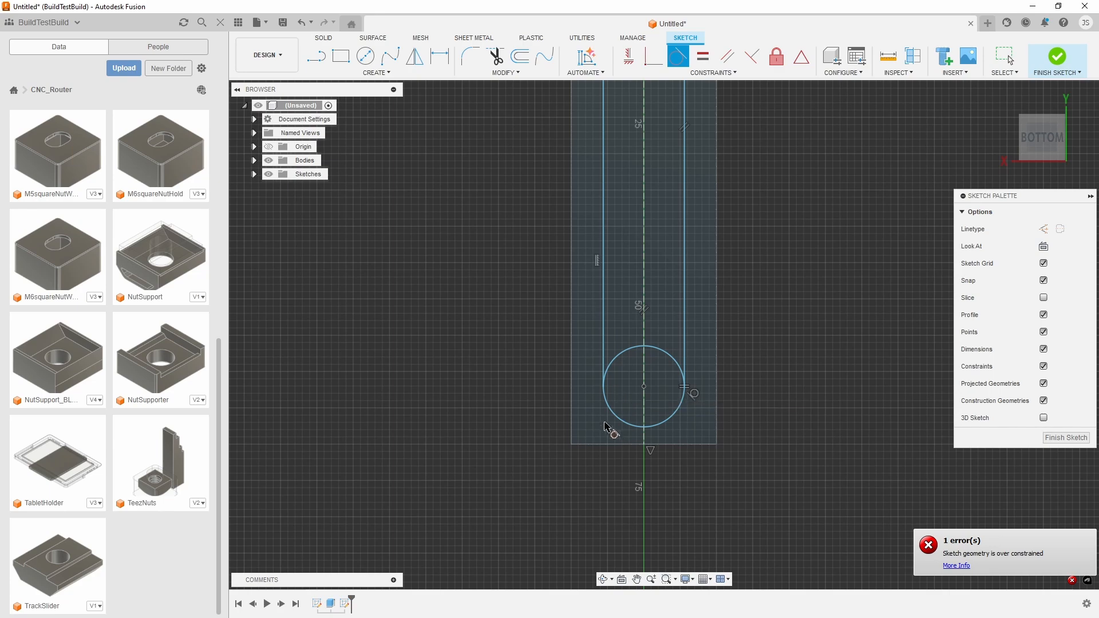
left_click(604, 365)
scroll(603, 392, "down", 2)
scroll(602, 394, "up", 1)
scroll(606, 399, "up", 5)
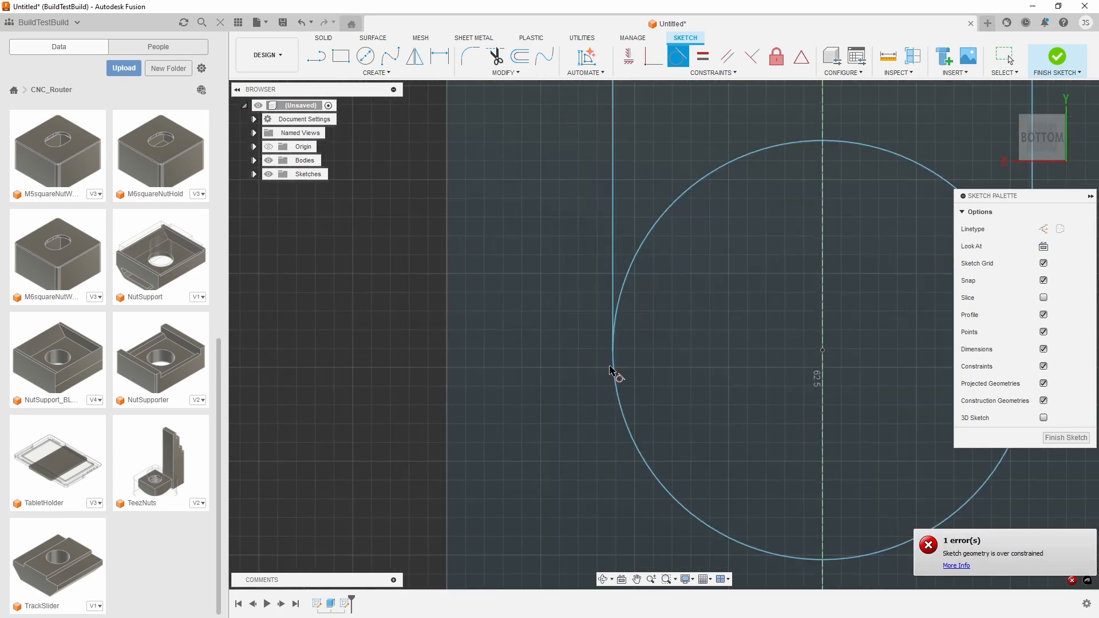
key("Escape")
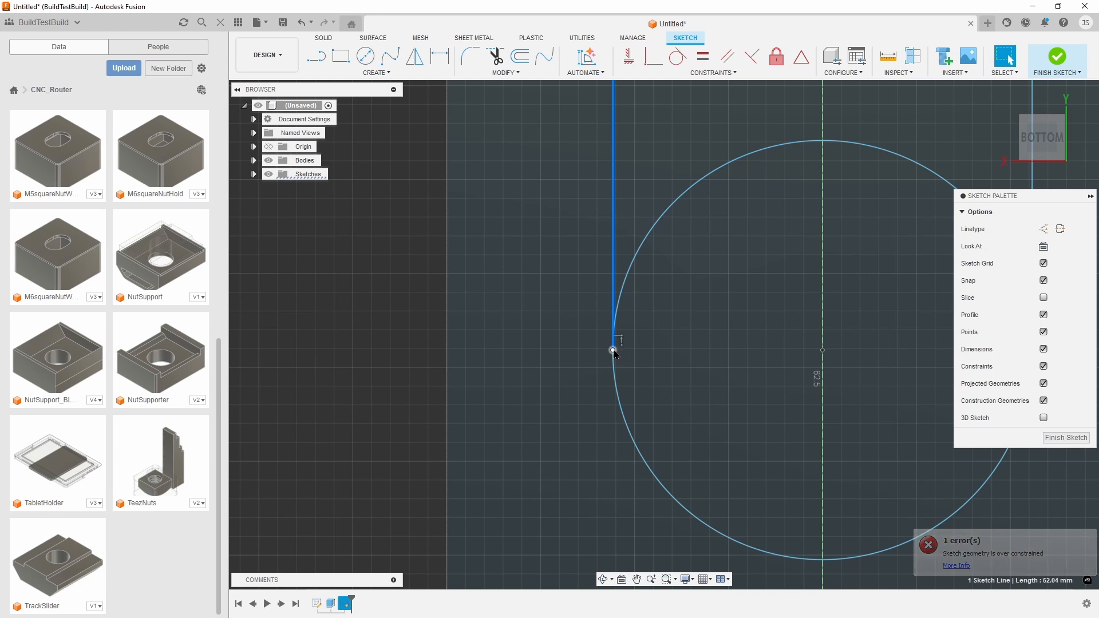
mouse_move(614, 350)
left_mouse_down()
mouse_move(618, 264)
mouse_move(617, 321)
left_mouse_up()
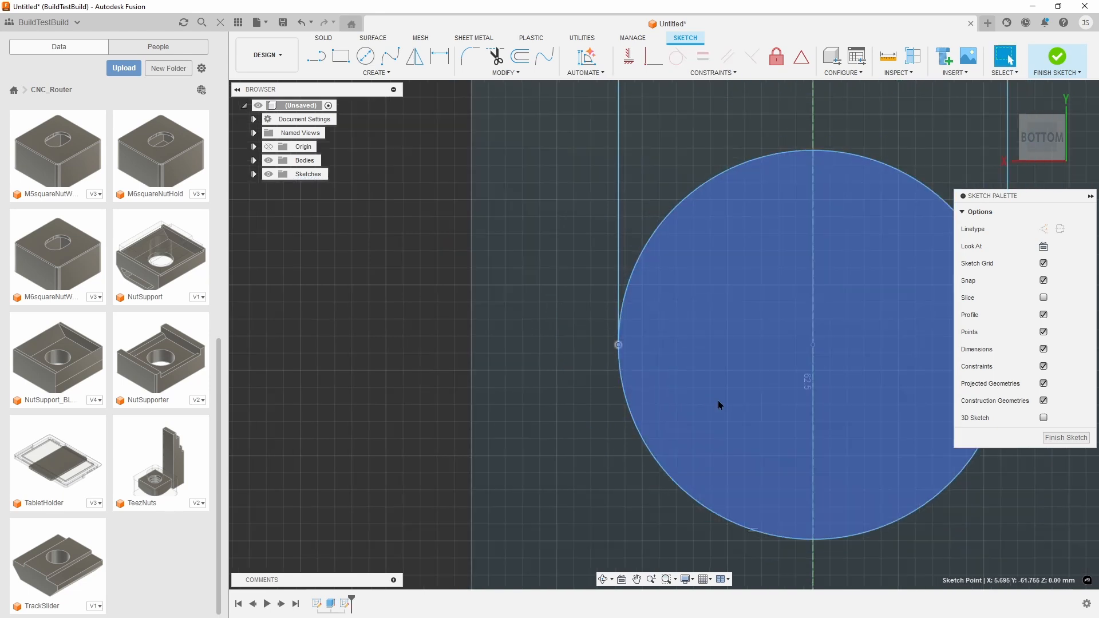
scroll(802, 424, "down", 3)
scroll(842, 317, "down", 3)
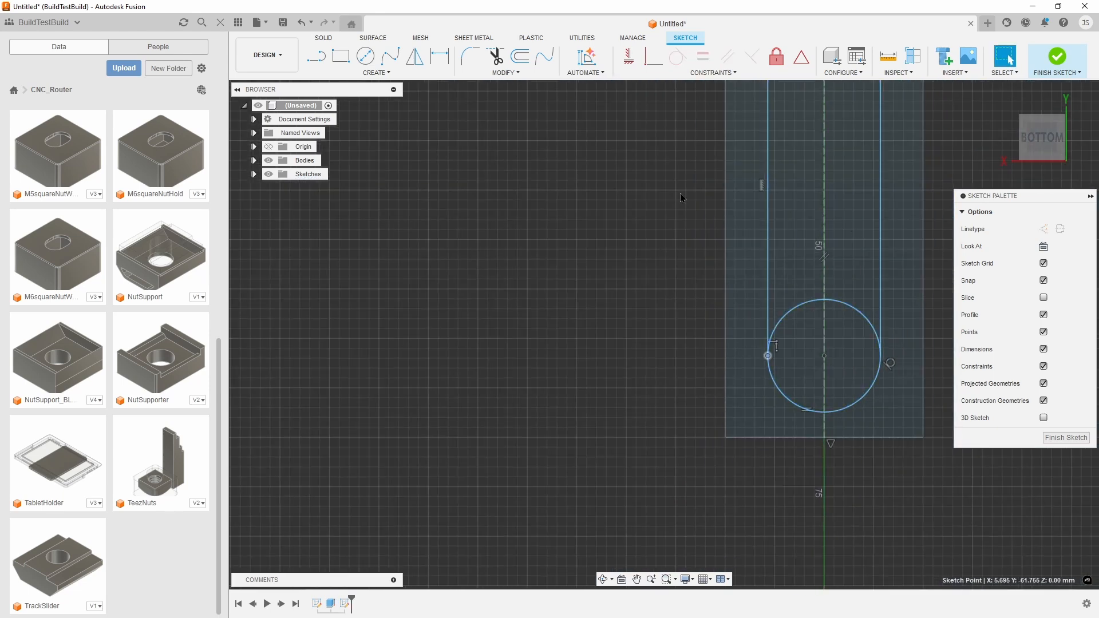
mouse_move(716, 246)
middle_mouse_down()
mouse_move(484, 361)
mouse_move(474, 400)
middle_mouse_up()
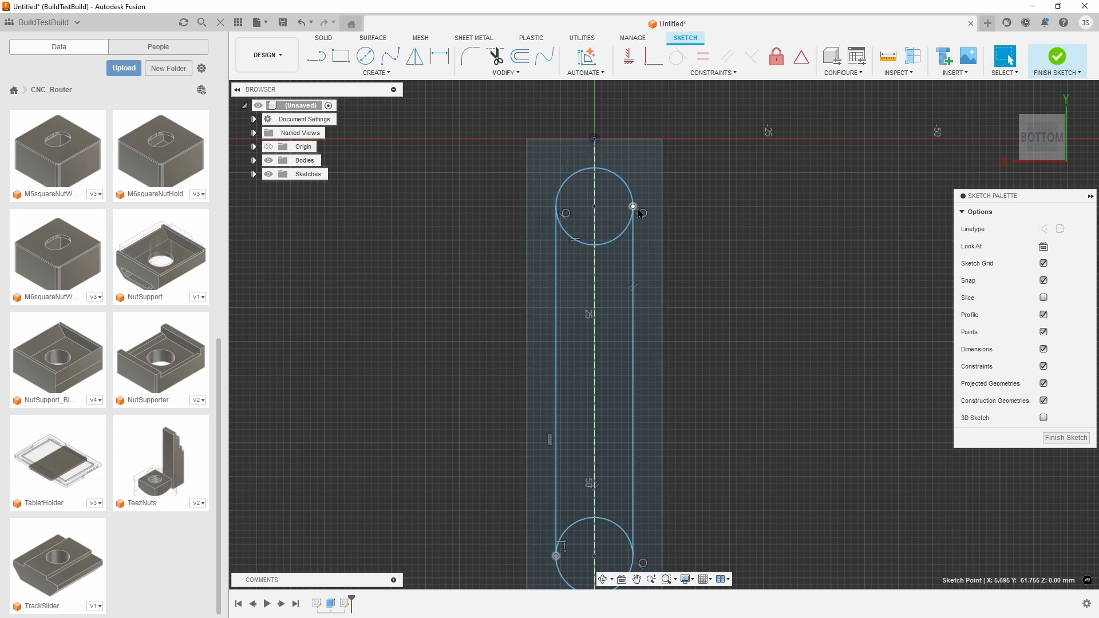
mouse_move(628, 202)
left_mouse_down()
mouse_move(626, 163)
mouse_move(610, 198)
mouse_move(618, 182)
left_mouse_up()
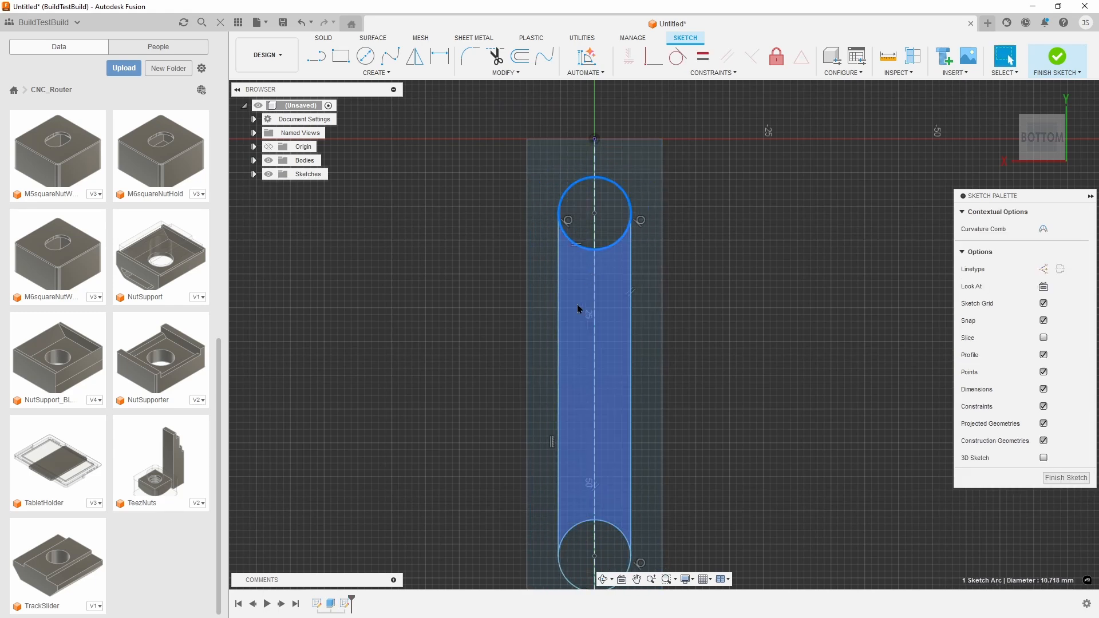
Trim the inner arcs of both end circles to leave a single closed slot outline
left_click(496, 57)
left_click(585, 248)
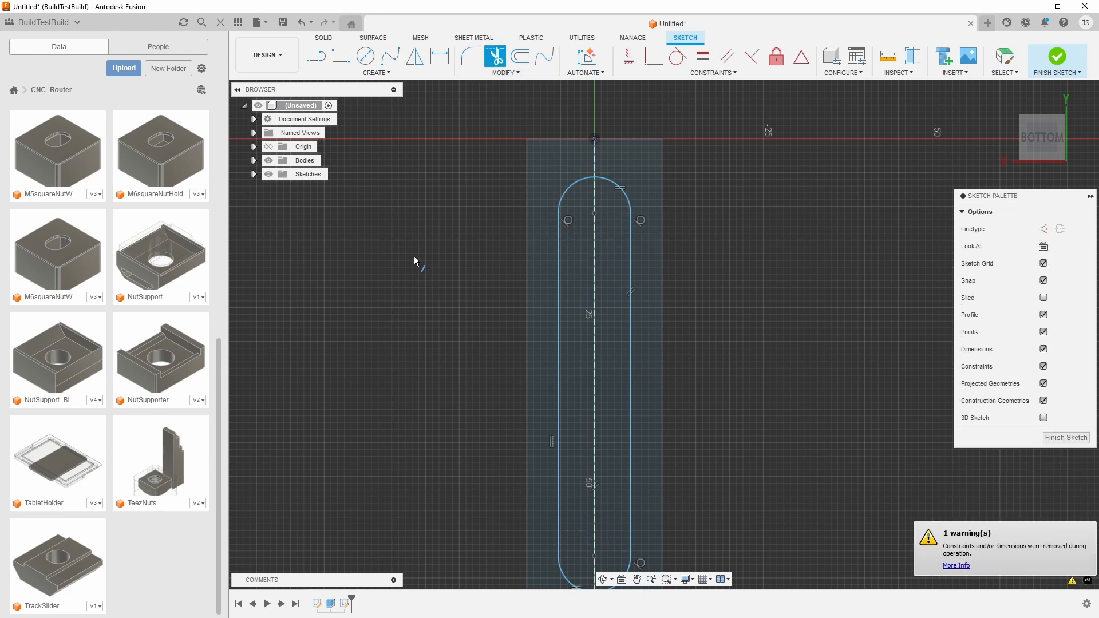
Draw a horizontal line across the face's width just beyond the slot's rounded end near the origin
left_click(316, 56)
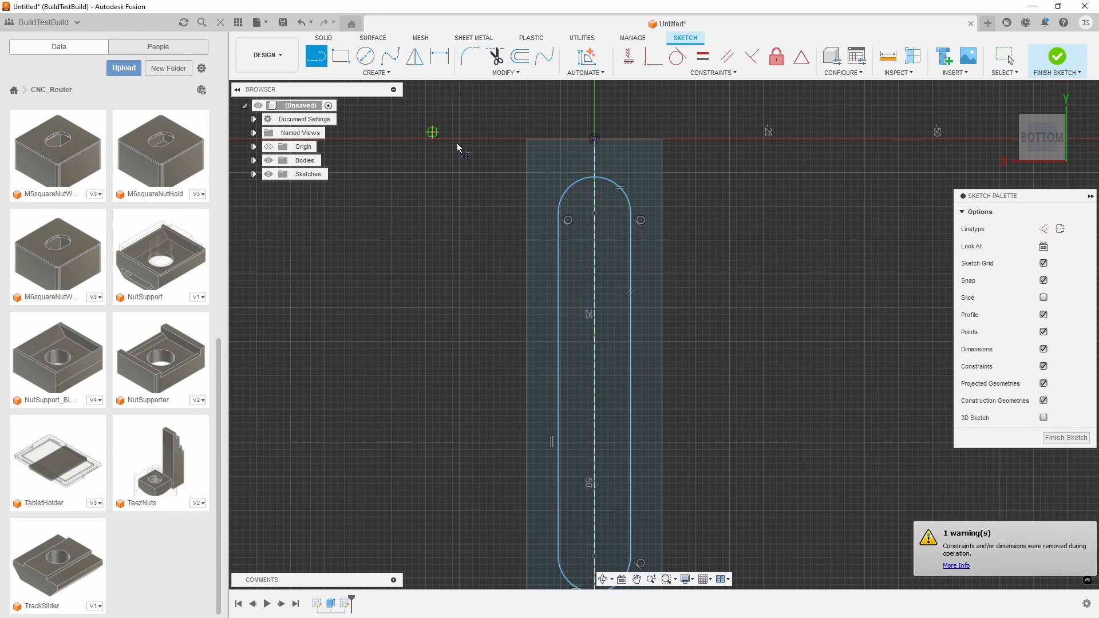
left_click(520, 172)
left_click(662, 173)
key("Escape")
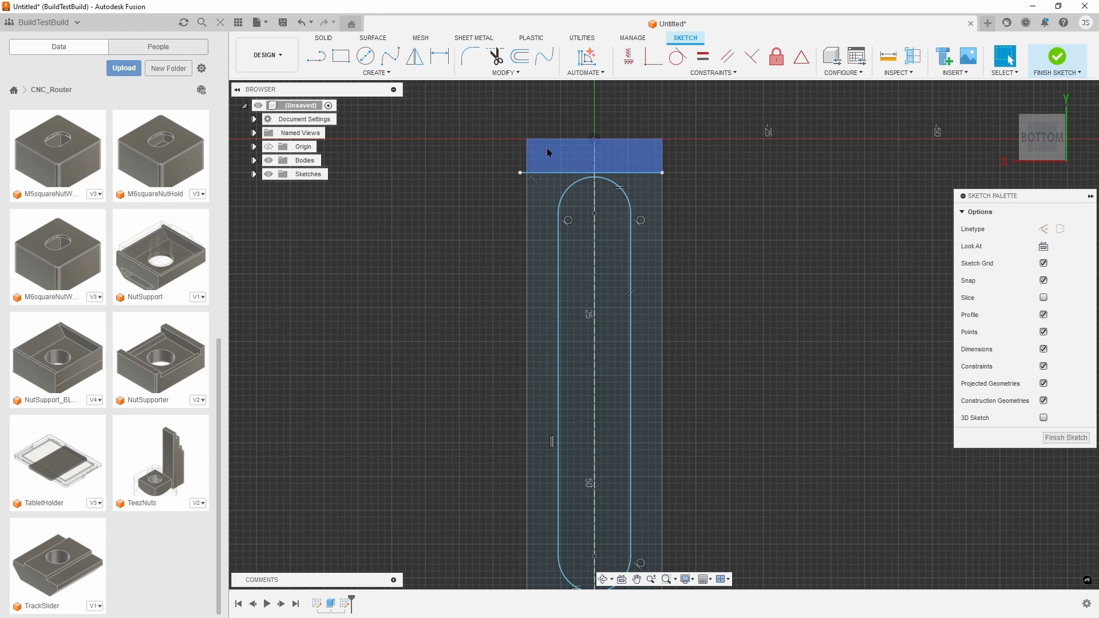
Apply coincident constraints to attach both endpoints of the horizontal line to the face's two long side edges
left_click(653, 66)
left_click(528, 180)
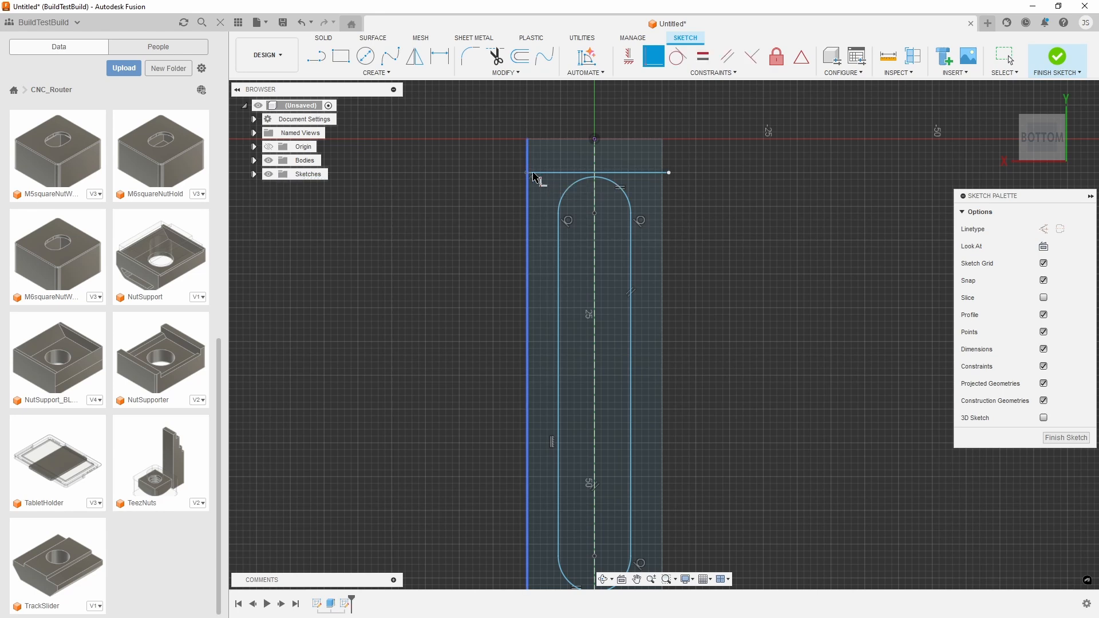
left_click(662, 173)
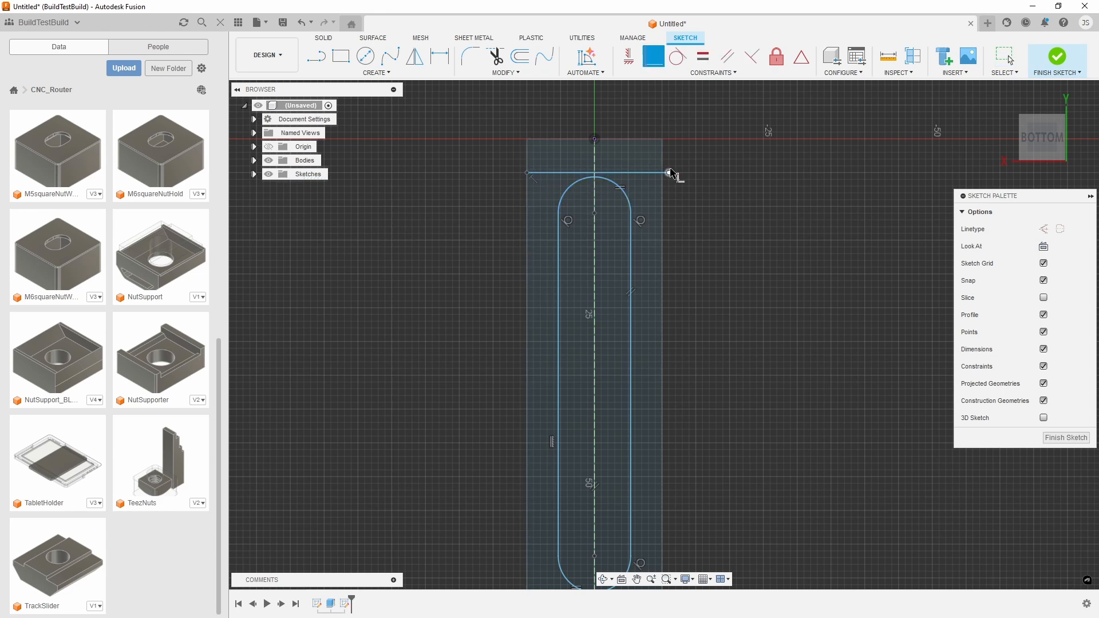
left_click(669, 172)
left_click(662, 182)
key("Escape")
Convert the horizontal line to construction geometry and make it tangent to the slot's end arc near the origin
left_click(649, 174)
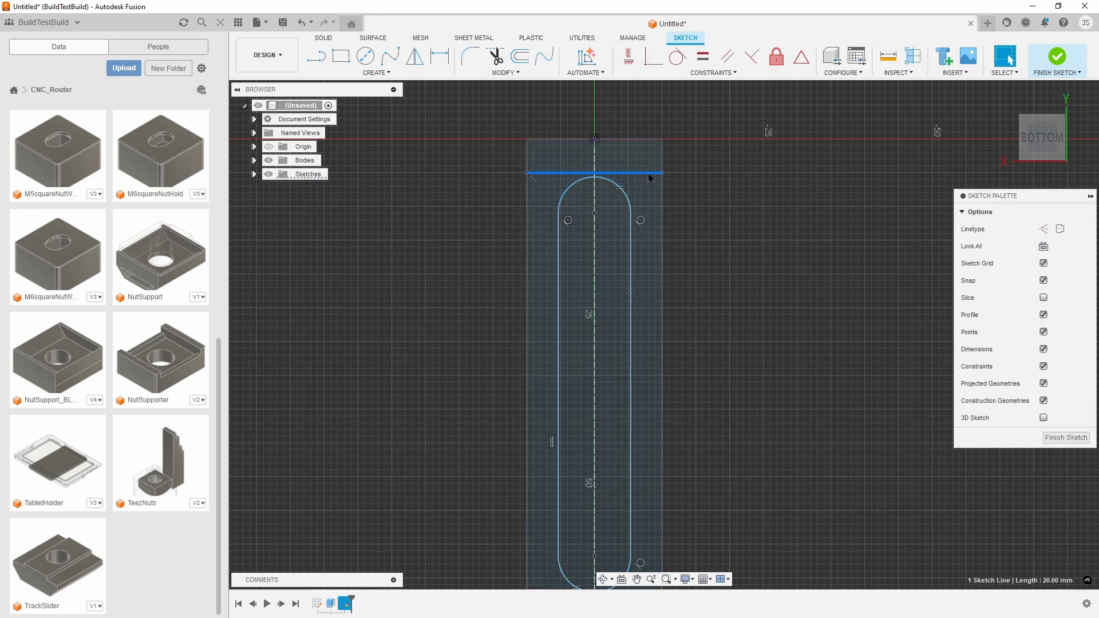
key("x")
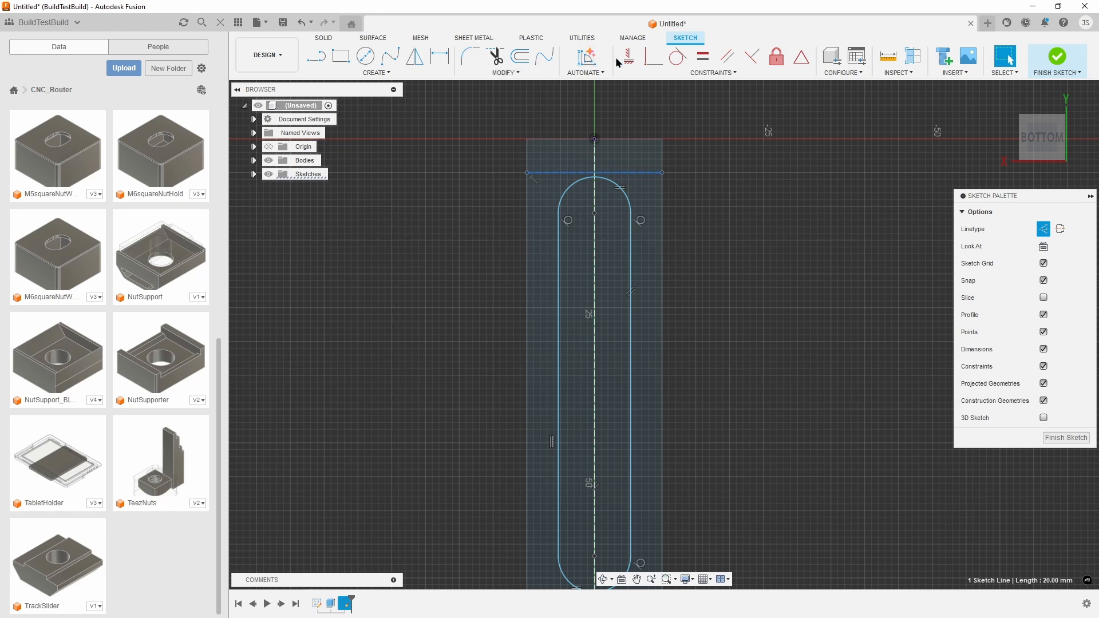
left_click(674, 58)
left_click(617, 181)
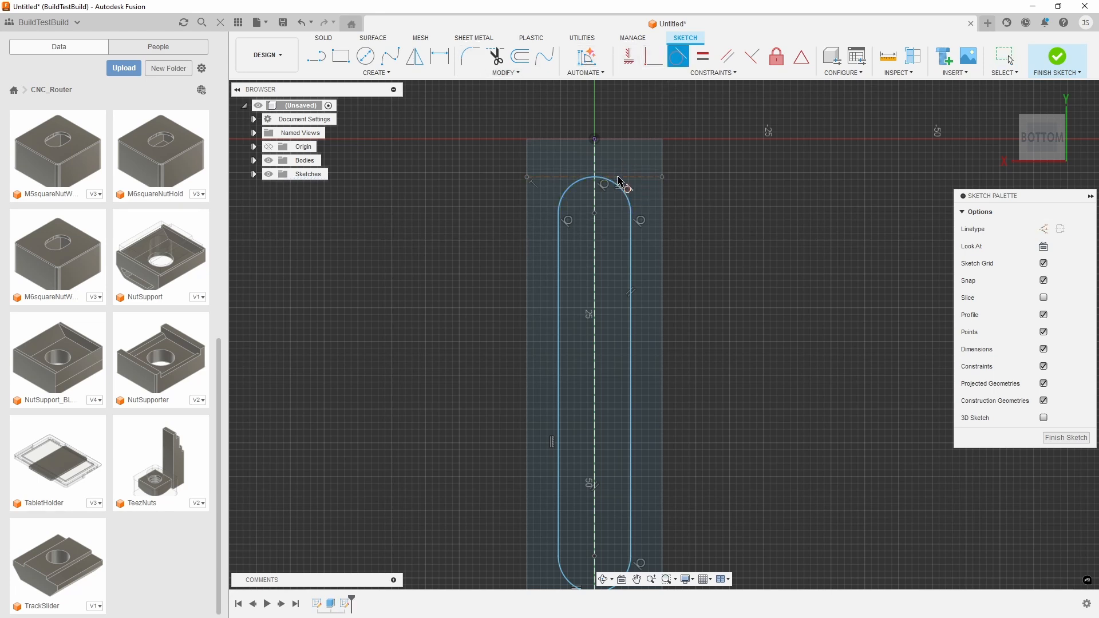
left_click(619, 177)
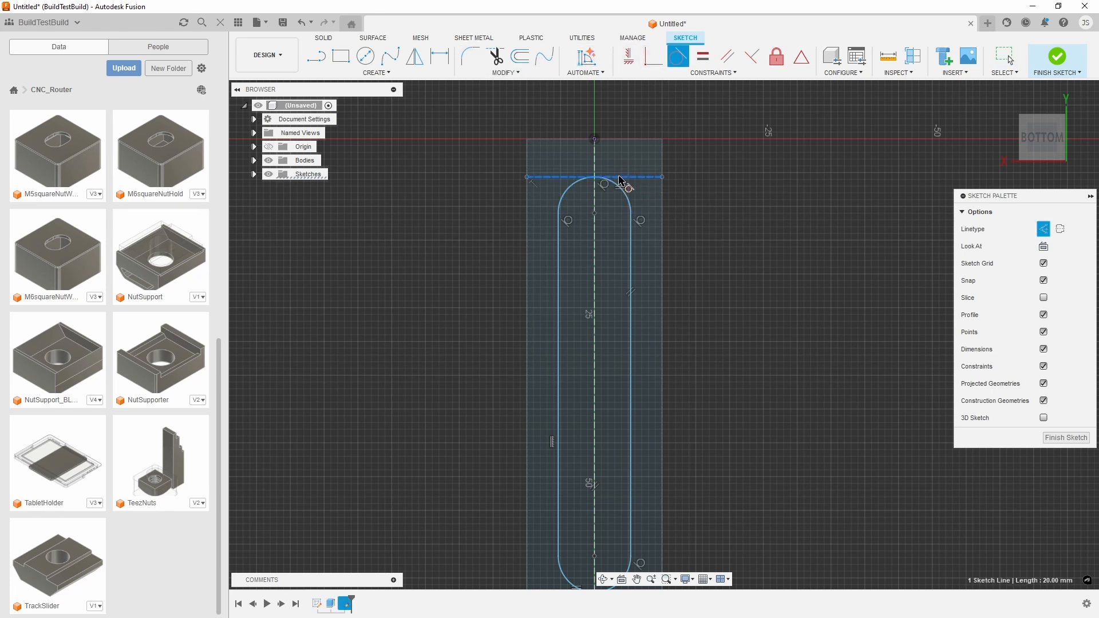
Dimension the distance between the face's edge at the origin and the construction line, using the parameter GrooveDistTooth
left_click(440, 56)
middle_click_drag(756, 269, 690, 266, "shift")
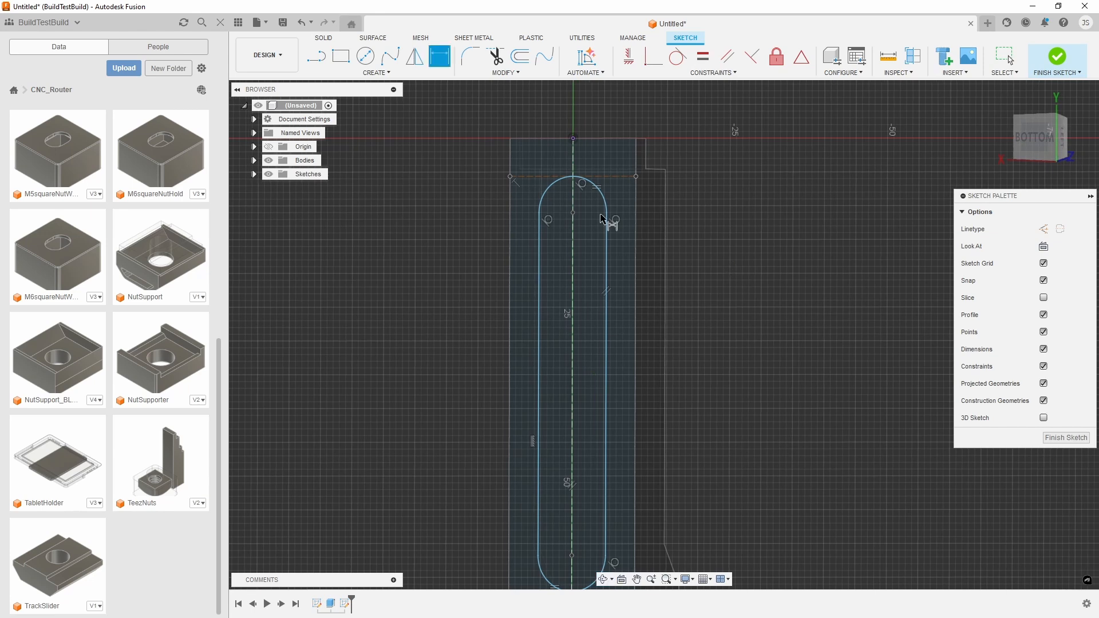
left_click(608, 177)
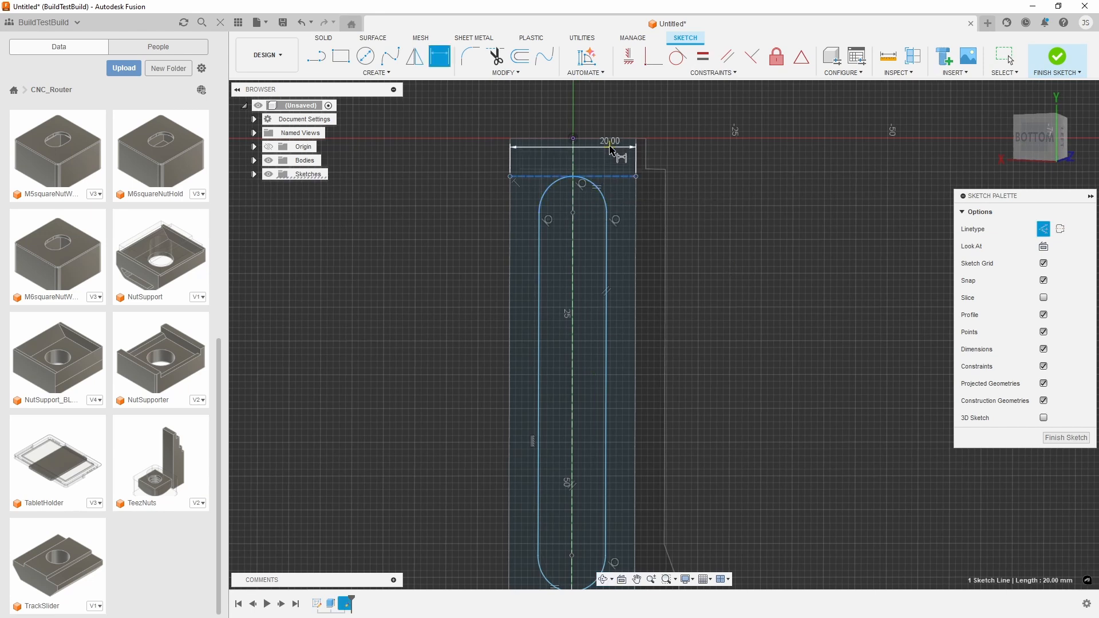
left_click(625, 139)
left_click(749, 166)
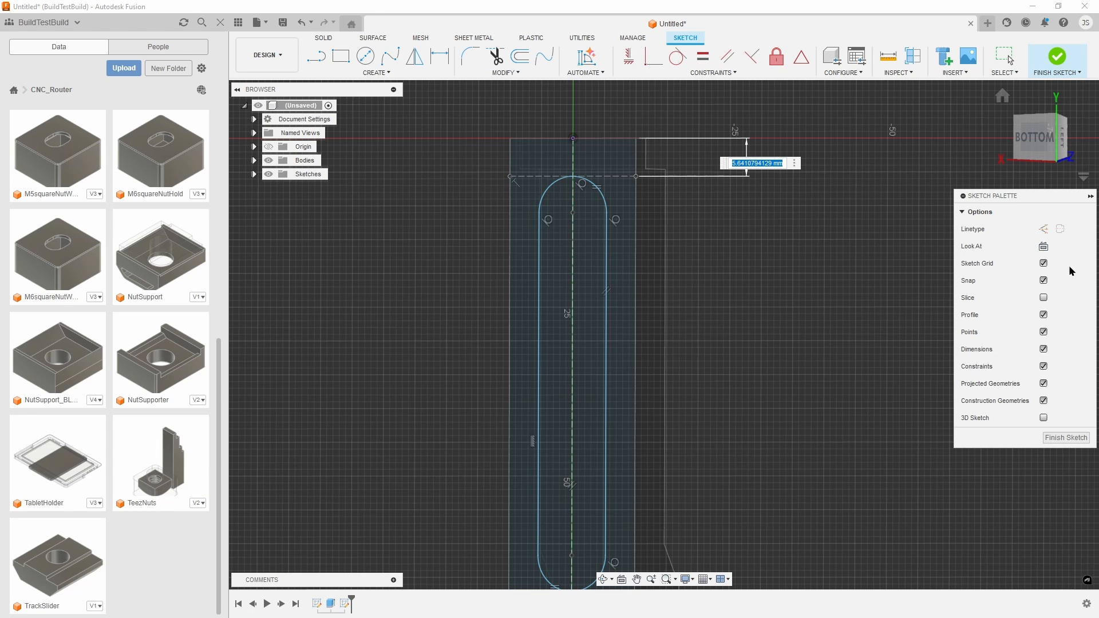
type("Go")
key("BackSpace")
type("roo")
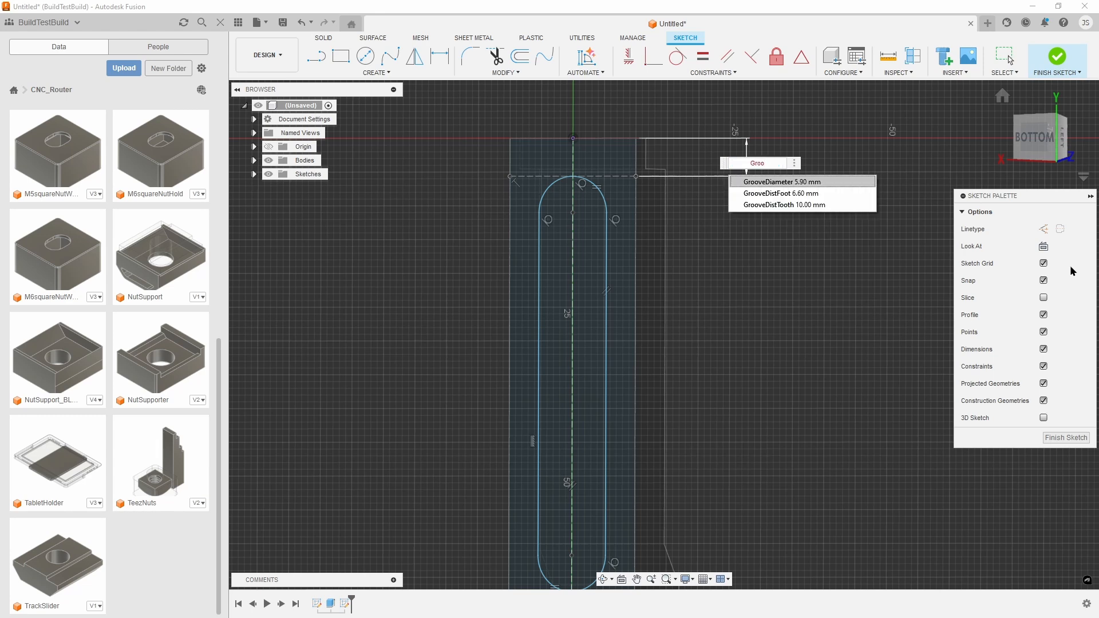
key("Down")
key("Down")
key("Return")
key("Return")
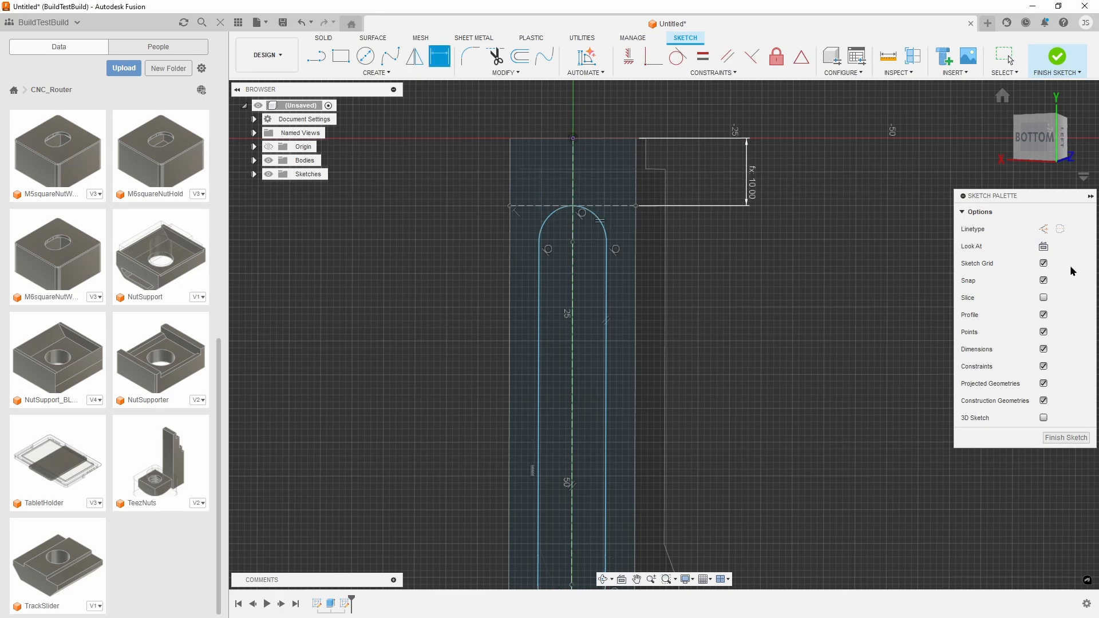
Move the center of the slot's foot-end arc along the centerline to about 56 mm from the origin
scroll(823, 488, "down", 2)
middle_click_drag(809, 473, 811, 332)
key("d")
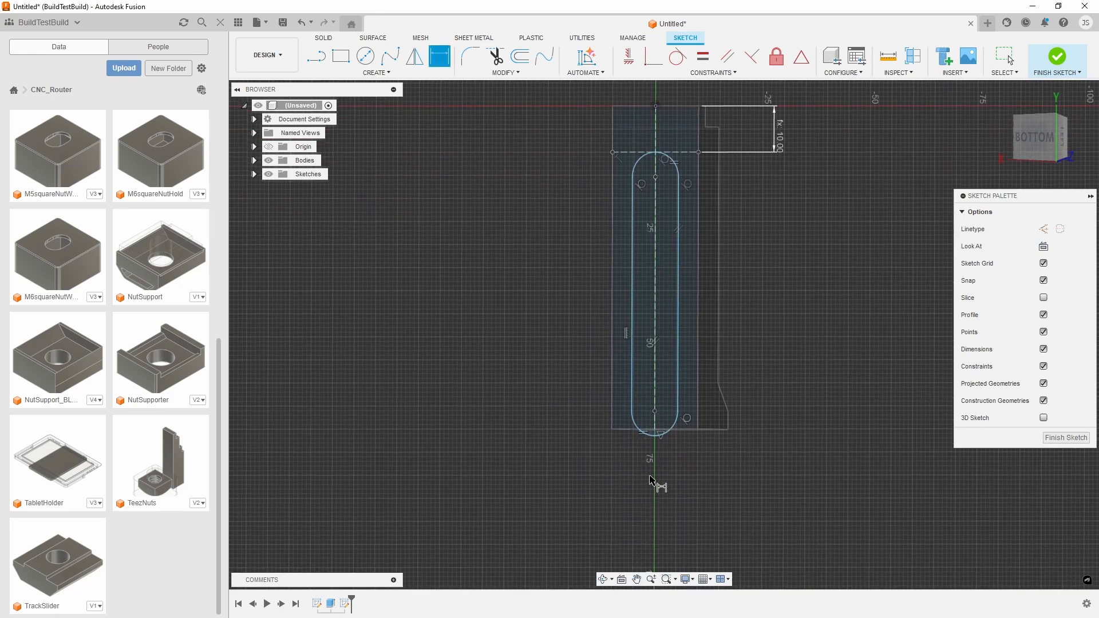
key("Escape")
left_click_drag(654, 414, 655, 374)
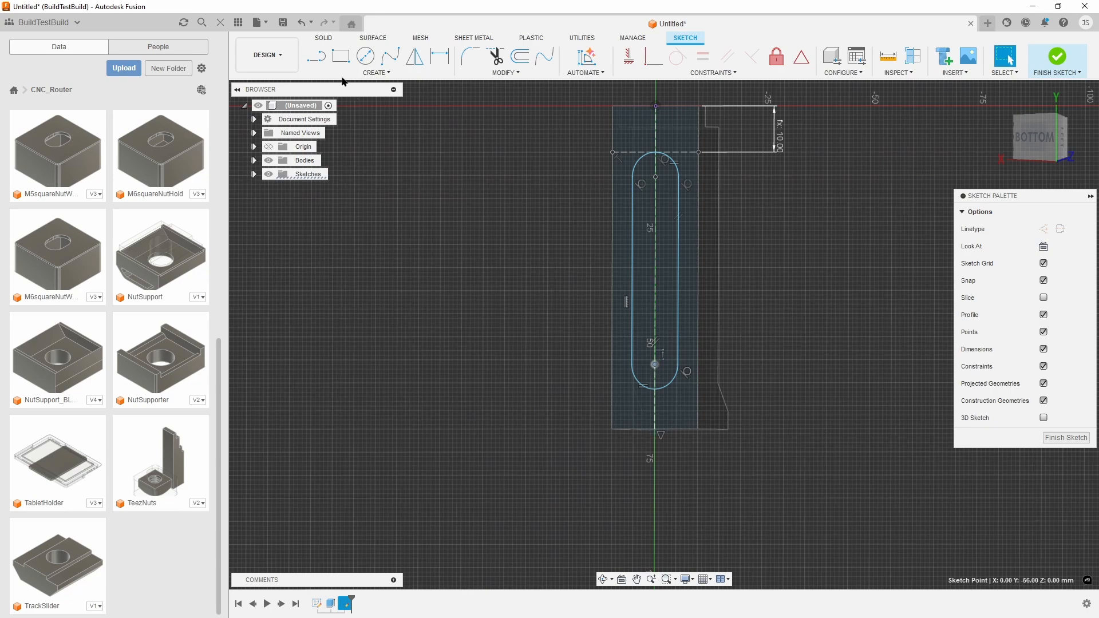
Draw a 20 mm horizontal line between the face's two side edges, at the slot's foot end
key("l")
scroll(601, 378, "up", 3)
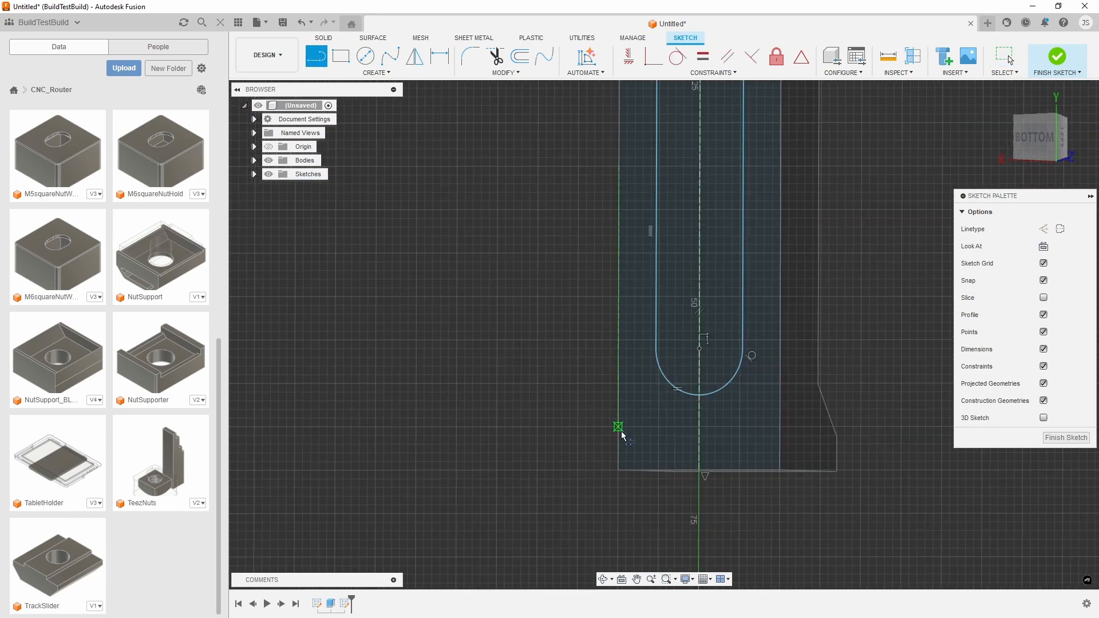
left_click(618, 393)
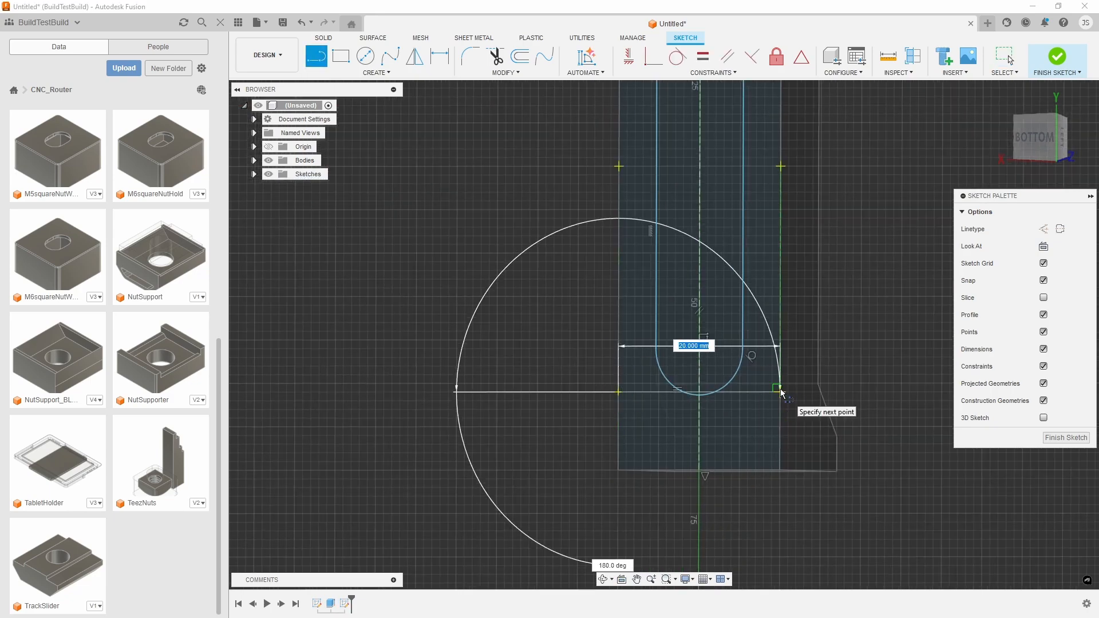
double_click(780, 392)
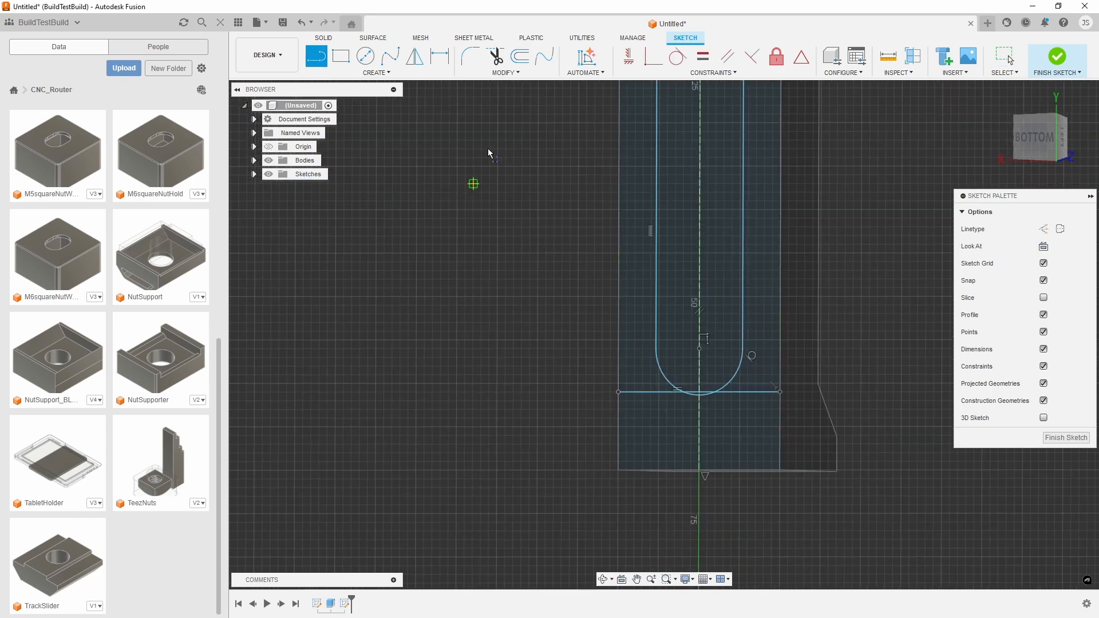
Make the foot-end horizontal line tangent to the slot's arc and convert it to construction geometry
left_click(678, 56)
left_click(712, 392)
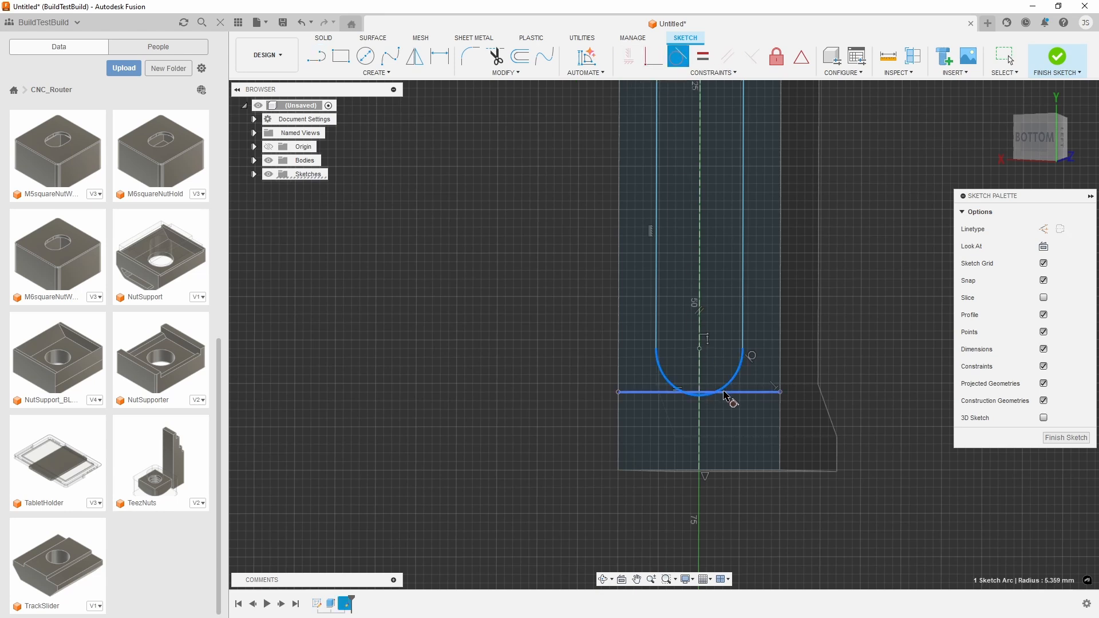
left_click(724, 393)
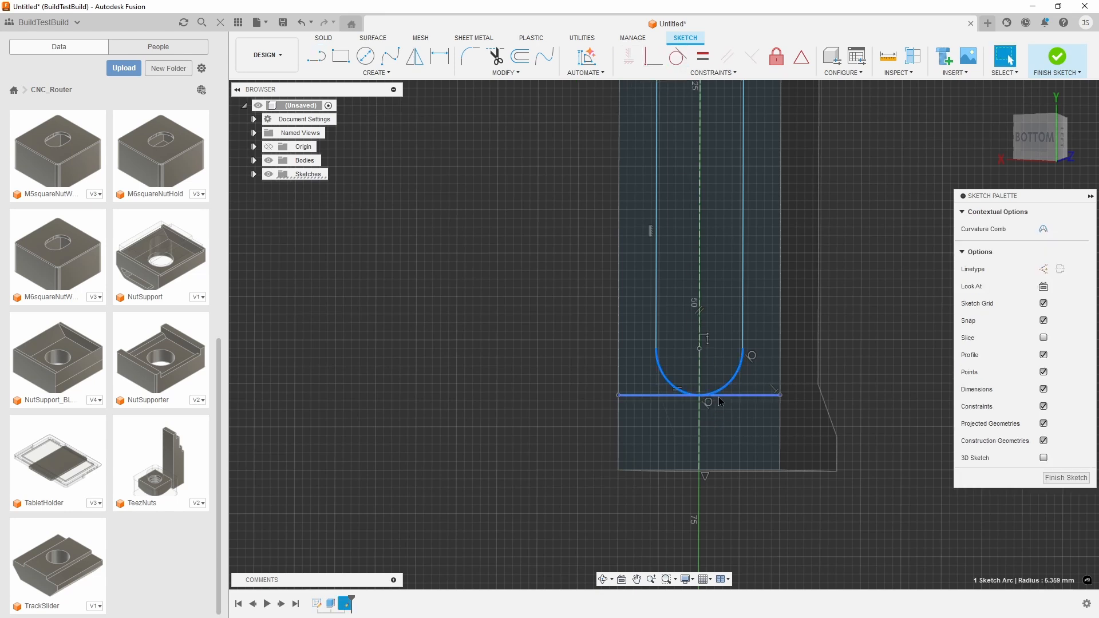
left_click(721, 396)
key("x")
left_click(466, 188)
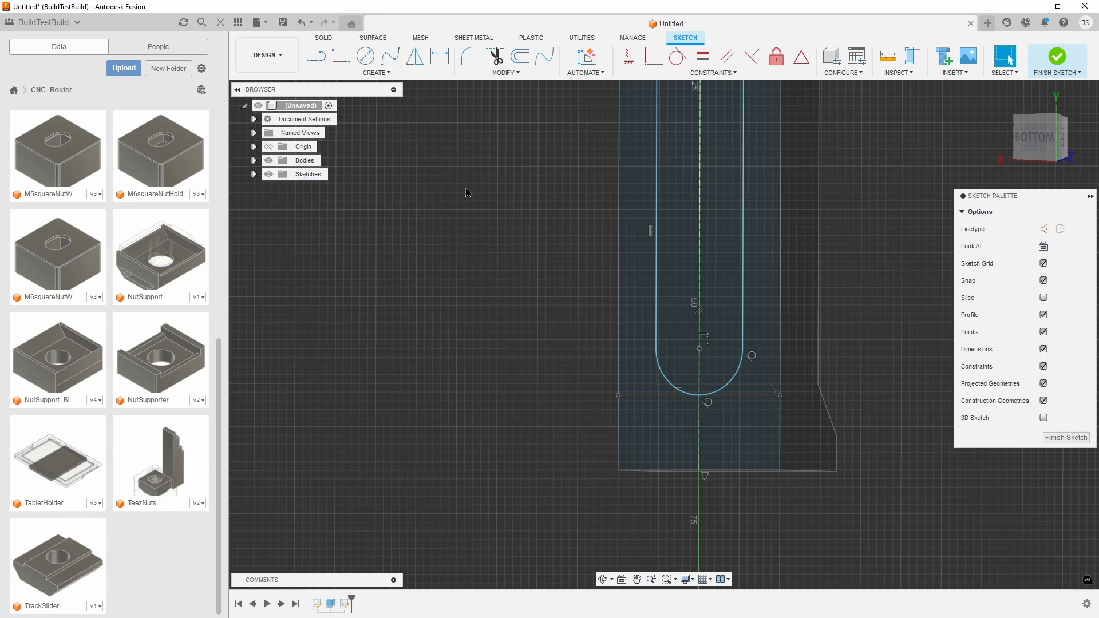
Dimension the distance from the foot-end construction line to the face's foot edge, using the parameter GrooveDistFoot
left_click(439, 65)
left_click(768, 395)
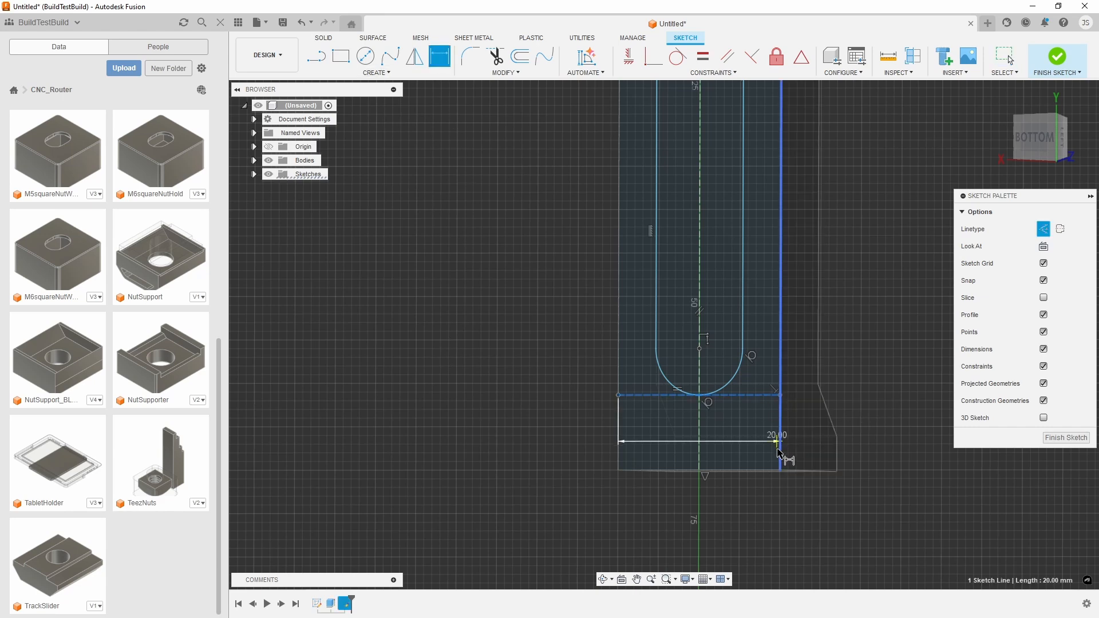
left_click(779, 470)
left_click(888, 462)
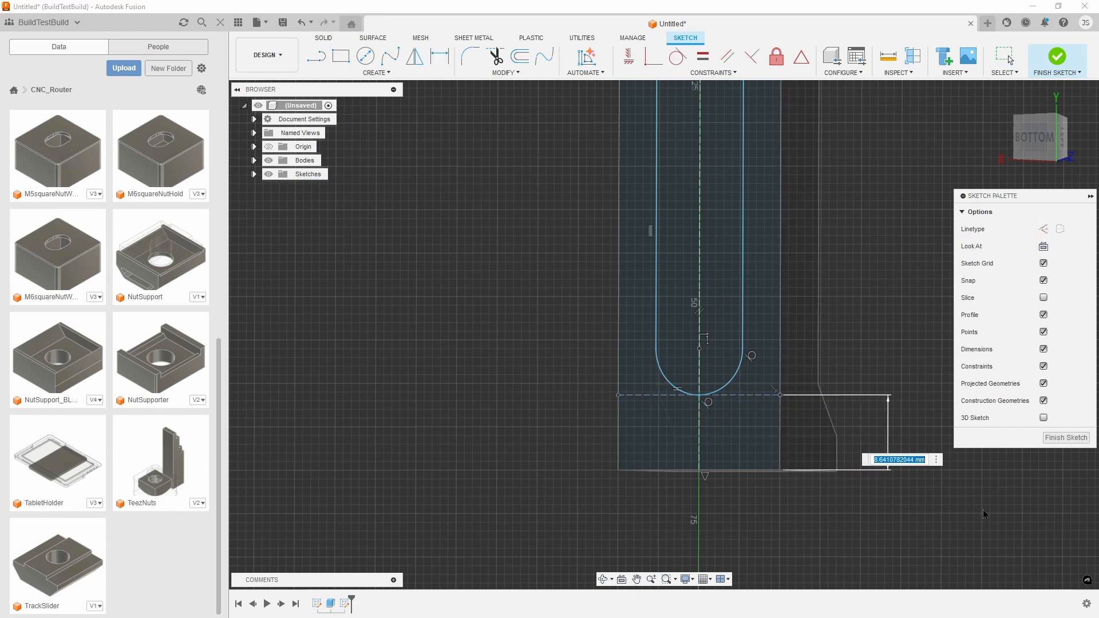
type("Gro")
key("Down")
key("Return")
key("Return")
Dimension the radius of the slot's foot-end arc with the parameter GrooveDiameter
scroll(887, 513, "down", 1)
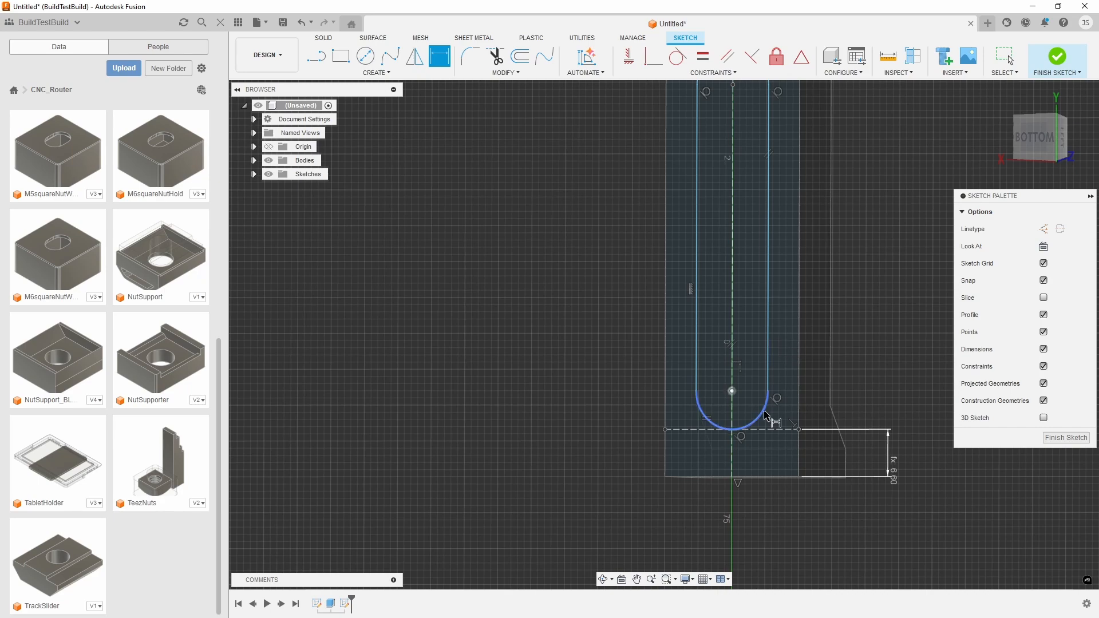
left_click(766, 415)
left_click(891, 416)
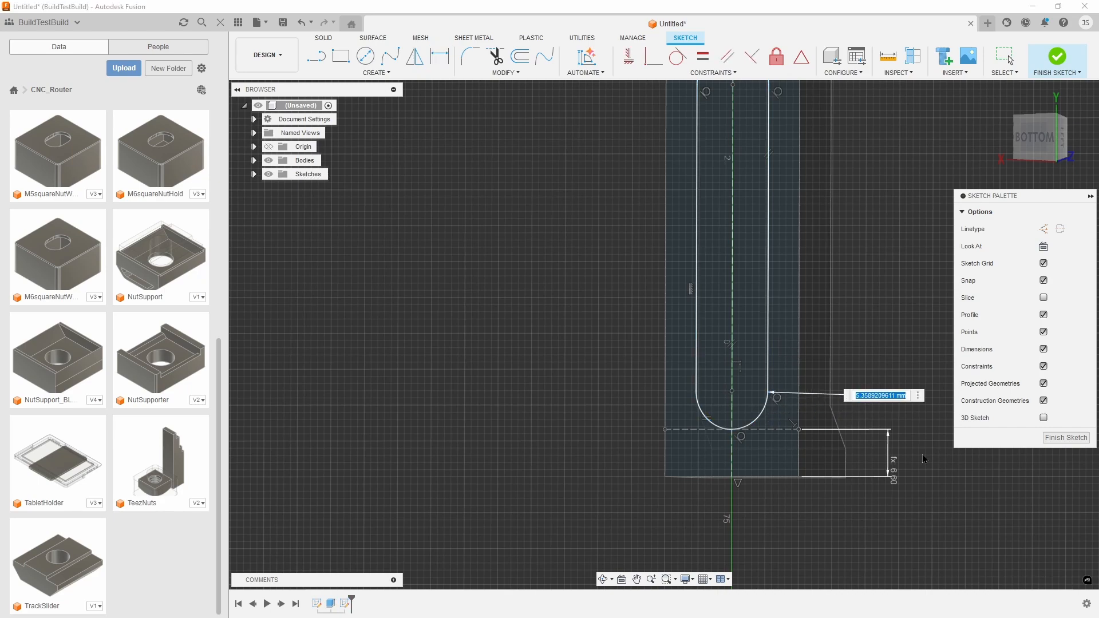
type("Groo")
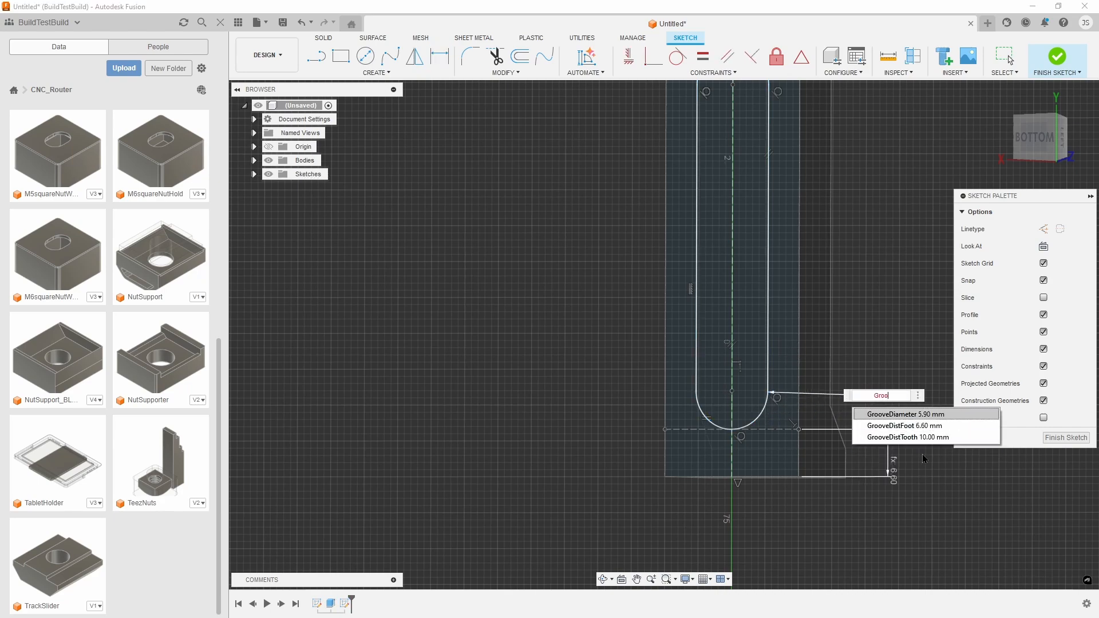
key("Return")
scroll(881, 412, "down", 3)
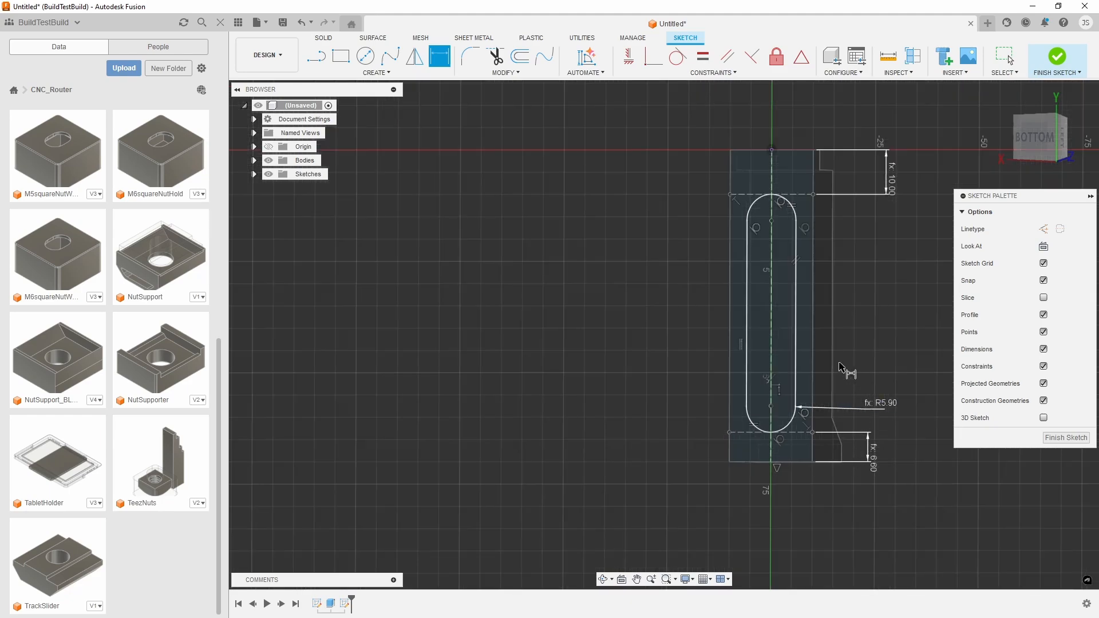
Finish the groove sketch and extrude-cut the slot profile through the whole body with the extent set to All
left_click(1042, 438)
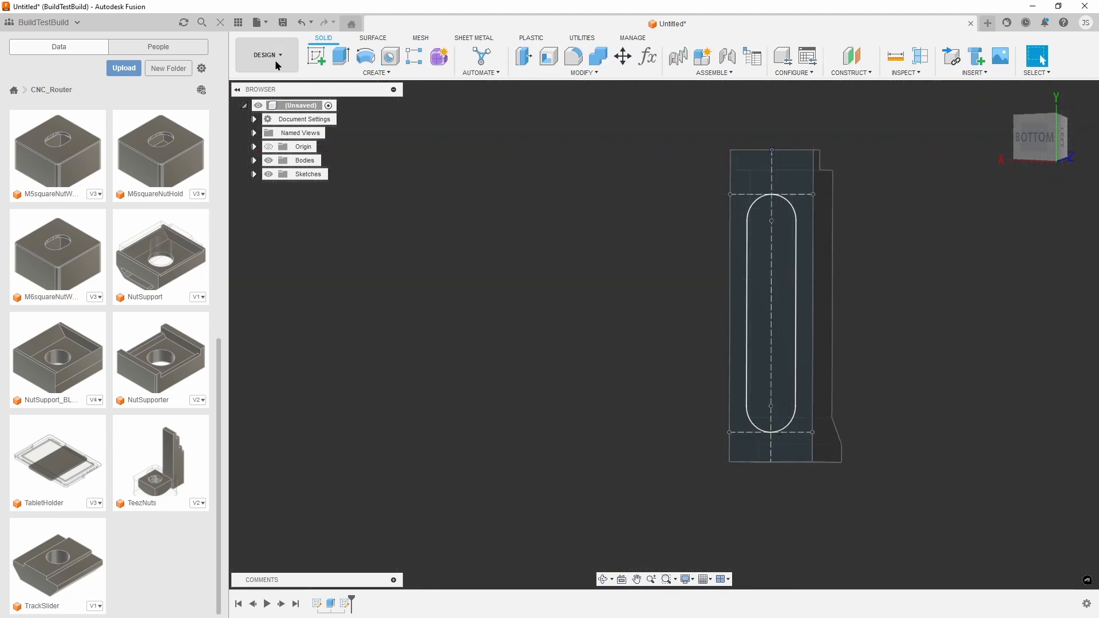
left_click(341, 56)
left_click(787, 289)
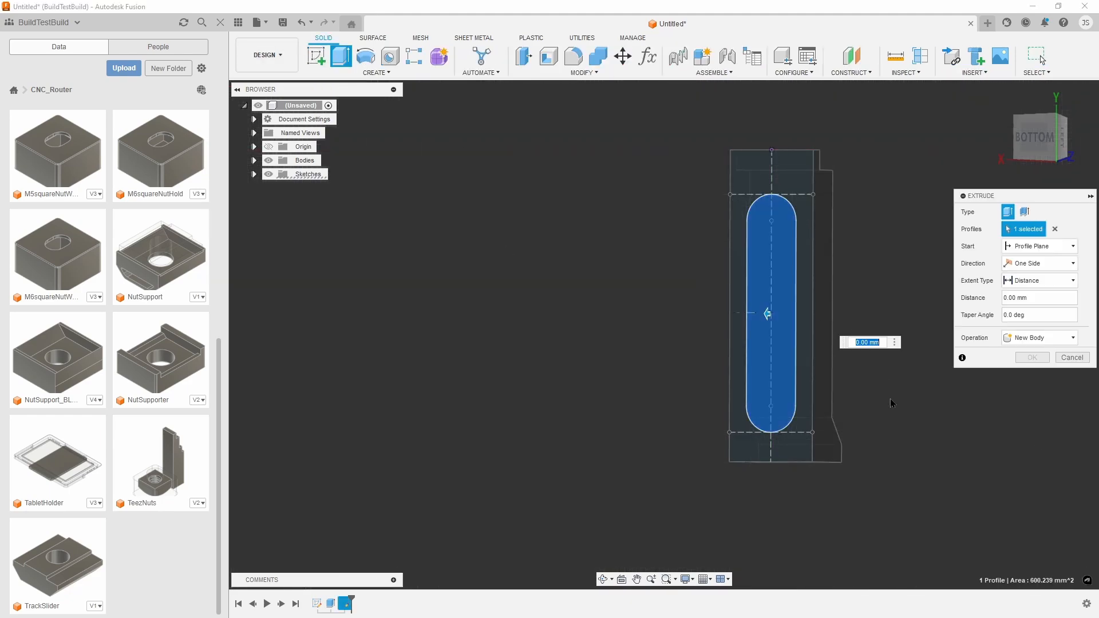
left_click_drag(736, 309, 846, 315)
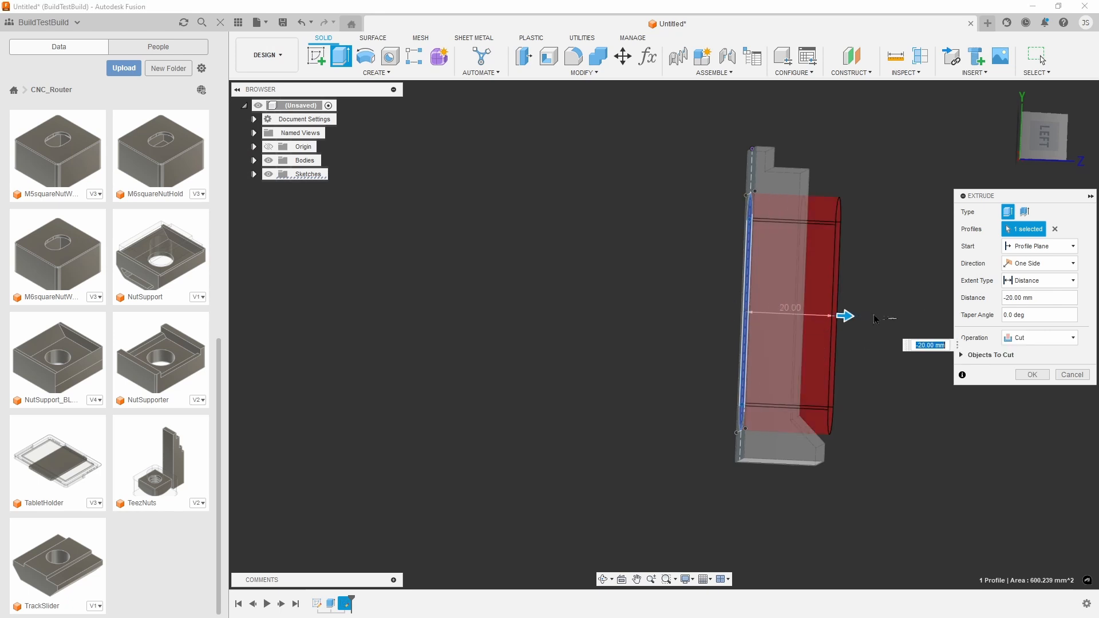
left_click(1041, 280)
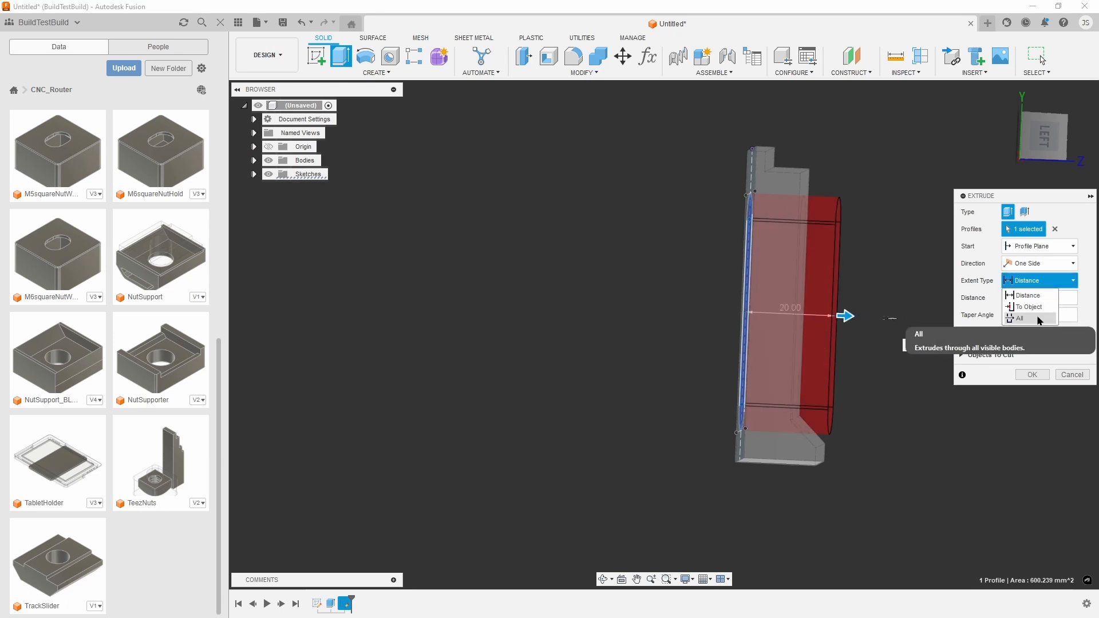
left_click(1025, 317)
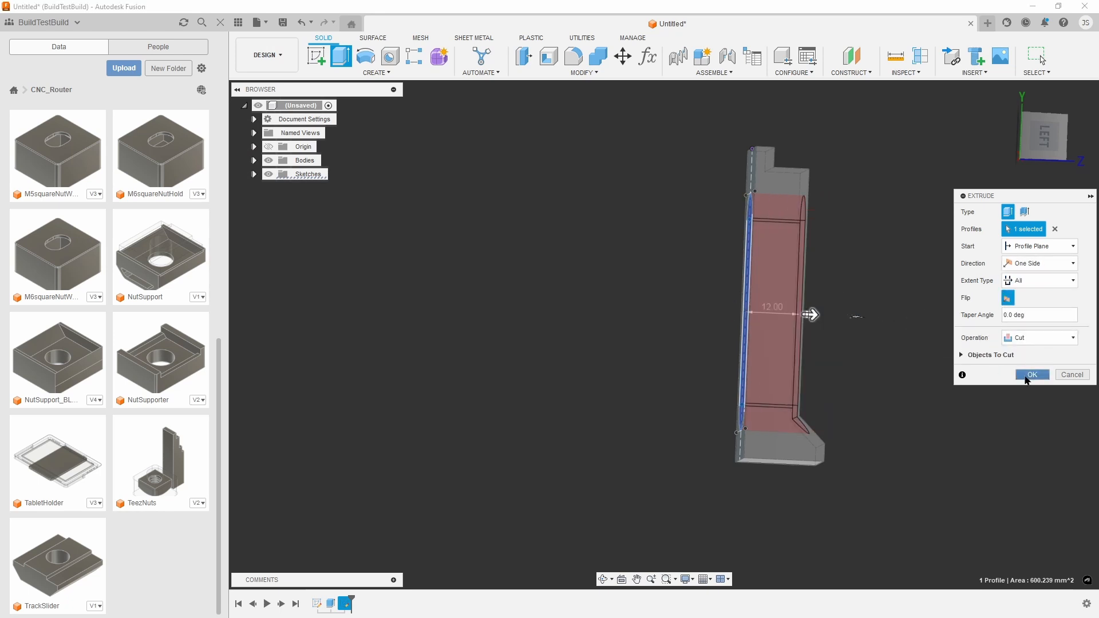
left_click(1028, 376)
Start a constant-radius fillet and select the six short corner edges at the foot and tooth ends of the body
middle_click_drag(1028, 376, 817, 350, "shift")
middle_click_drag(830, 350, 551, 331, "shift")
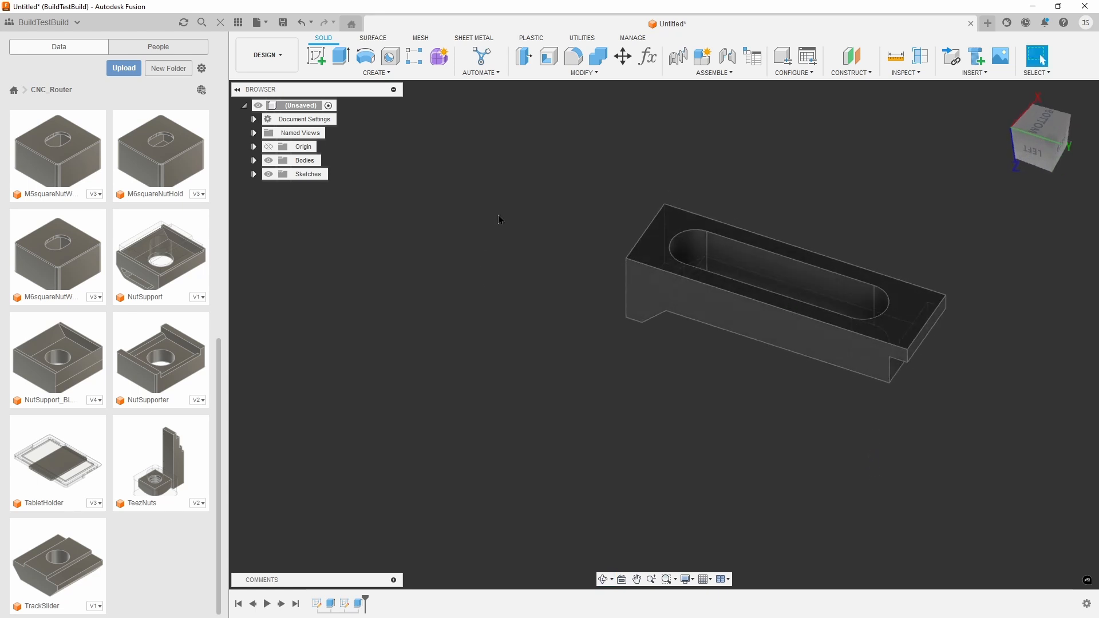
middle_click_drag(499, 216, 499, 215, "shift")
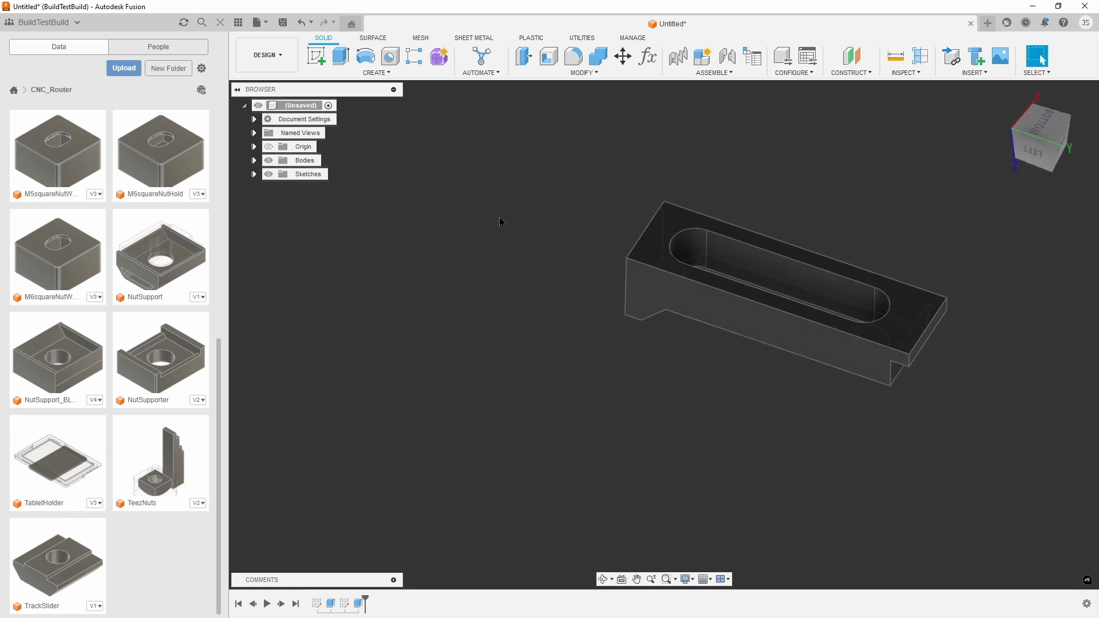
middle_click_drag(874, 290, 873, 294, "shift")
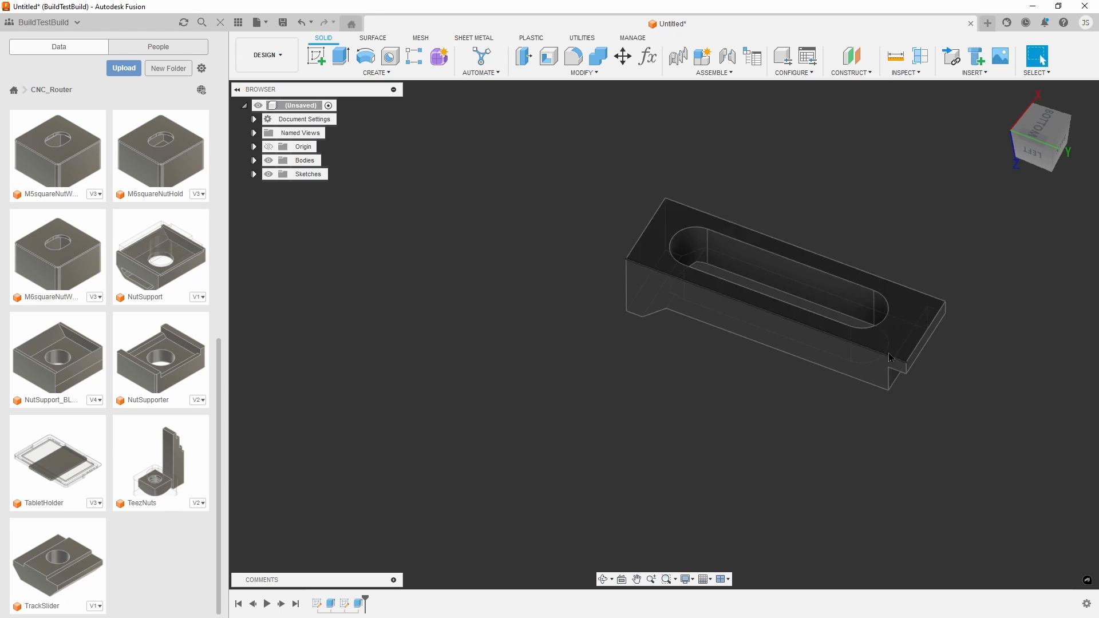
left_click(584, 73)
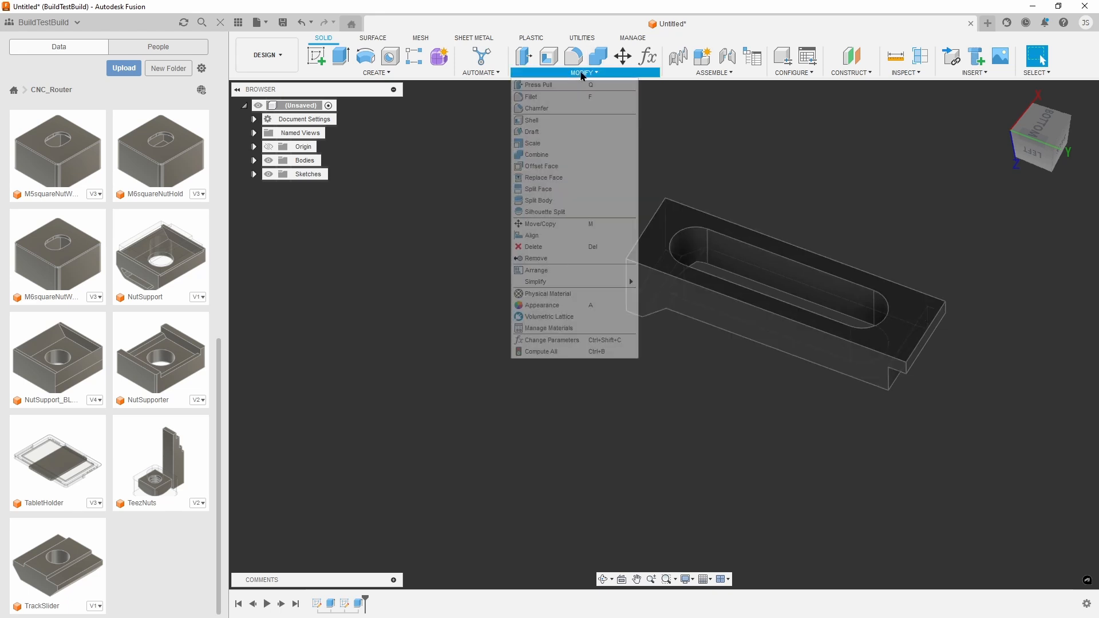
left_click(532, 97)
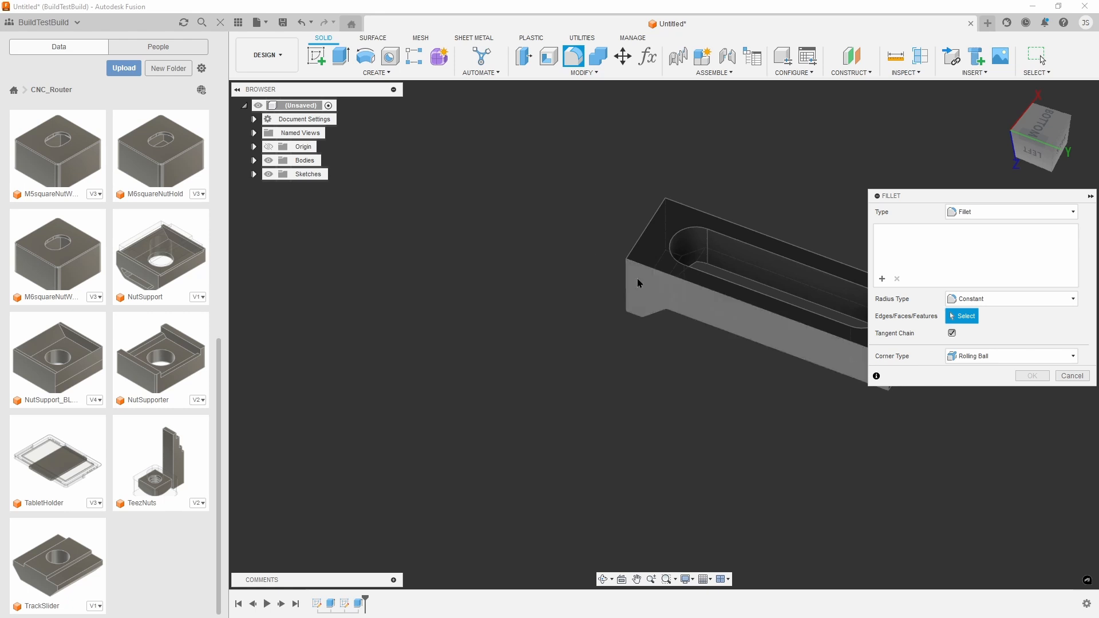
left_click(635, 274)
middle_click_drag(635, 274, 651, 218, "shift")
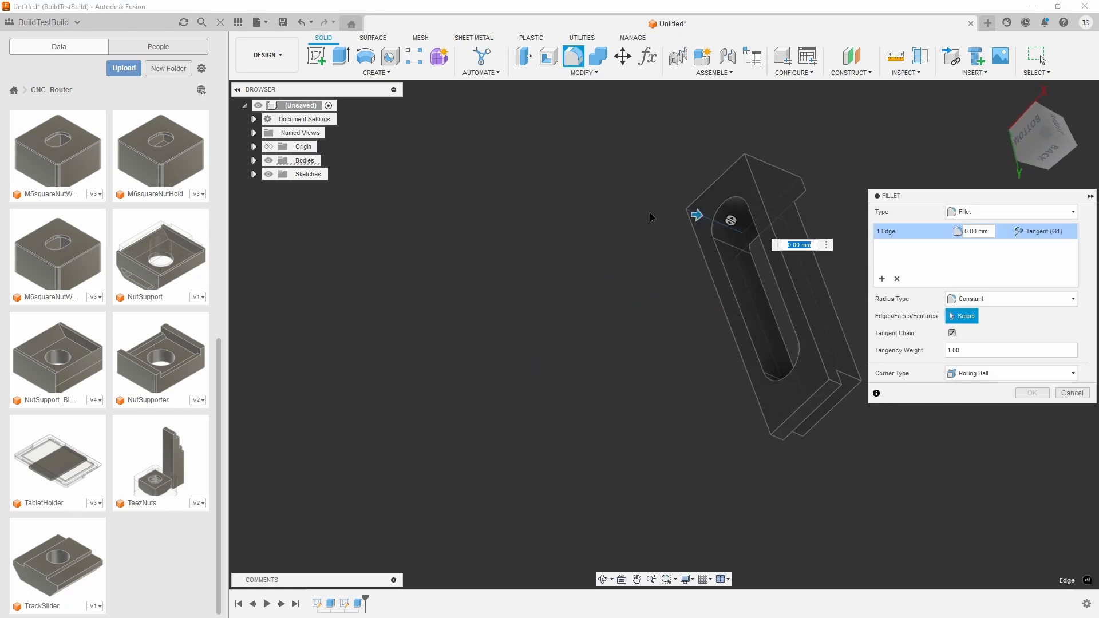
left_click(777, 169)
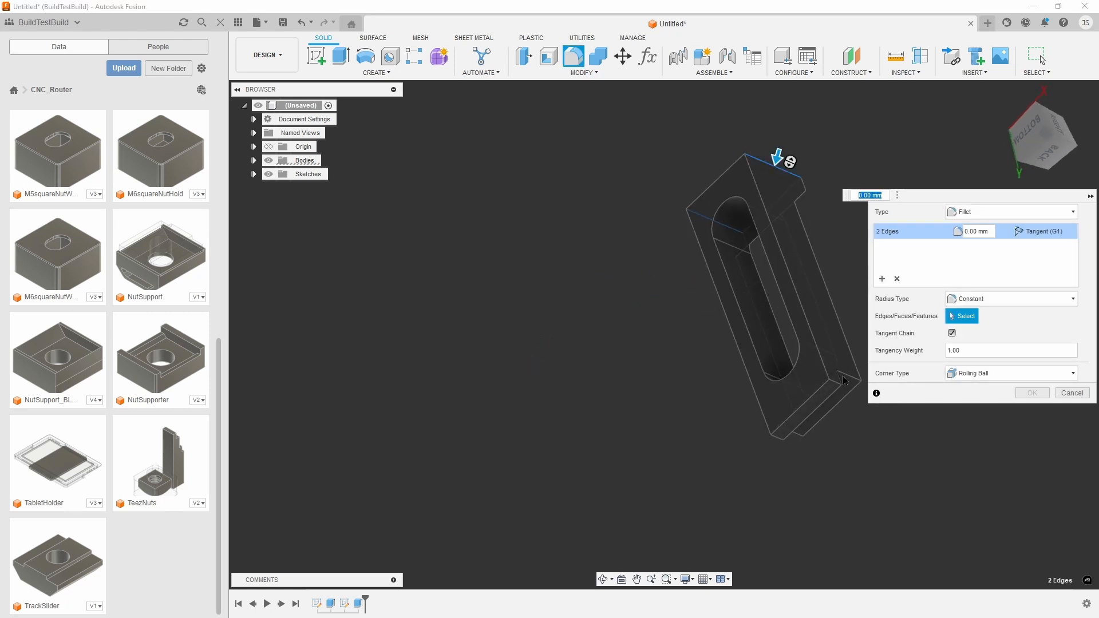
left_click(798, 436)
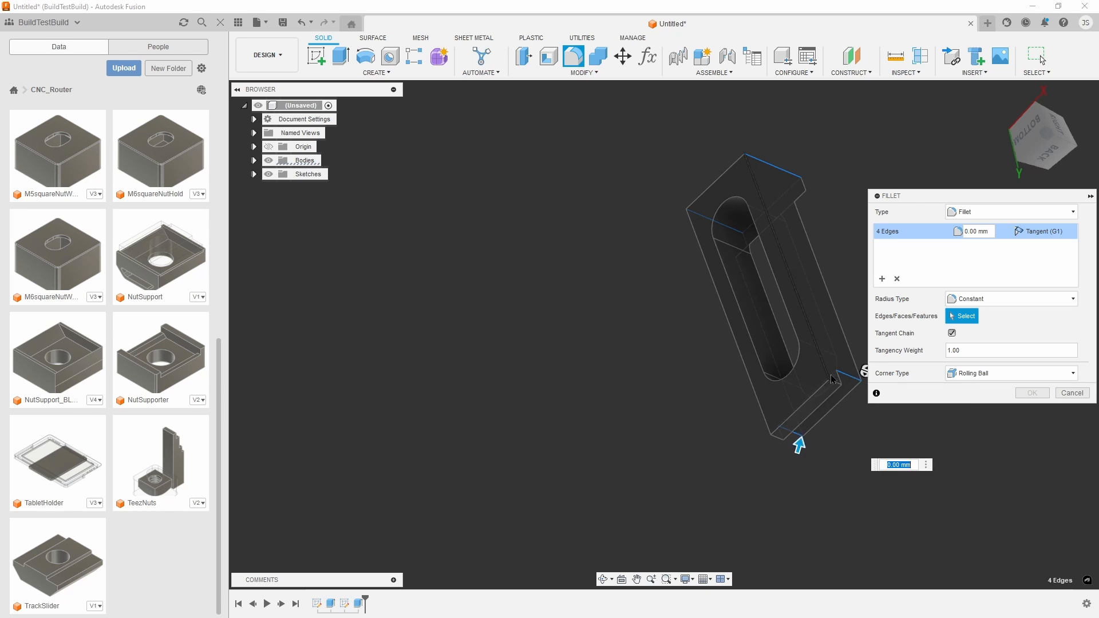
left_click(836, 382)
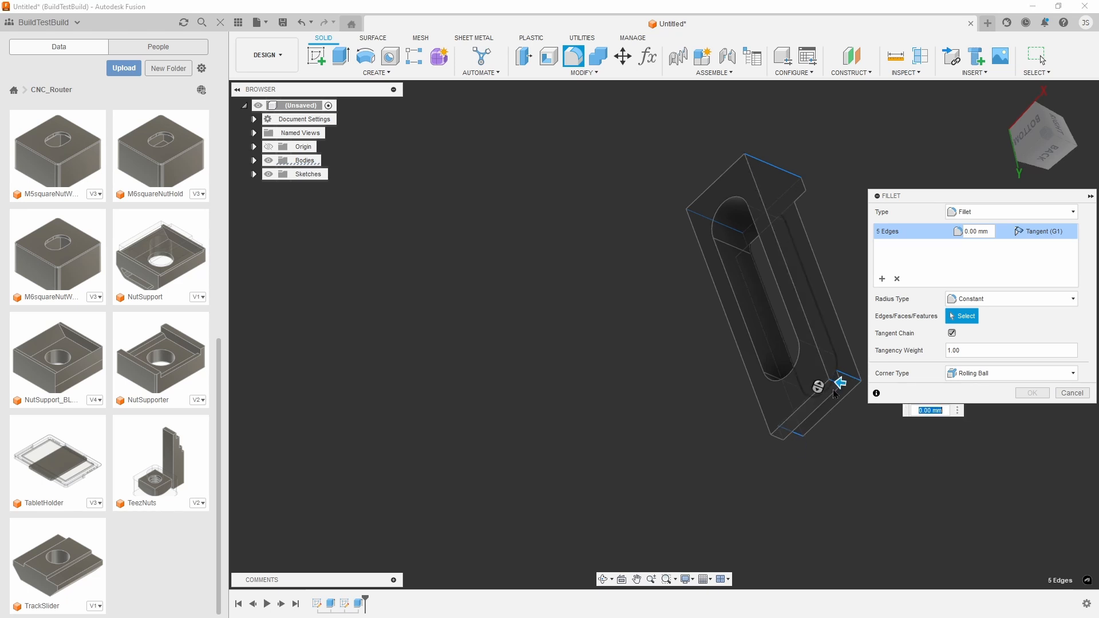
middle_click_drag(824, 385, 797, 397, "shift")
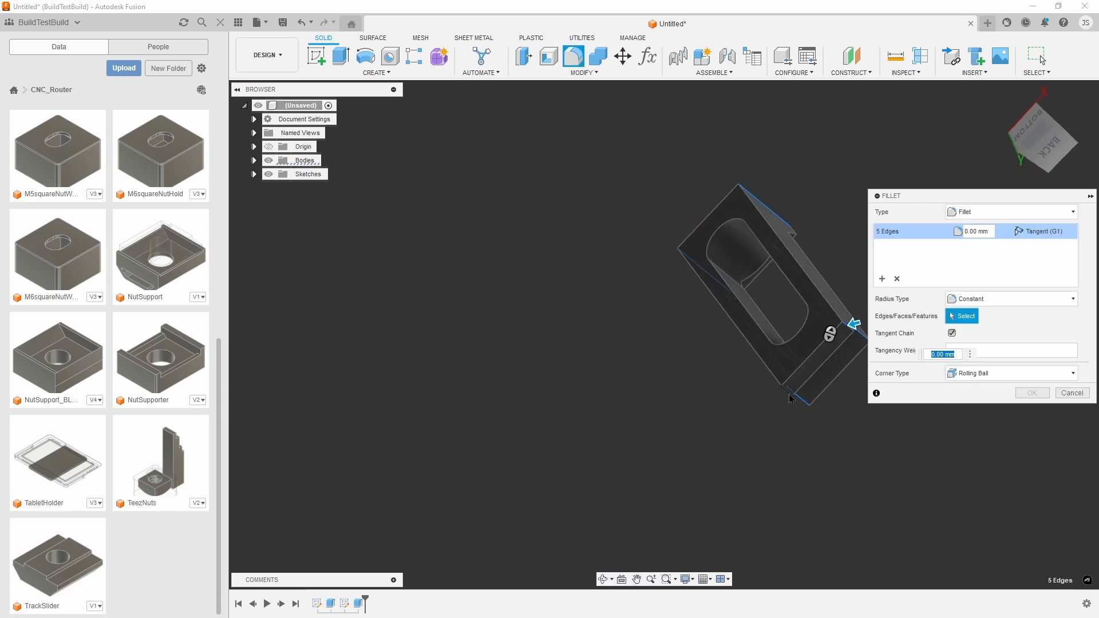
left_click(790, 400)
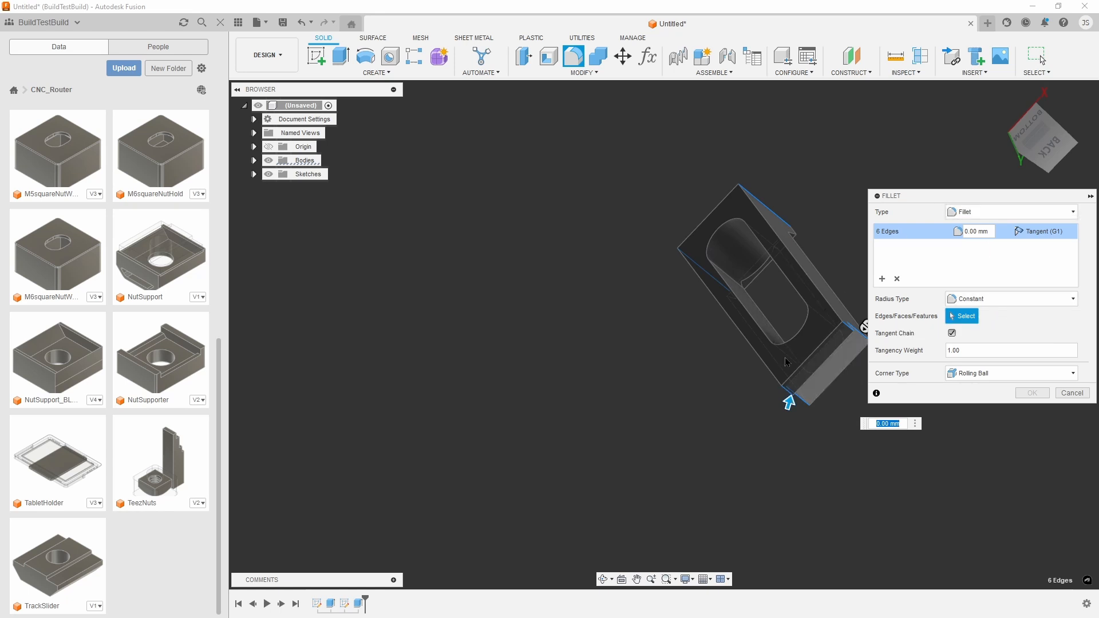
Set the fillet radius to the parameter CornerRadius and apply it to the selected corner edges
middle_click_drag(785, 358, 847, 350, "shift")
middle_click_drag(840, 268, 824, 287, "shift")
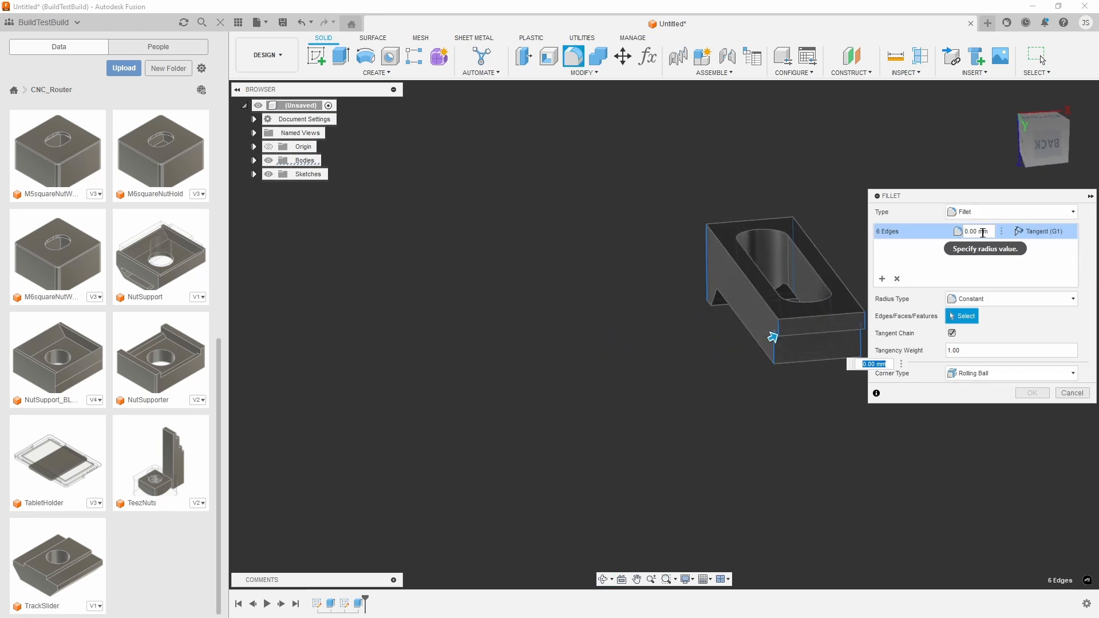
left_click(985, 233)
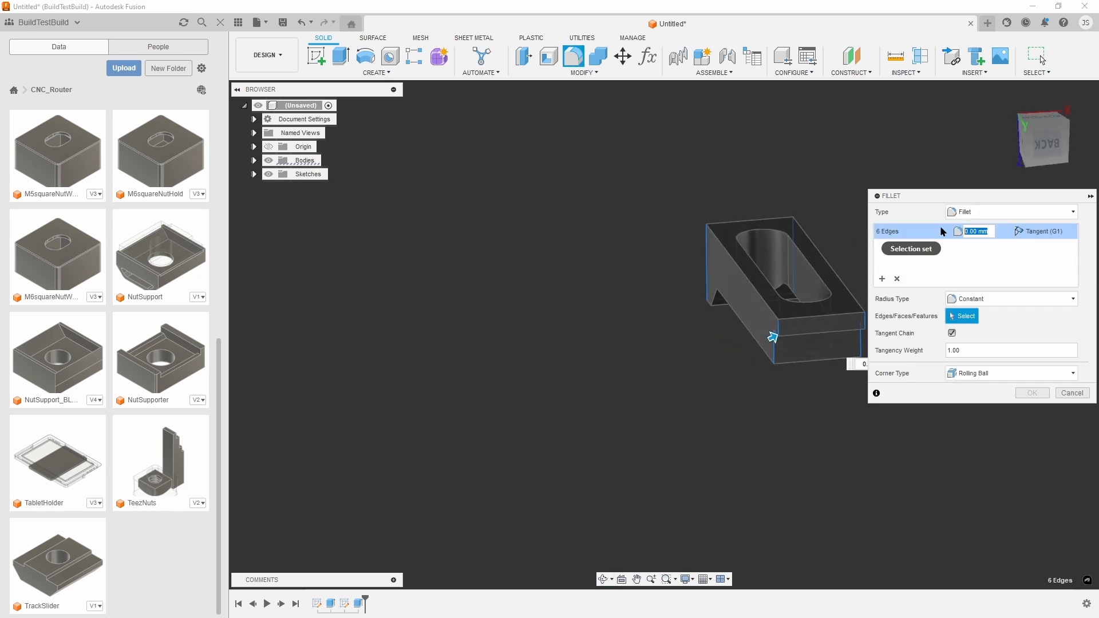
type("Co")
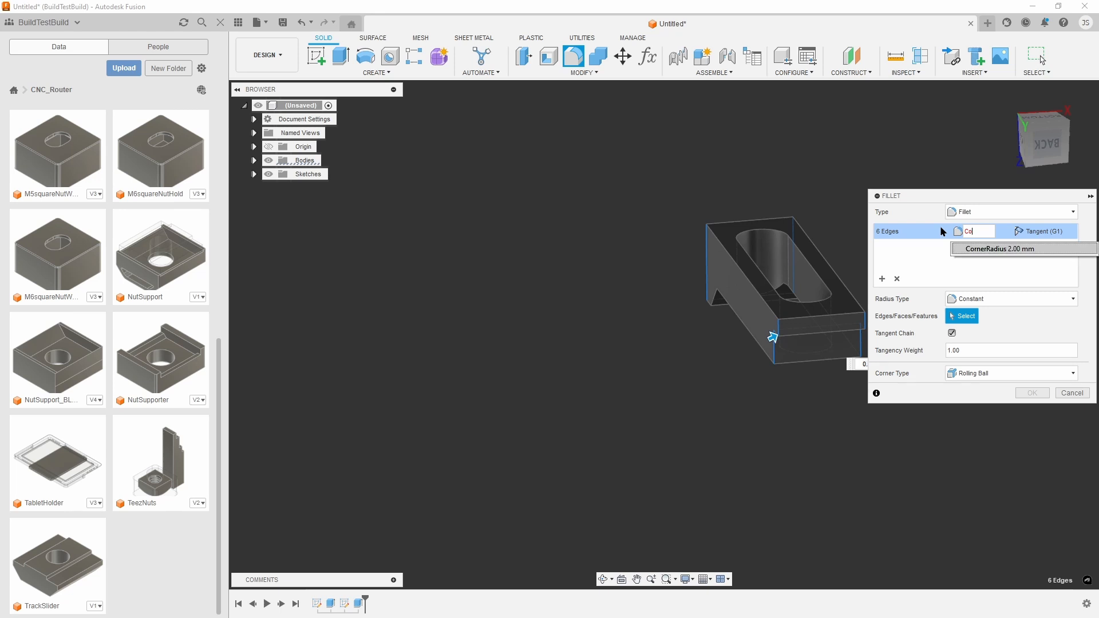
key("Return")
key("Return")
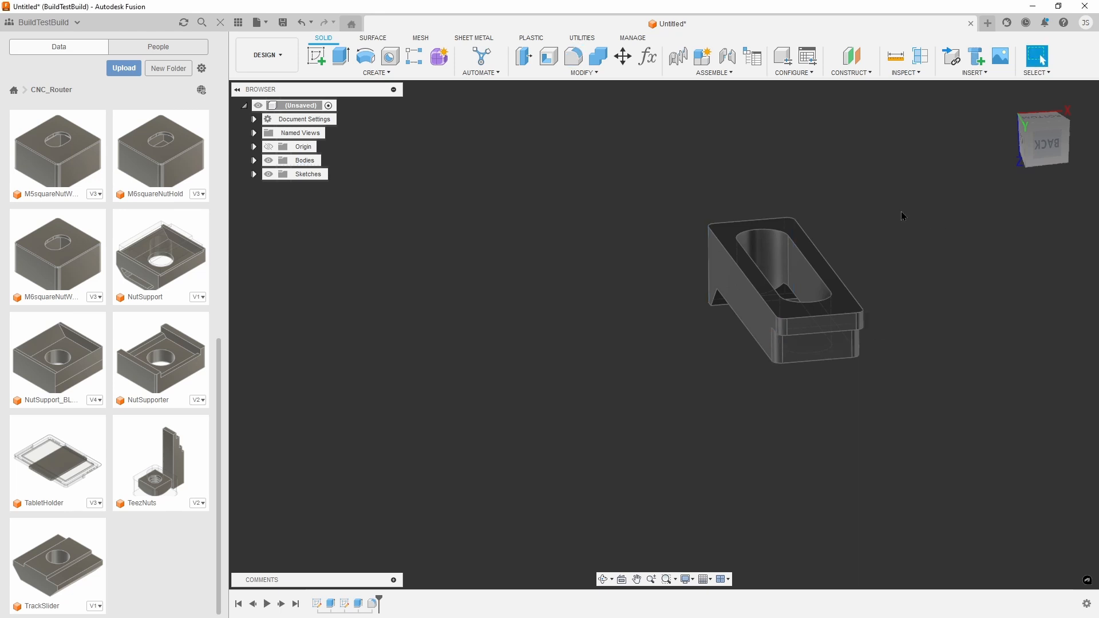
Edit the groove sketch so the slot's arc radius is GrooveDiameter/2, and finish the sketch
middle_click_drag(902, 211, 956, 358, "shift")
middle_click_drag(882, 403, 865, 424, "shift")
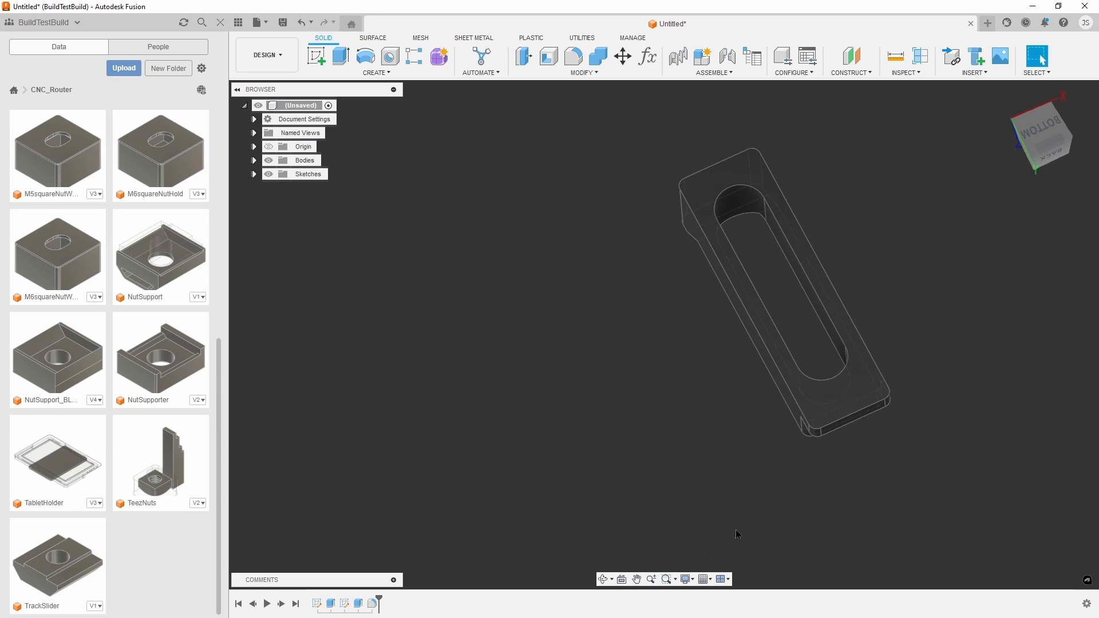
double_click(345, 604)
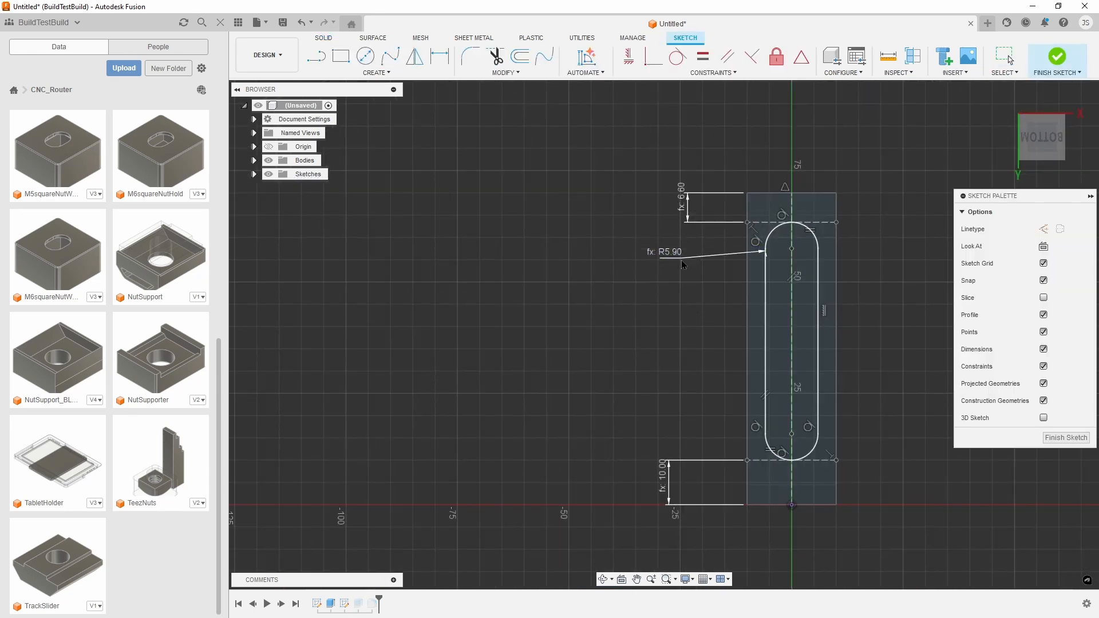
double_click(668, 287)
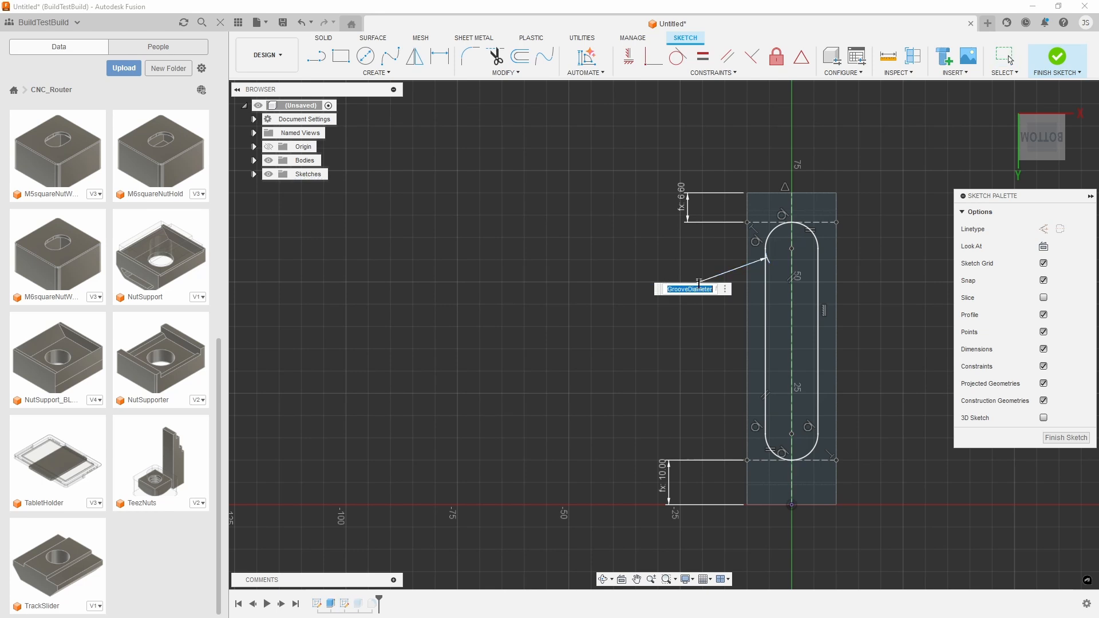
key("End")
type("/2")
key("Return")
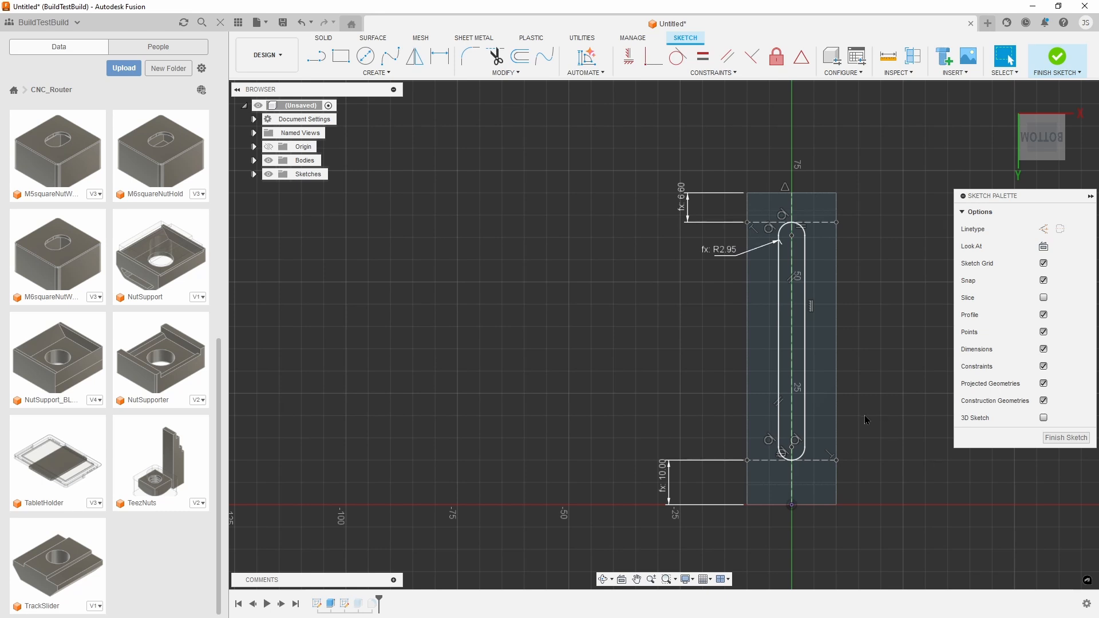
left_click(1049, 439)
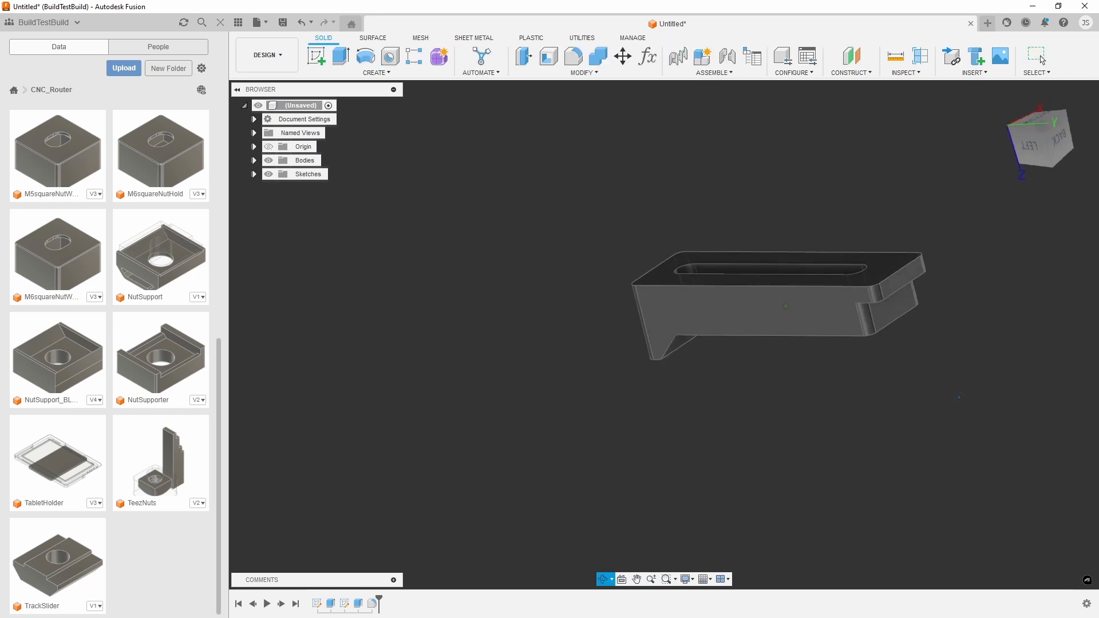
Set the user parameter GrooveDiameter to 6 mm and apply the change
left_click(647, 56)
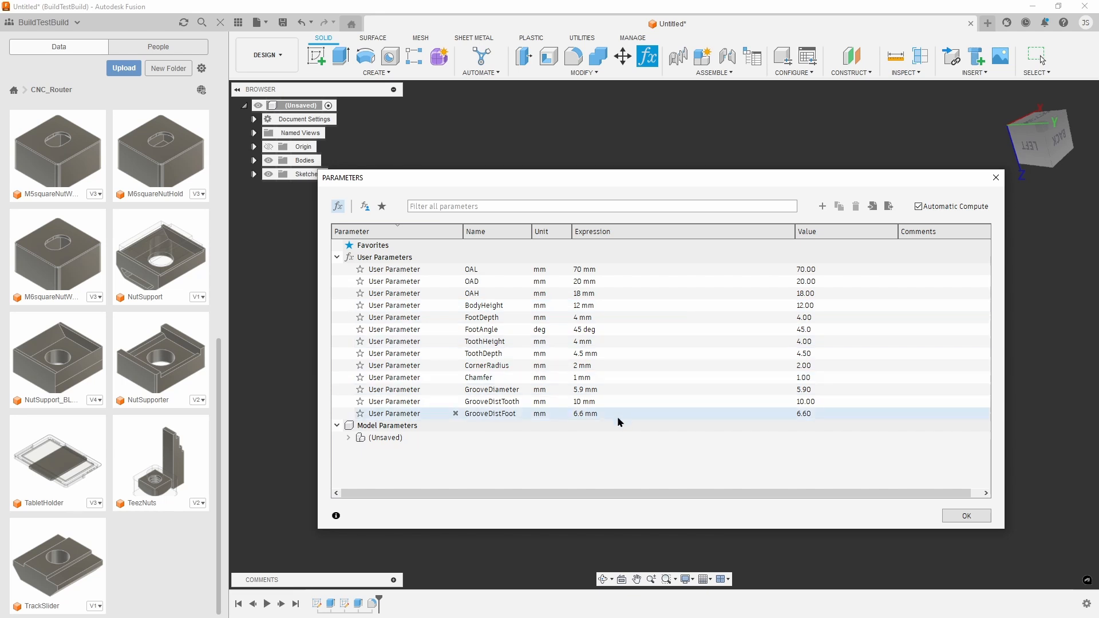
left_click(601, 390)
key("BackSpace")
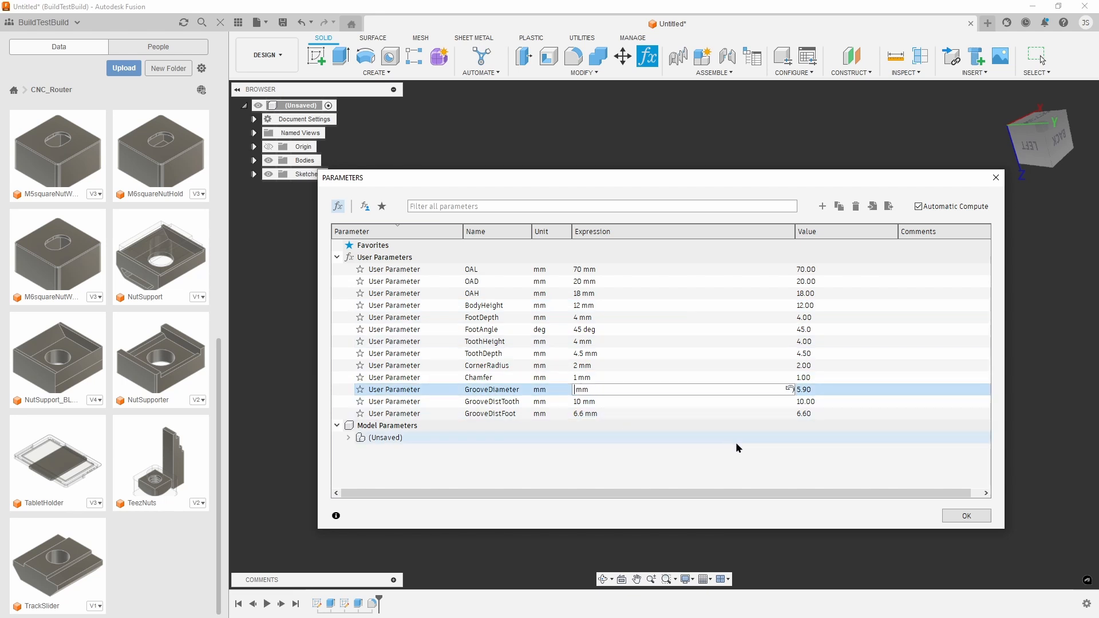
type("6")
key("Return")
key("Return")
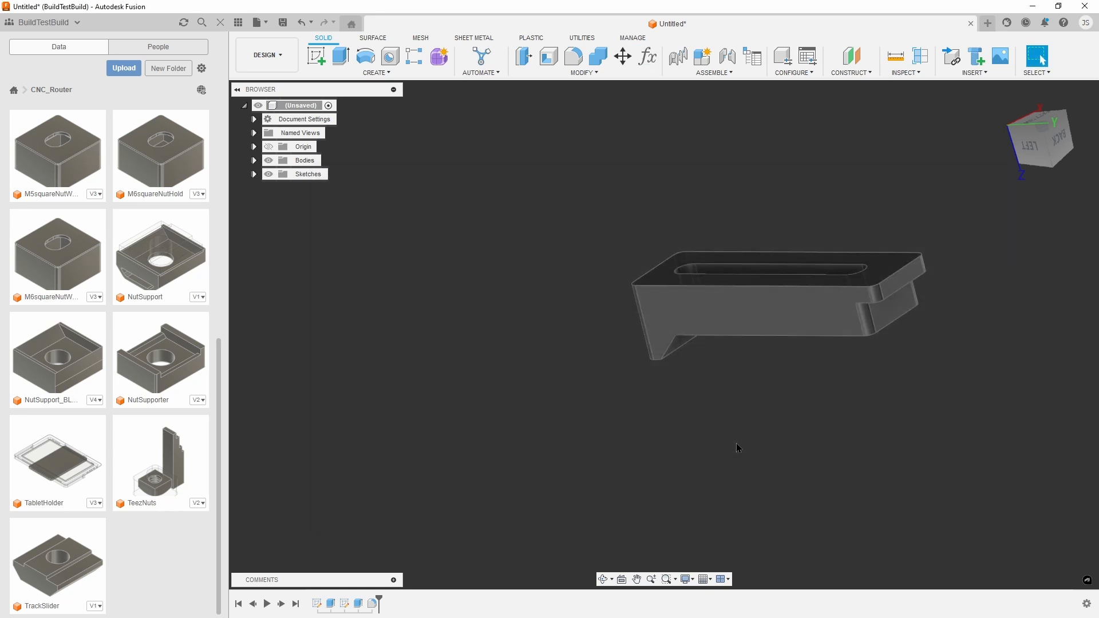
Chamfer the outer edge loop of the flat slotted face with an equal distance given by the parameter Chamfer
mouse_move(808, 424)
middle_mouse_down("shift")
mouse_move(798, 442)
mouse_move(791, 428)
mouse_move(824, 344)
mouse_move(808, 336)
mouse_move(839, 372)
middle_mouse_up("shift")
left_click(610, 75)
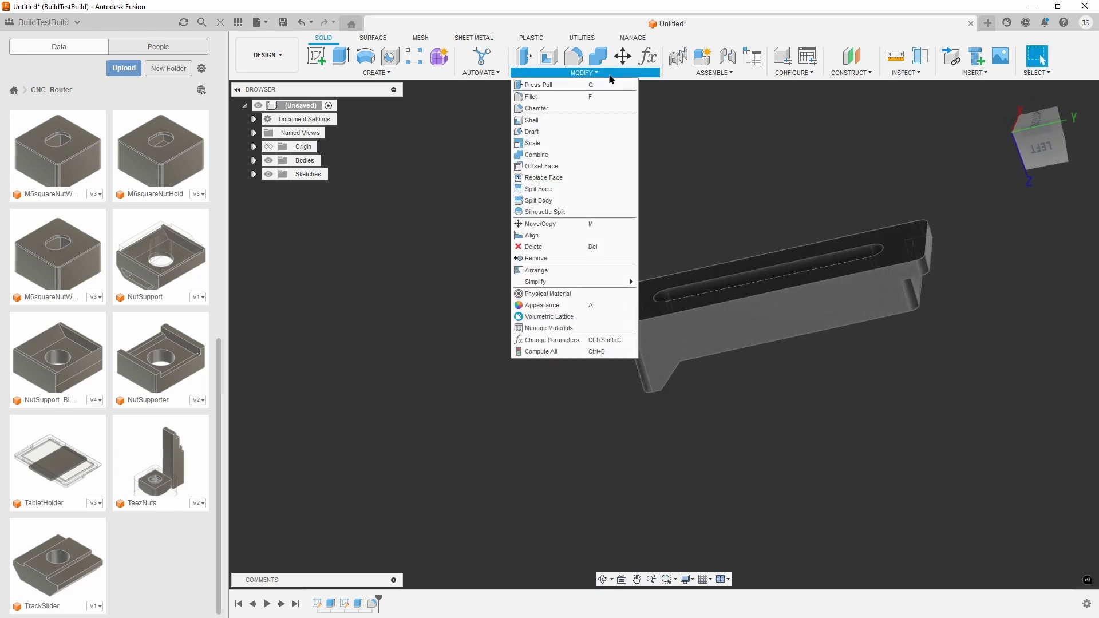
left_click(595, 108)
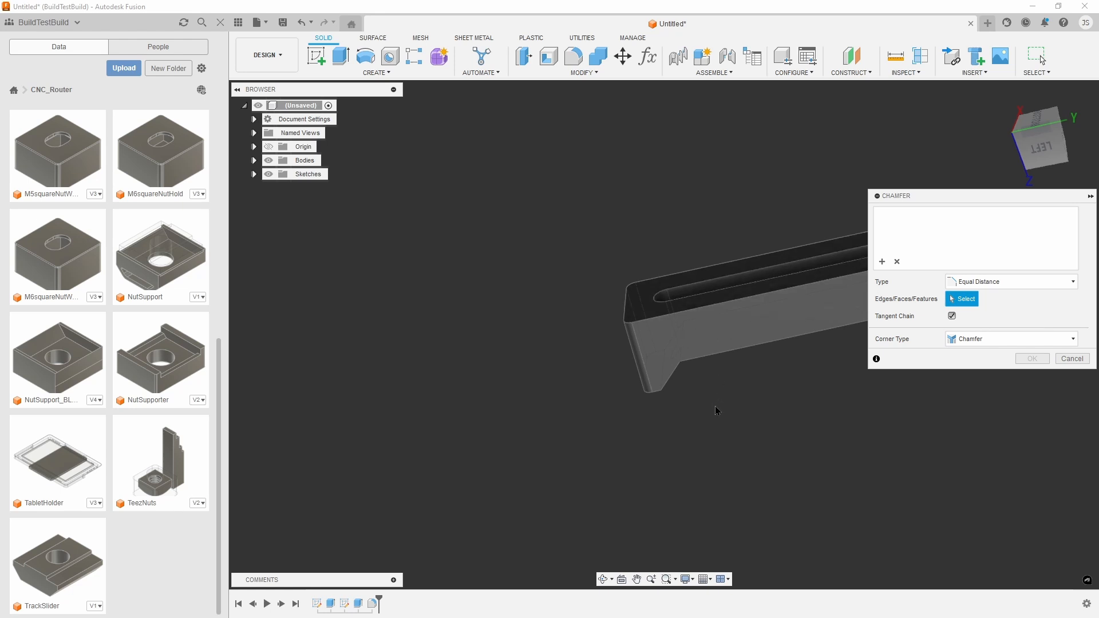
middle_click_drag(733, 431, 448, 437)
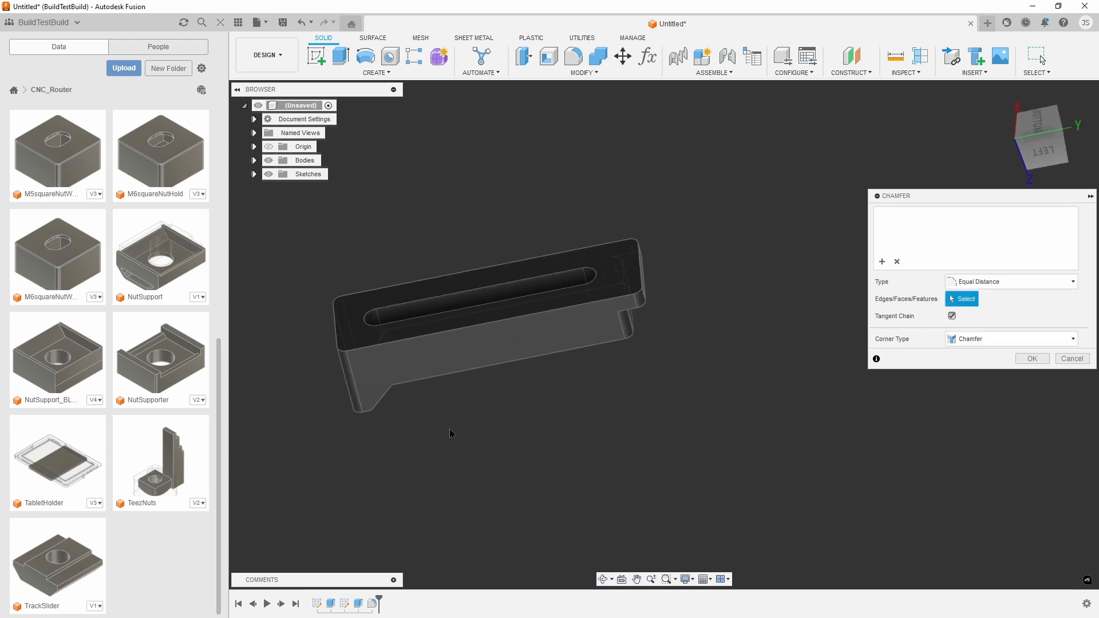
left_click(531, 322)
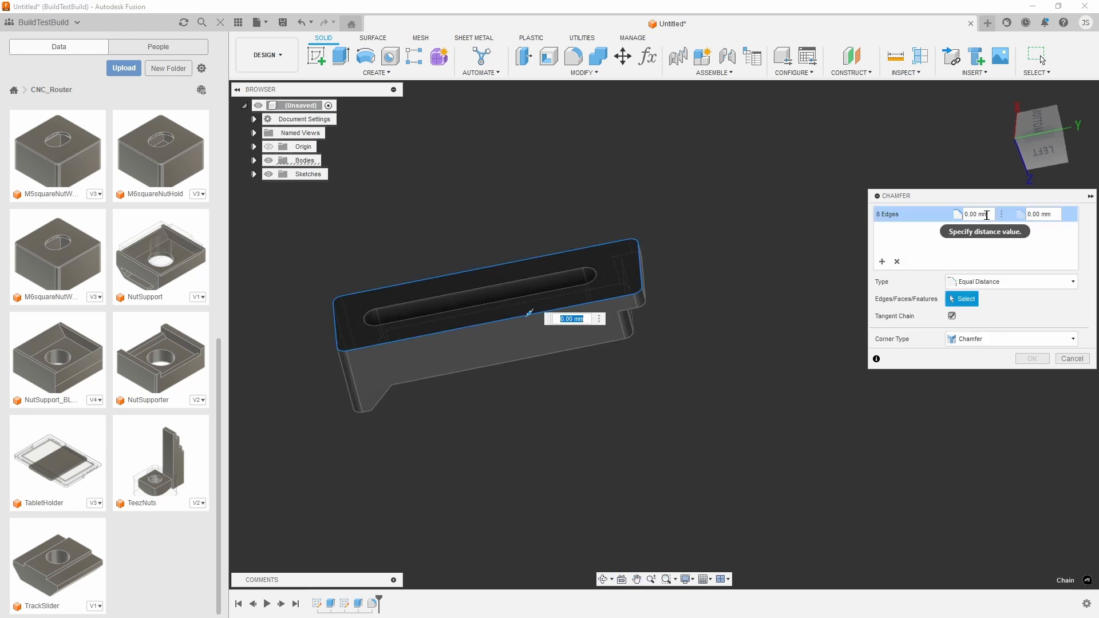
type("C")
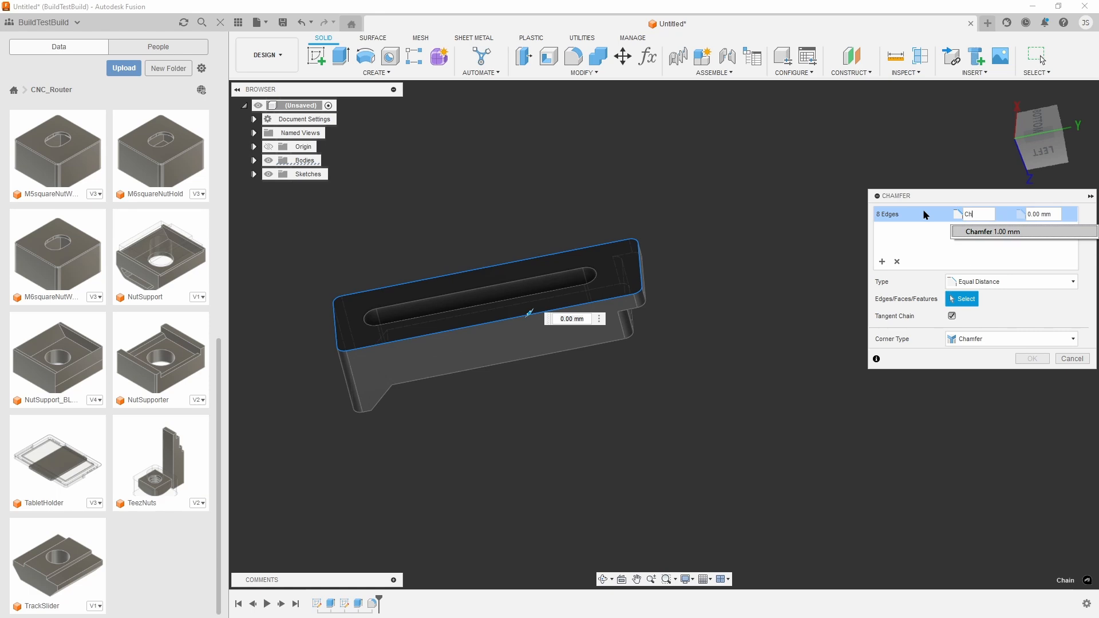
type("h")
key("Return")
key("Return")
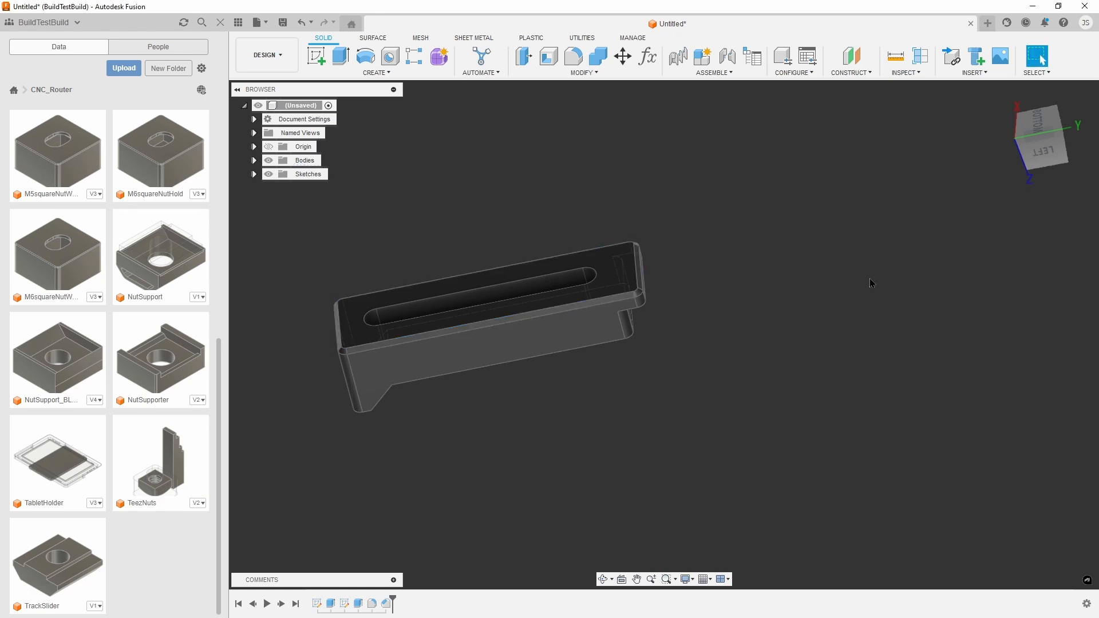
Set the user parameter Chamfer to 0.6 mm and apply the change
middle_click_drag(850, 323, 829, 232, "shift")
left_click(646, 57)
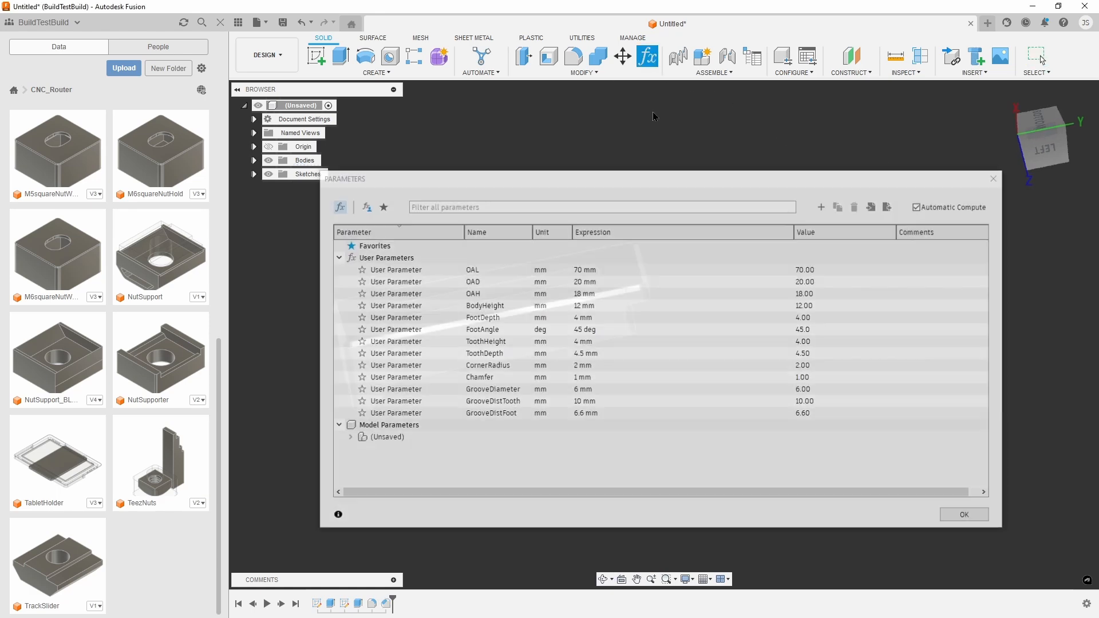
double_click(595, 377)
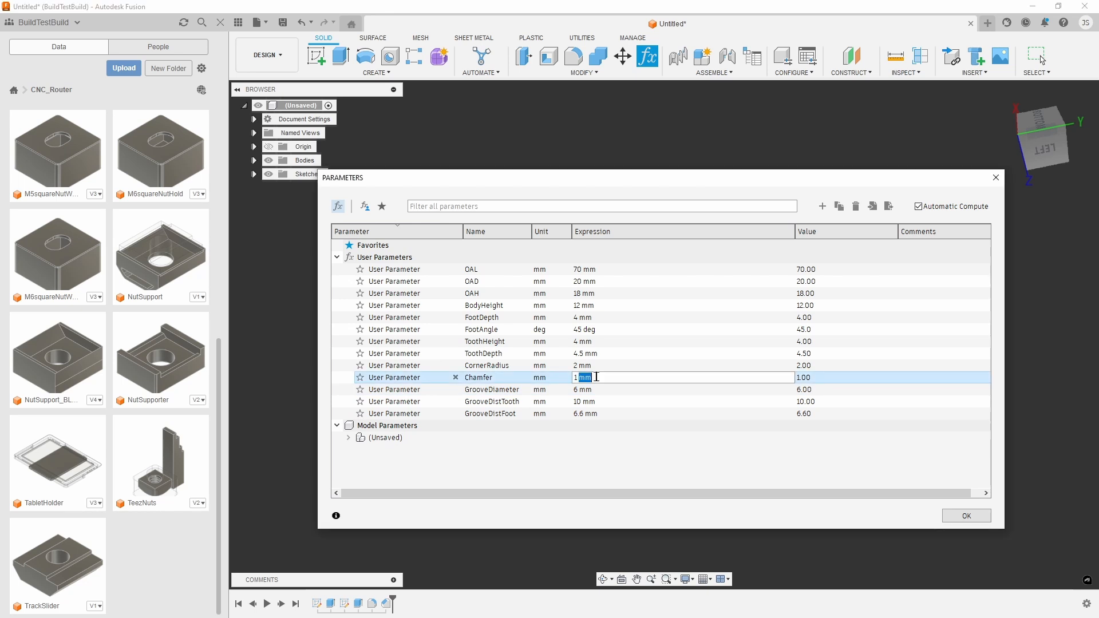
left_click(580, 377)
key("BackSpace")
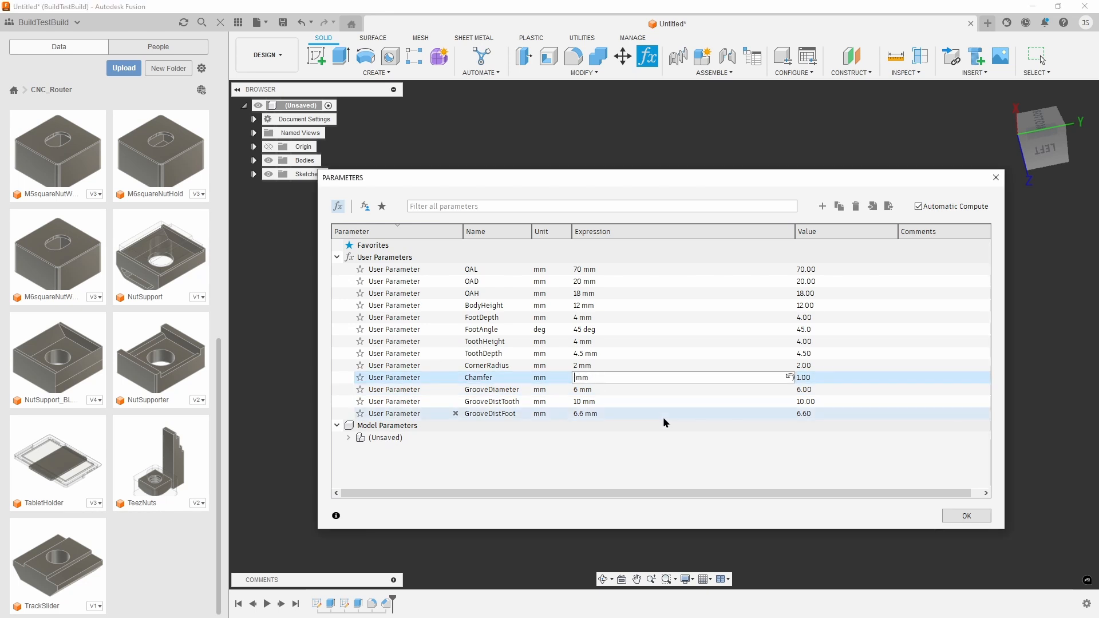
type("0.6")
key("Return")
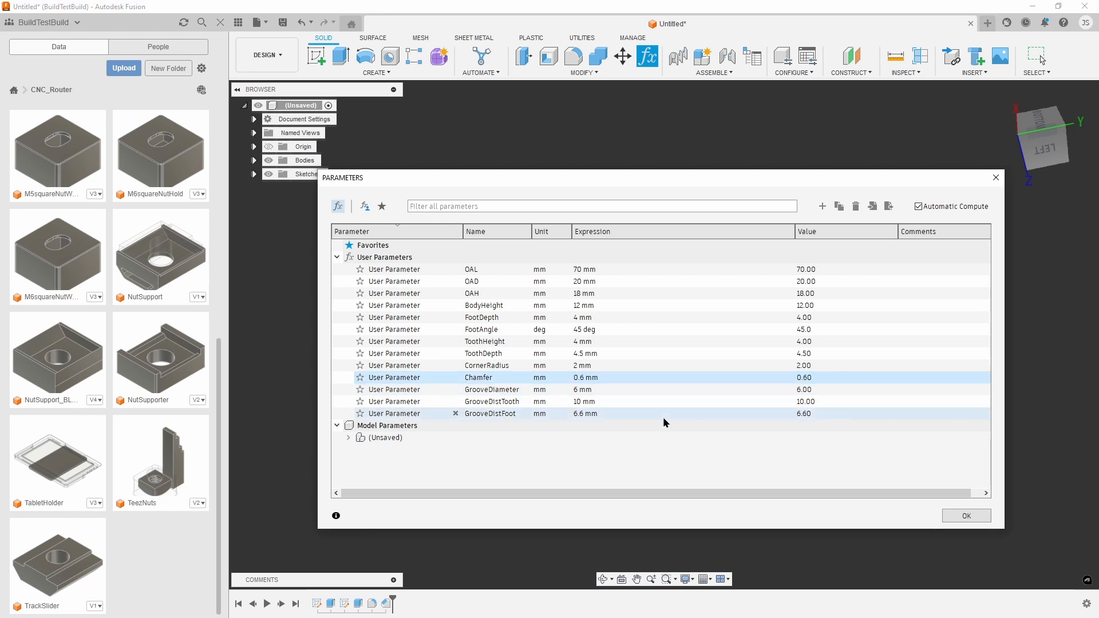
key("Return")
Chamfer the edge chain around the slotted face between foot and tooth with an equal distance given by the parameter Chamfer
middle_click_drag(664, 419, 549, 395, "shift")
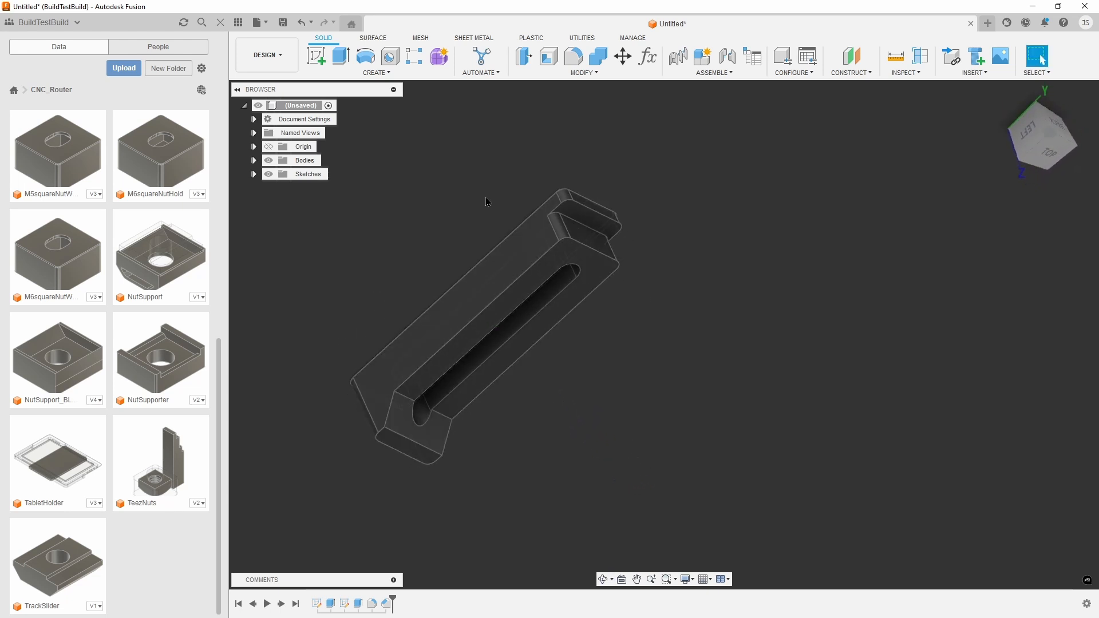
middle_click_drag(485, 201, 536, 232, "shift")
mouse_move(476, 192)
middle_mouse_down("shift")
mouse_move(519, 236)
mouse_move(574, 219)
mouse_move(539, 237)
mouse_move(516, 178)
mouse_move(562, 263)
mouse_move(558, 304)
middle_mouse_up("shift")
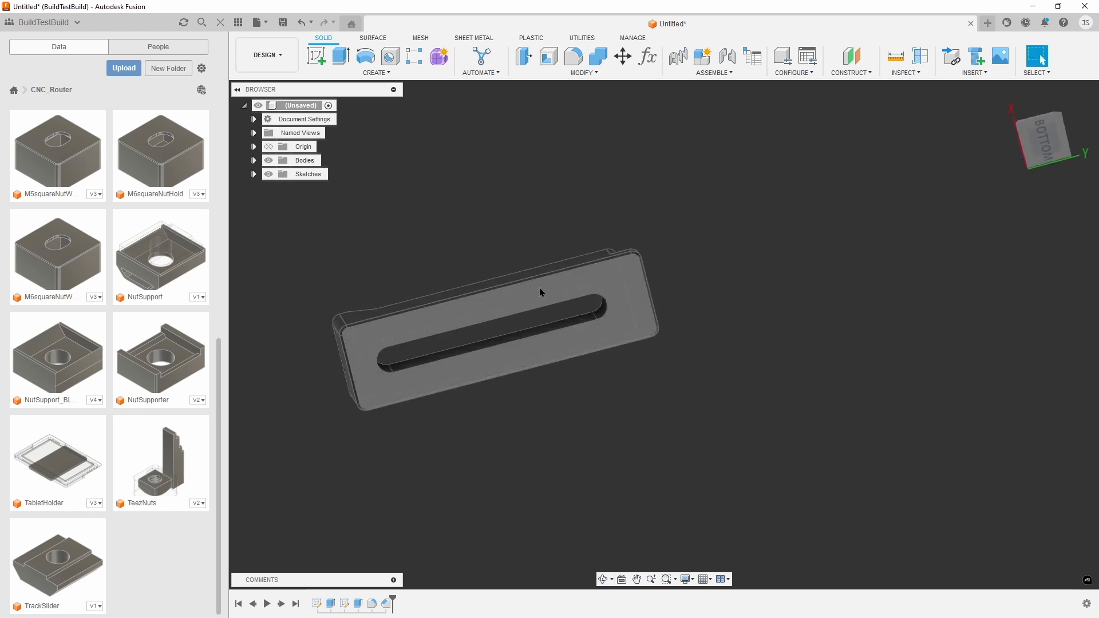
middle_click_drag(540, 288, 632, 470, "shift")
middle_click_drag(646, 116, 538, 107, "shift")
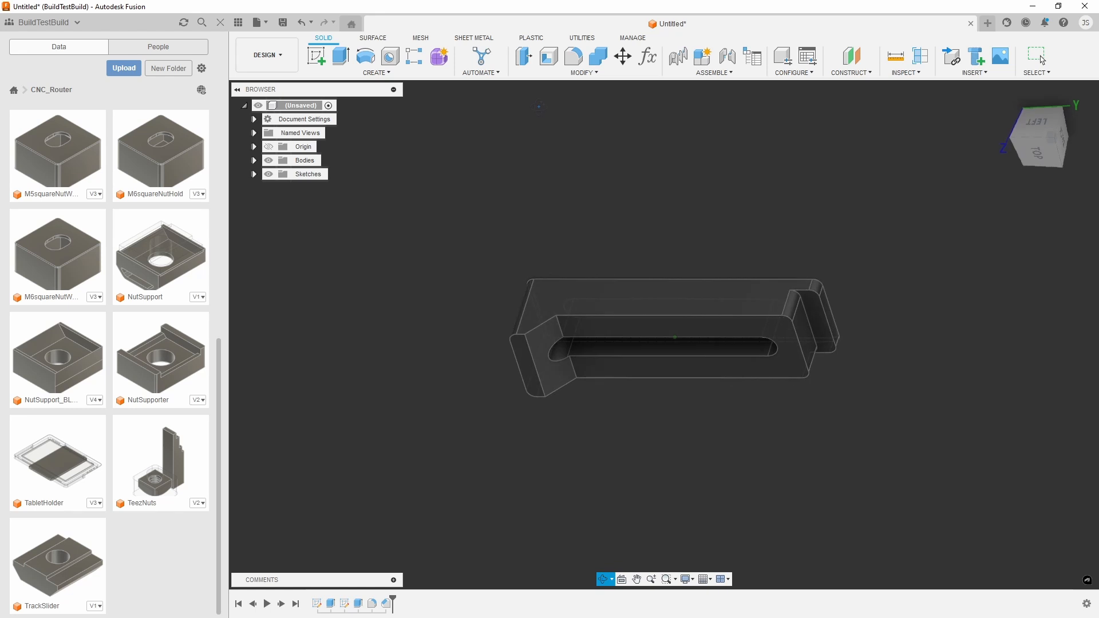
left_click(553, 74)
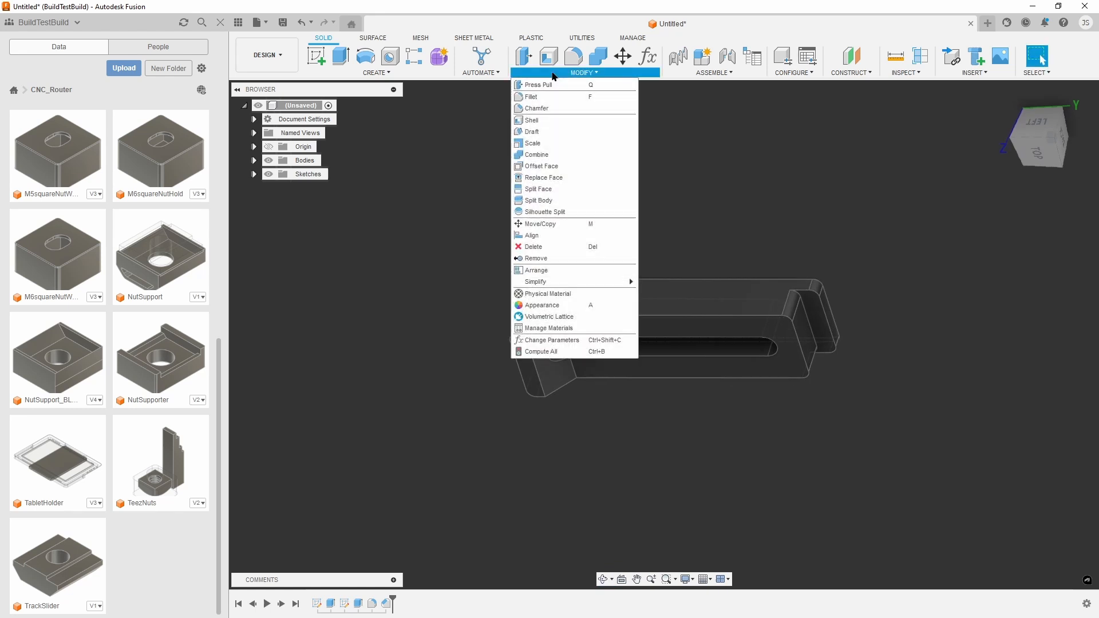
left_click(537, 108)
left_click(585, 315)
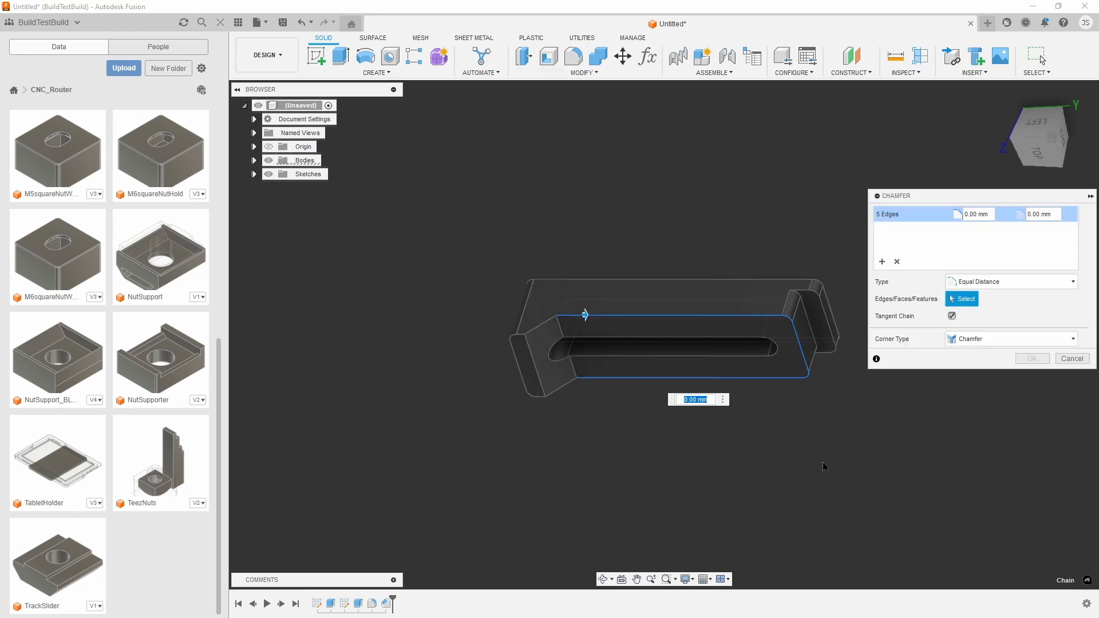
left_click(977, 214)
type("Ch")
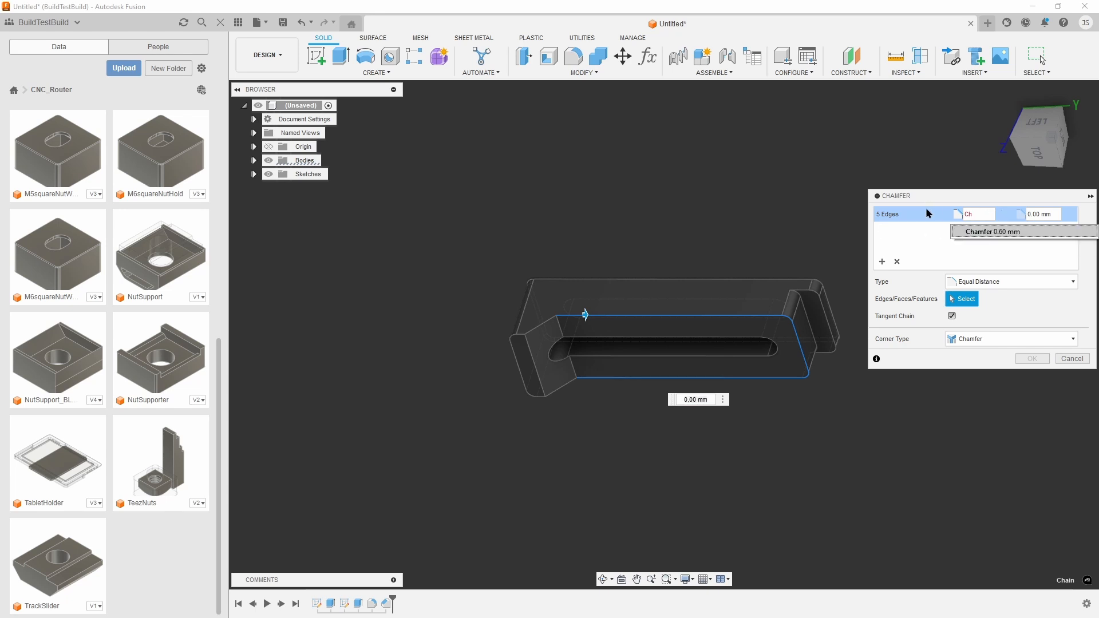
key("Return")
key("Return")
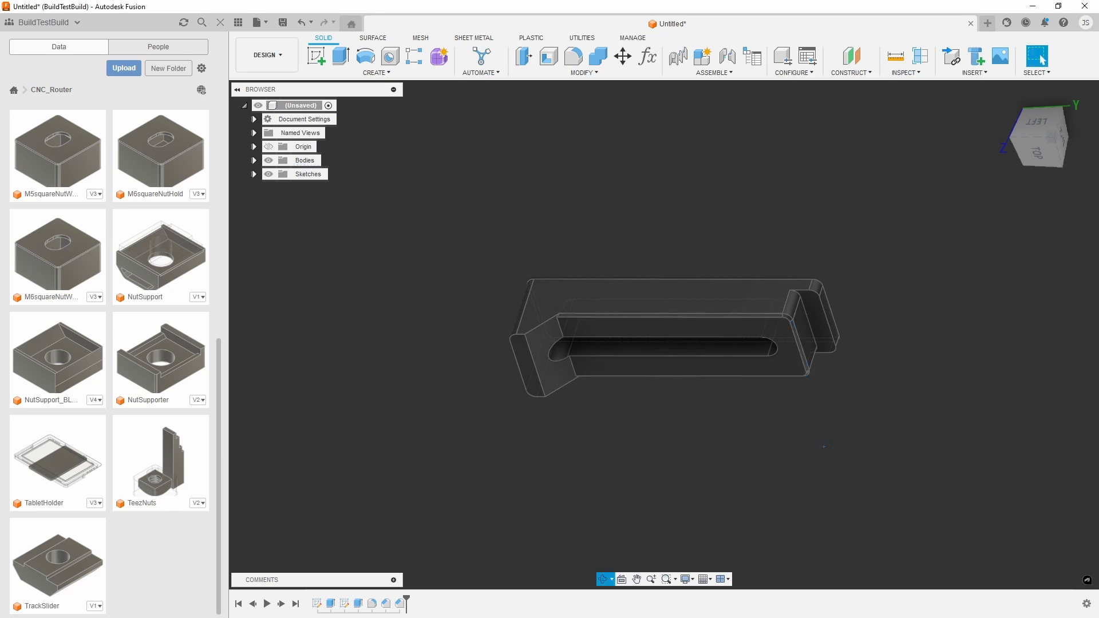
Set the user parameter FootDepth to 10 mm and apply the change
middle_click_drag(823, 447, 1005, 323, "shift")
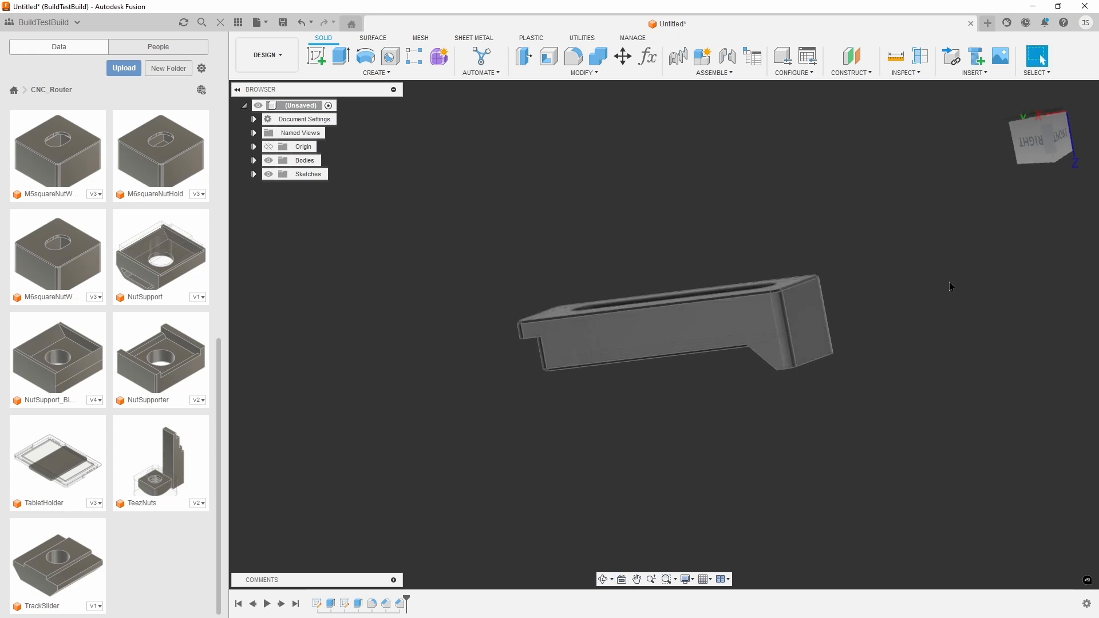
left_click(656, 66)
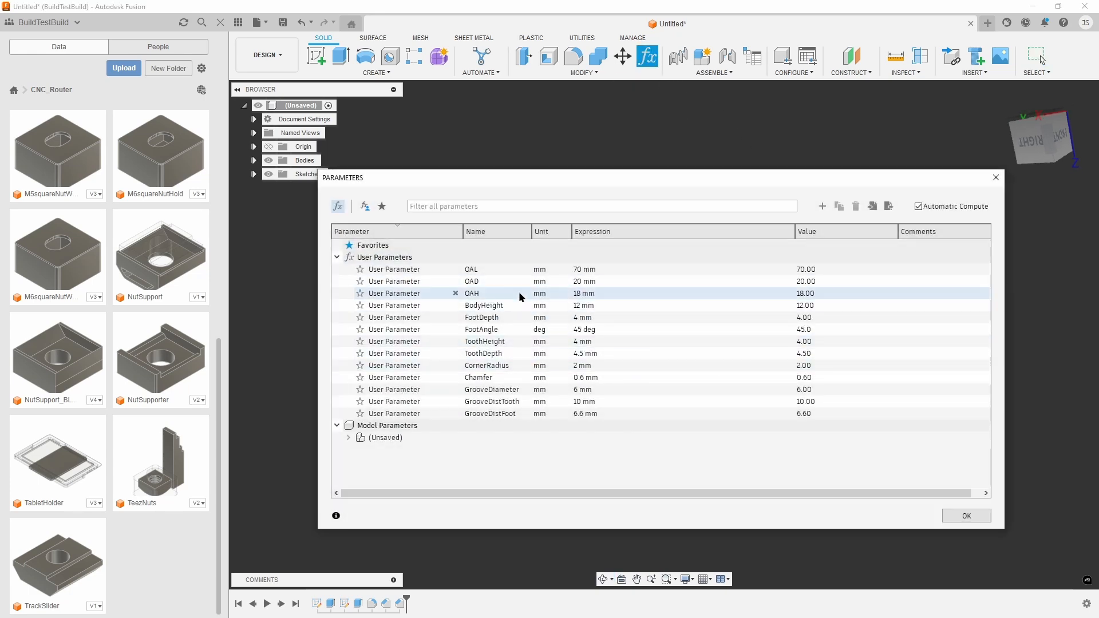
left_click(523, 324)
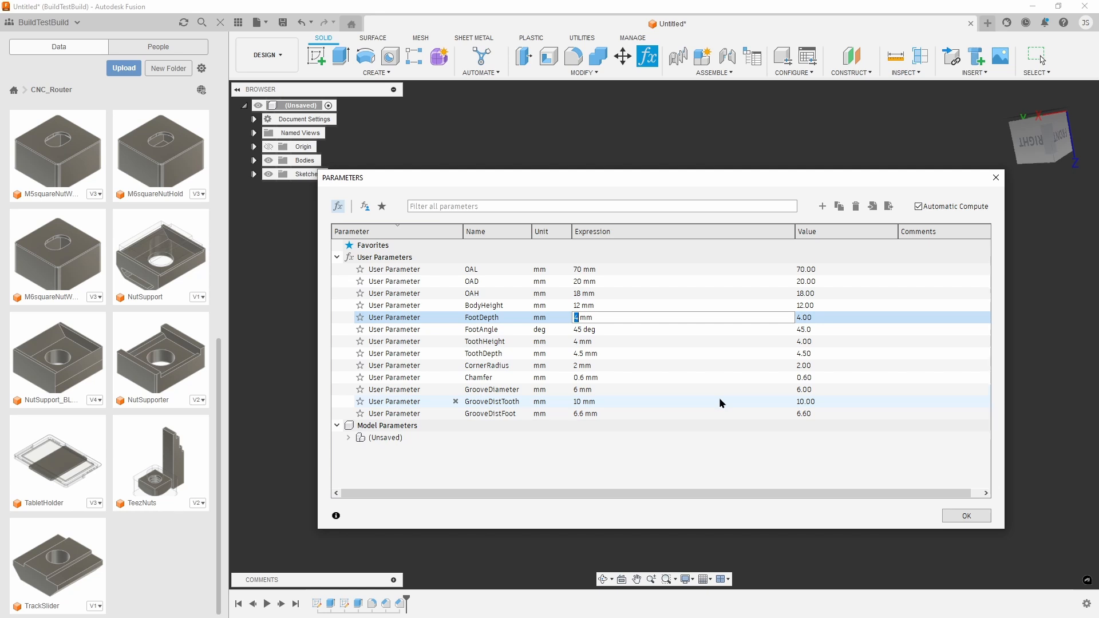
type("10")
key("Return")
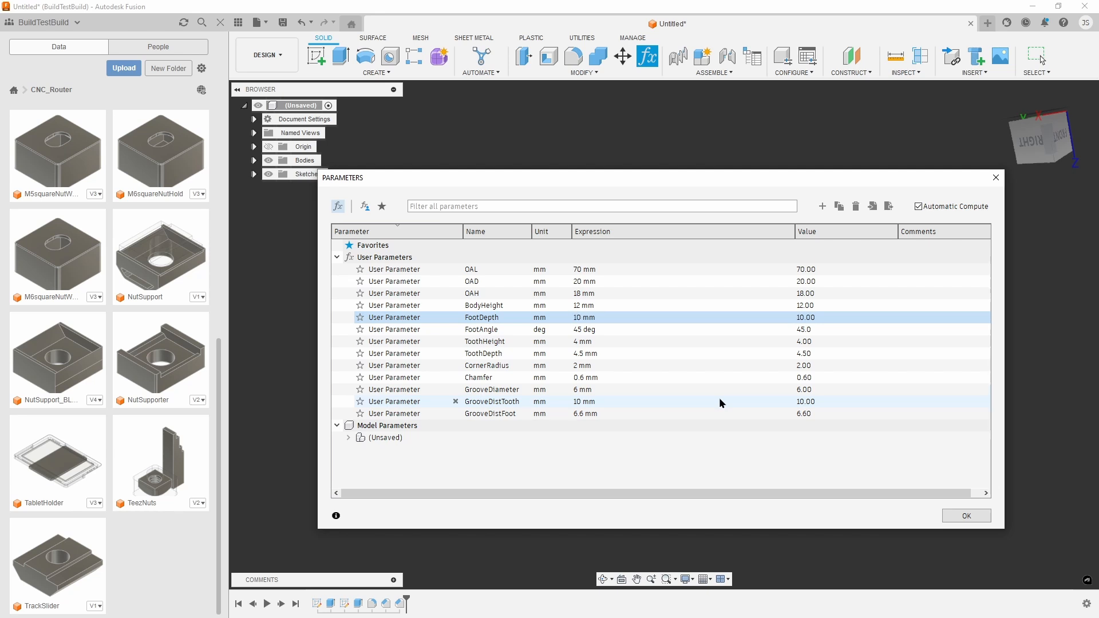
left_click(967, 516)
Set the user parameter FootDepth back to 4 mm and apply the change
middle_click_drag(829, 443, 848, 473, "shift")
left_click(646, 58)
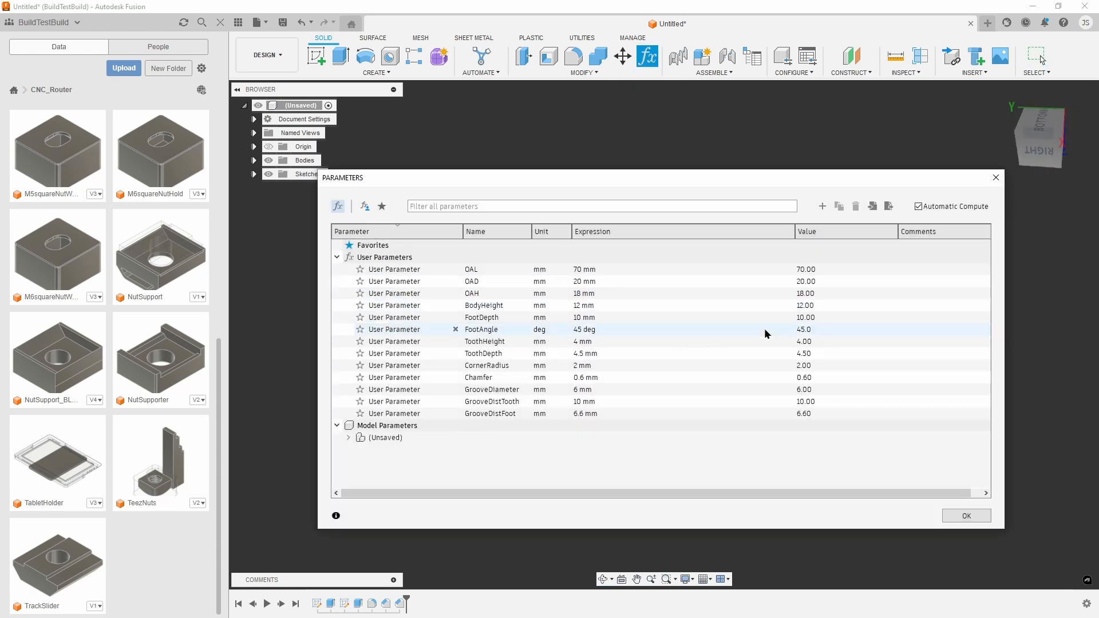
left_click(816, 324)
double_click(580, 318)
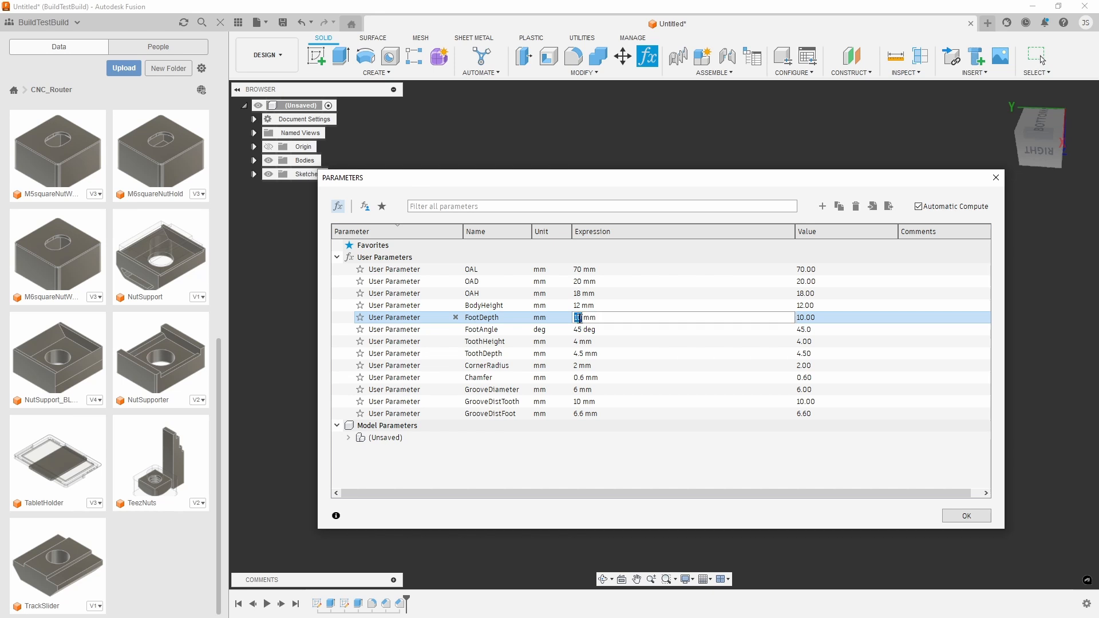
type("4")
left_click(944, 515)
Save the design as CNC_parametric_clamp in the CNC_Router folder
middle_click_drag(866, 488, 840, 486, "shift")
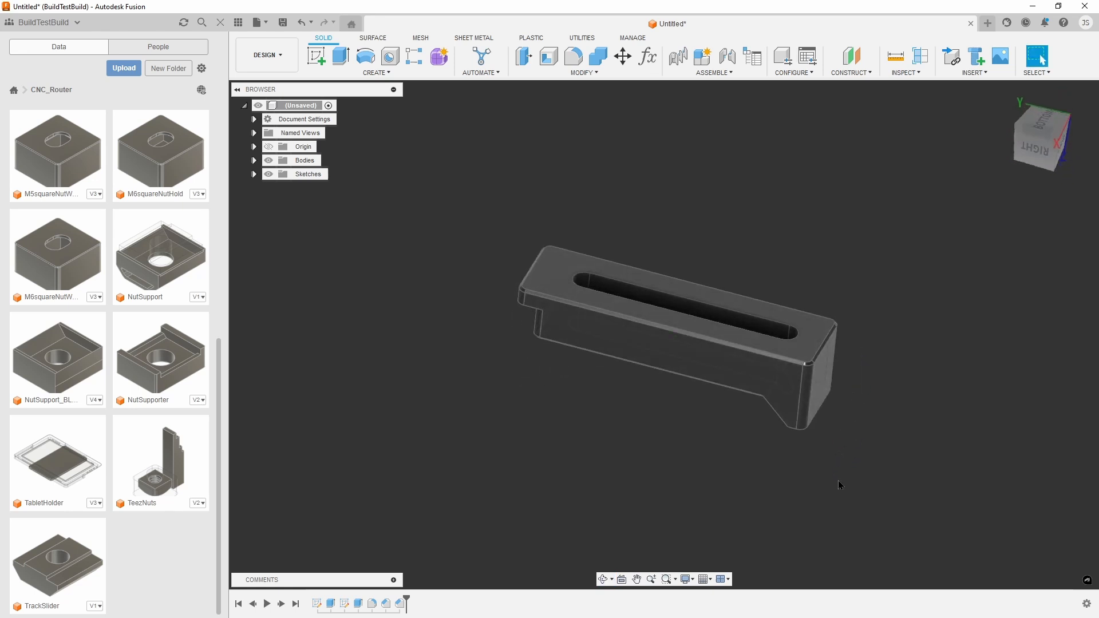
left_click(289, 22)
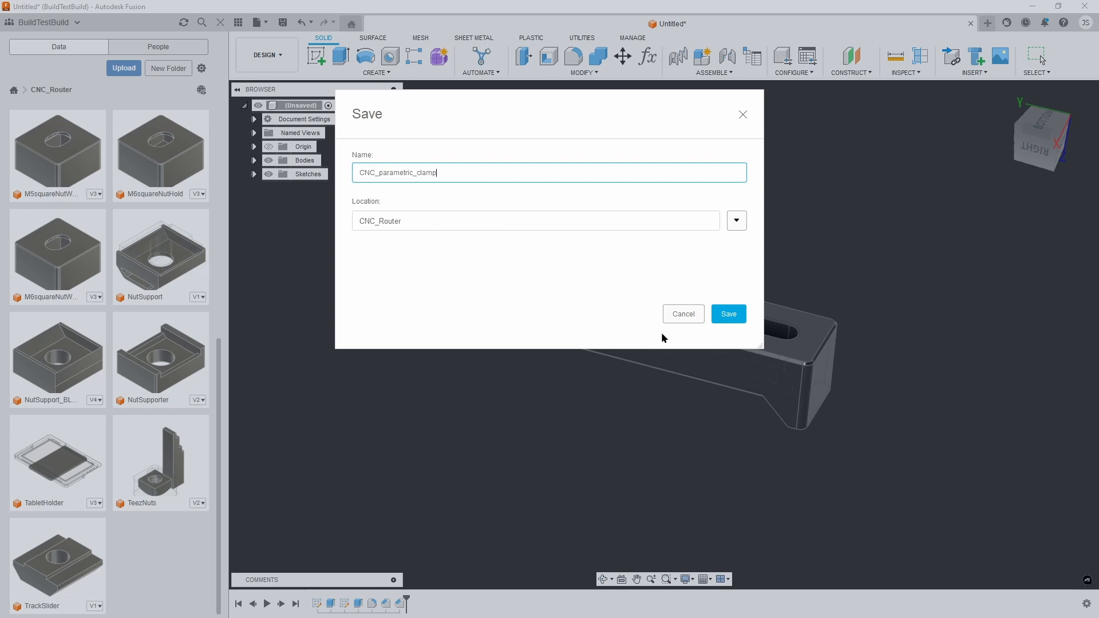
key("Return")
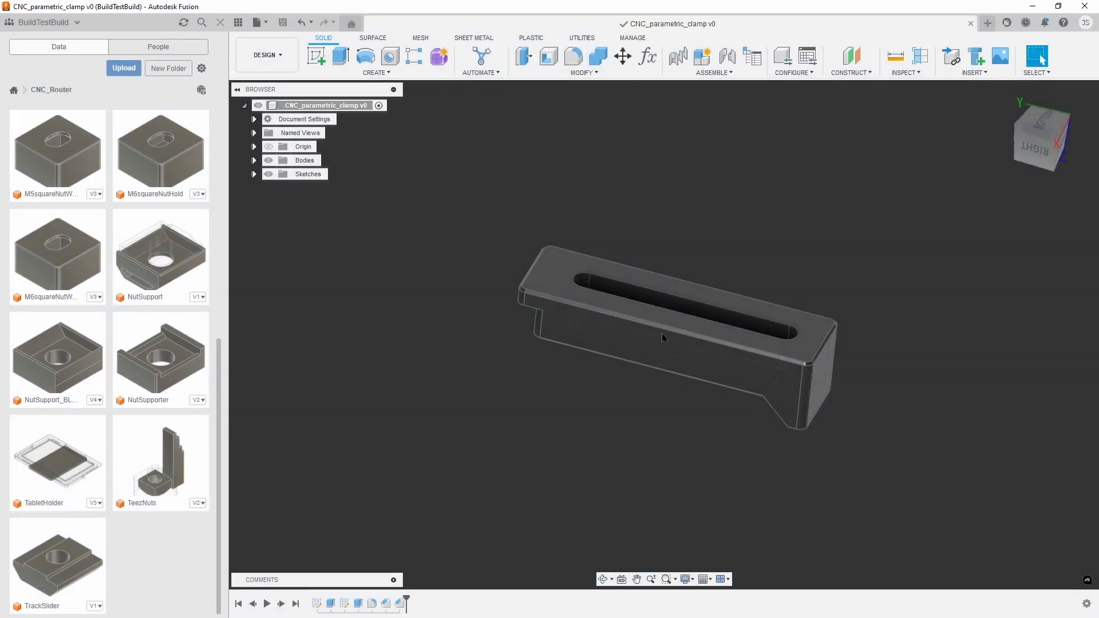
Export the whole design as a STEP file named CNC_parametric_clamp v1 to the computer's Downloads folder
middle_click_drag(759, 476, 662, 454, "shift")
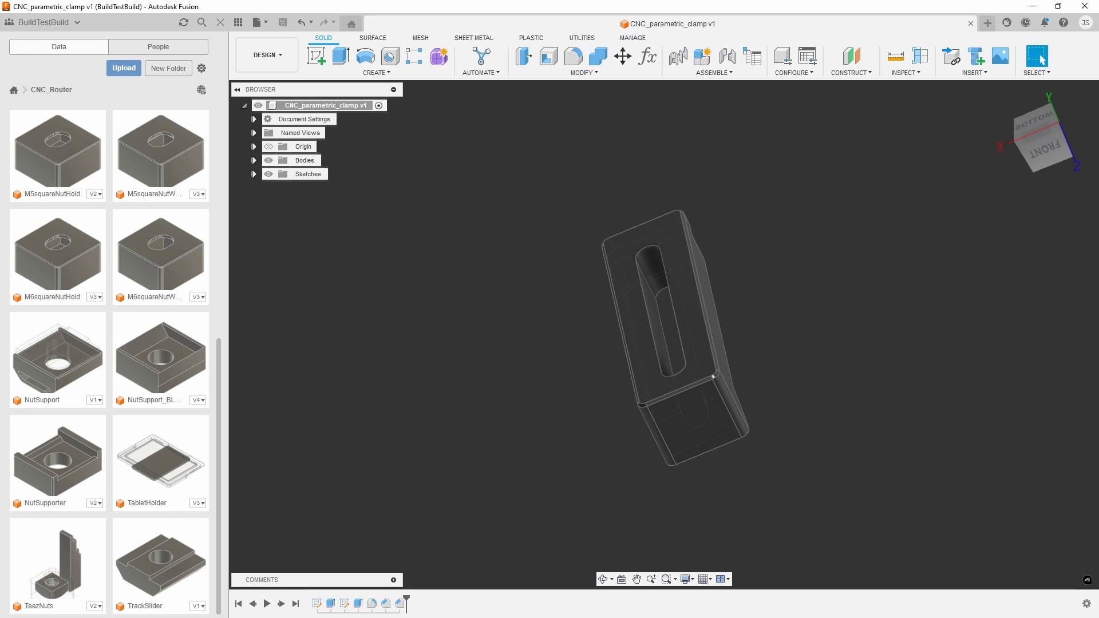
right_click(344, 109)
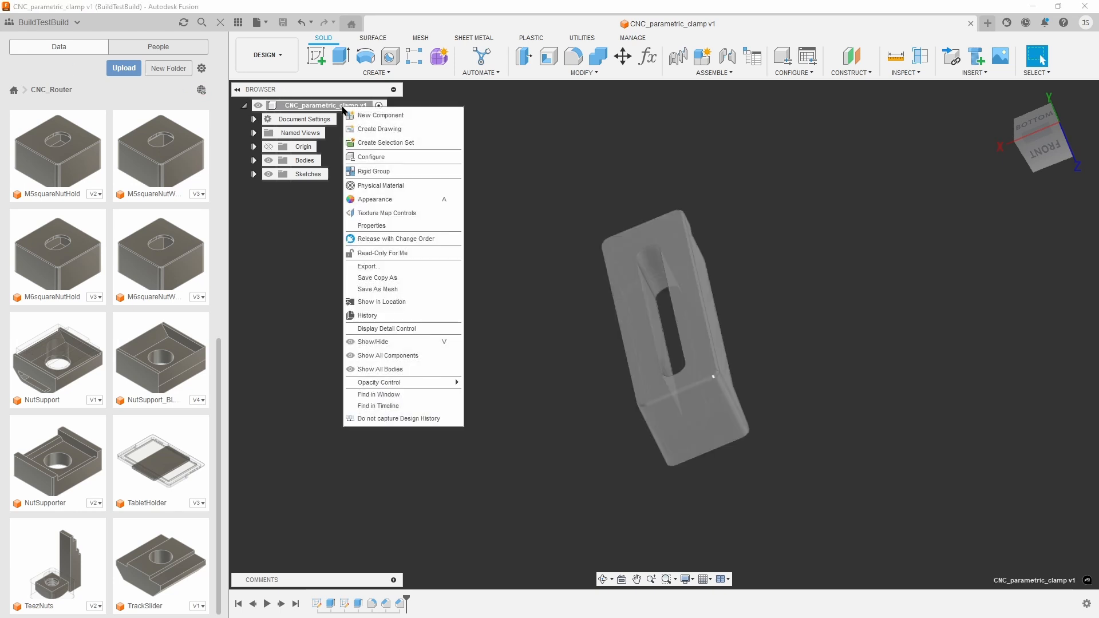
left_click(371, 267)
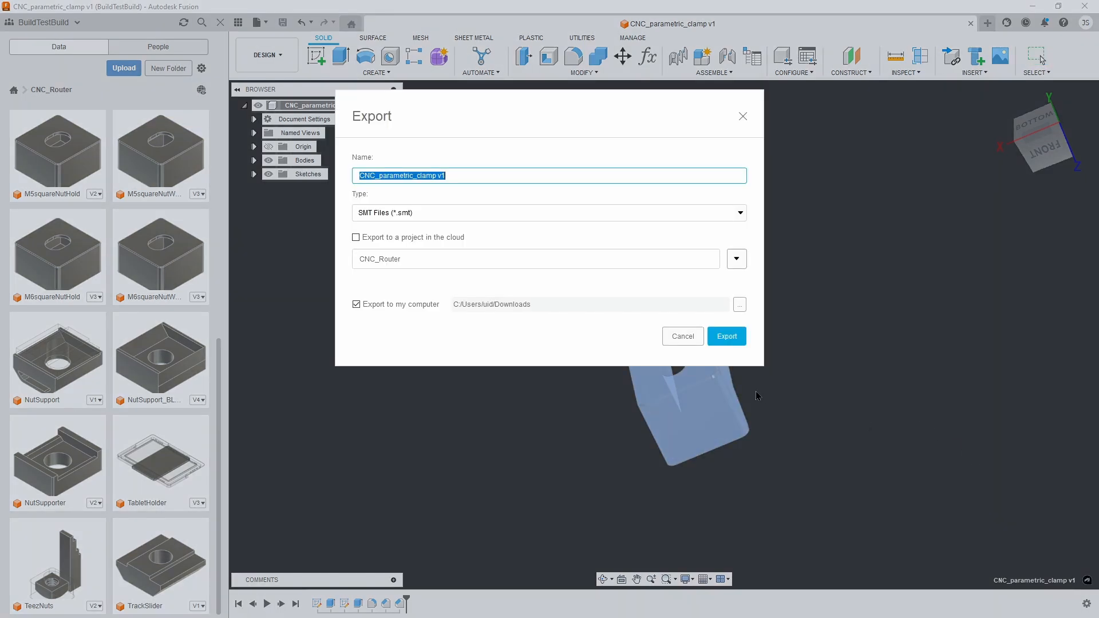
left_click(489, 212)
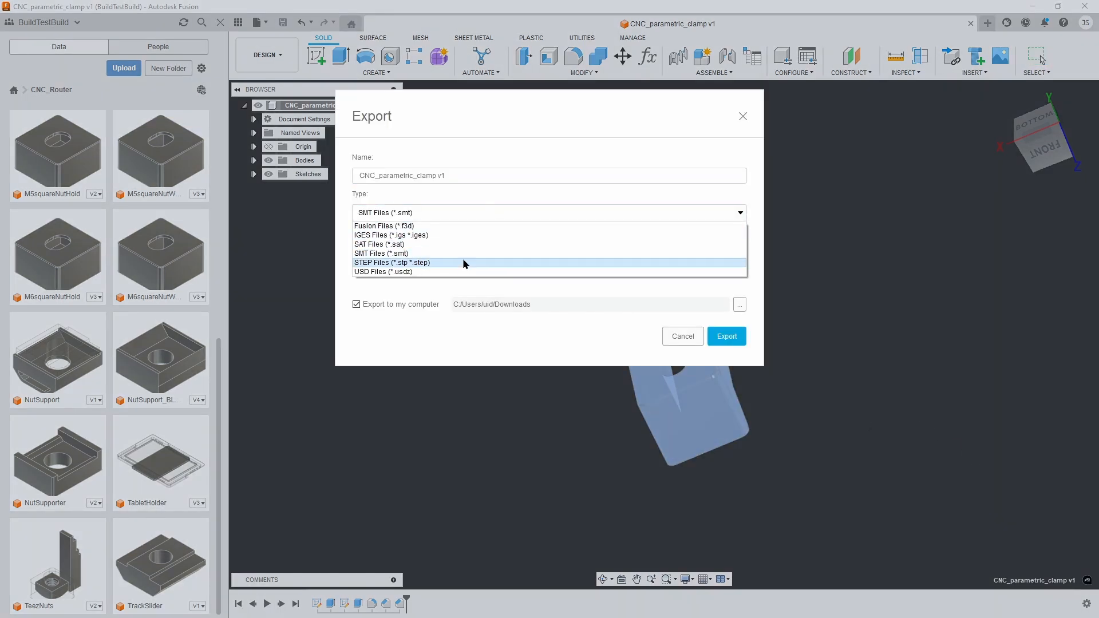
left_click(462, 263)
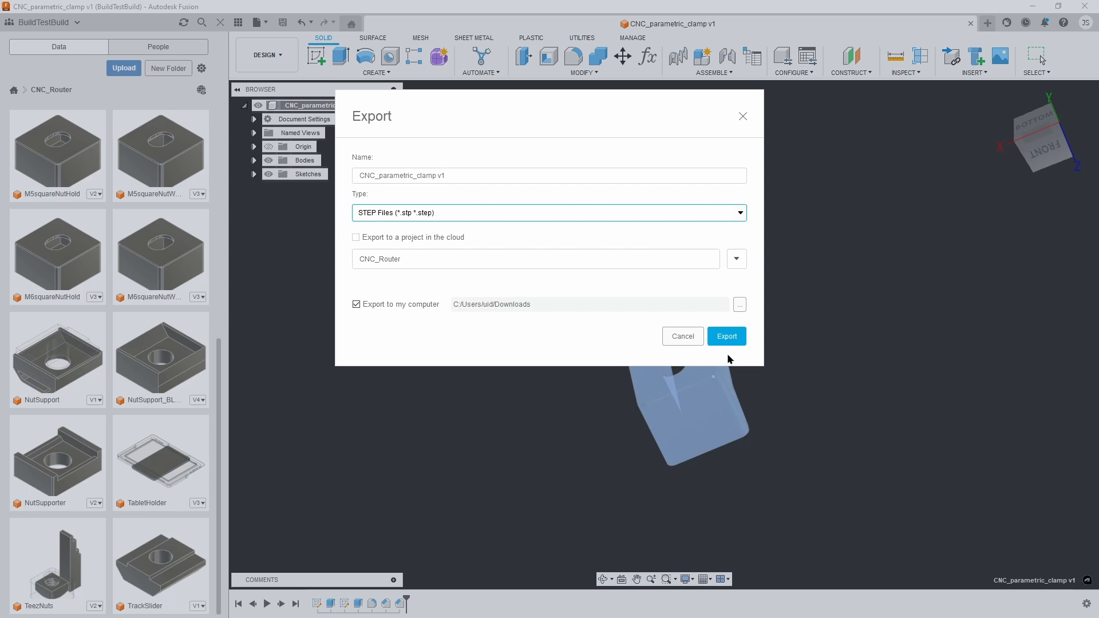
left_click(733, 339)
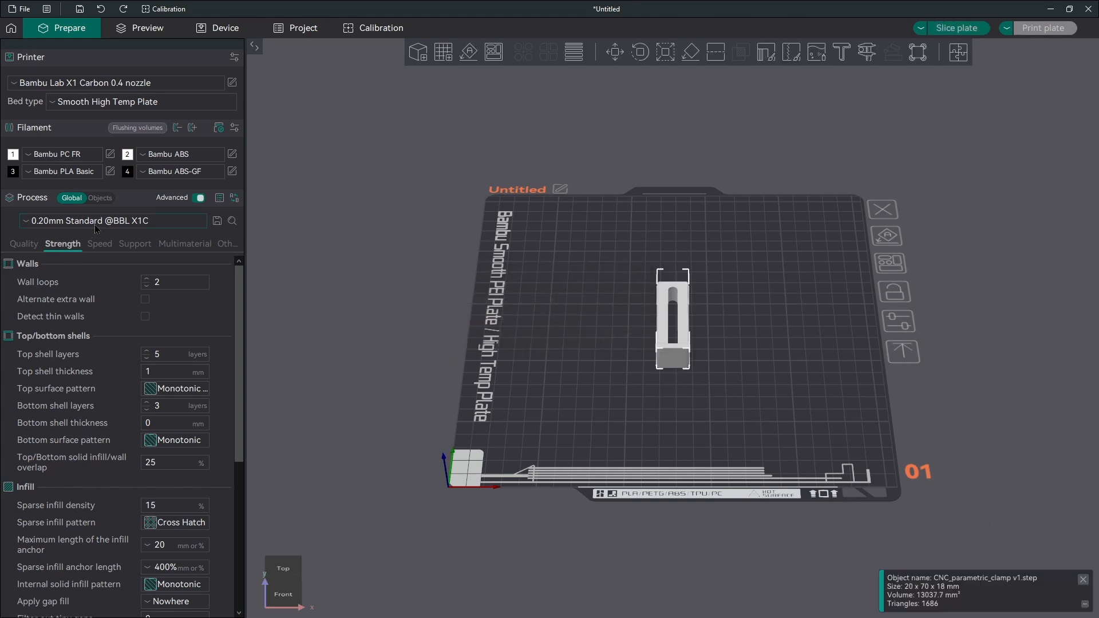
In Bambu Studio, assign filament 3, Bambu PLA Basic, to the object CNC_parametric_clamp v1.step
left_click(99, 199)
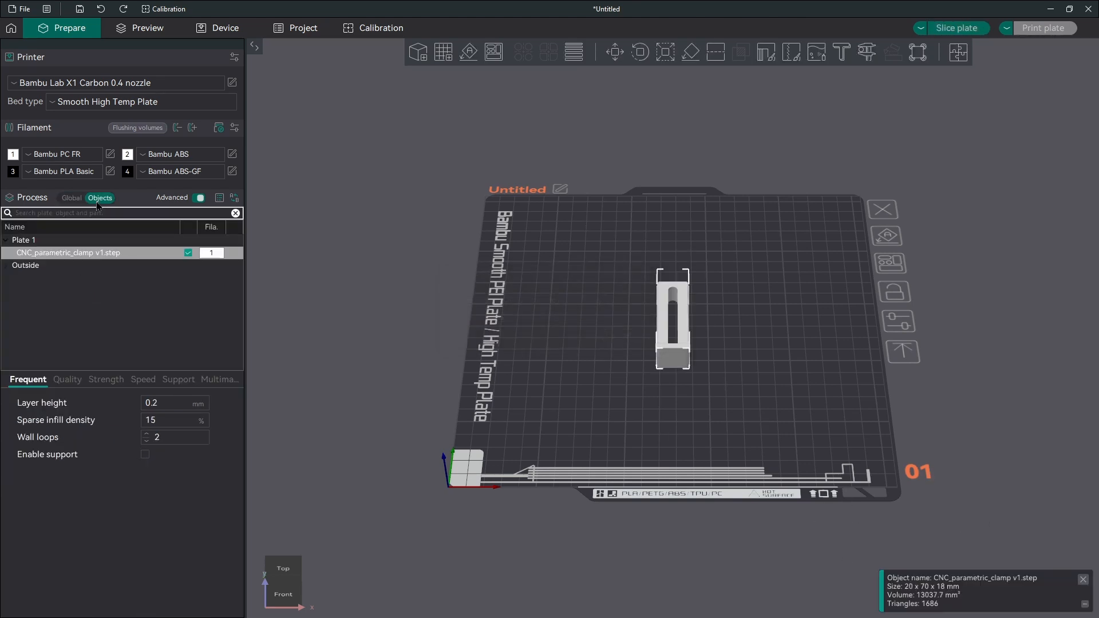
left_click(79, 258)
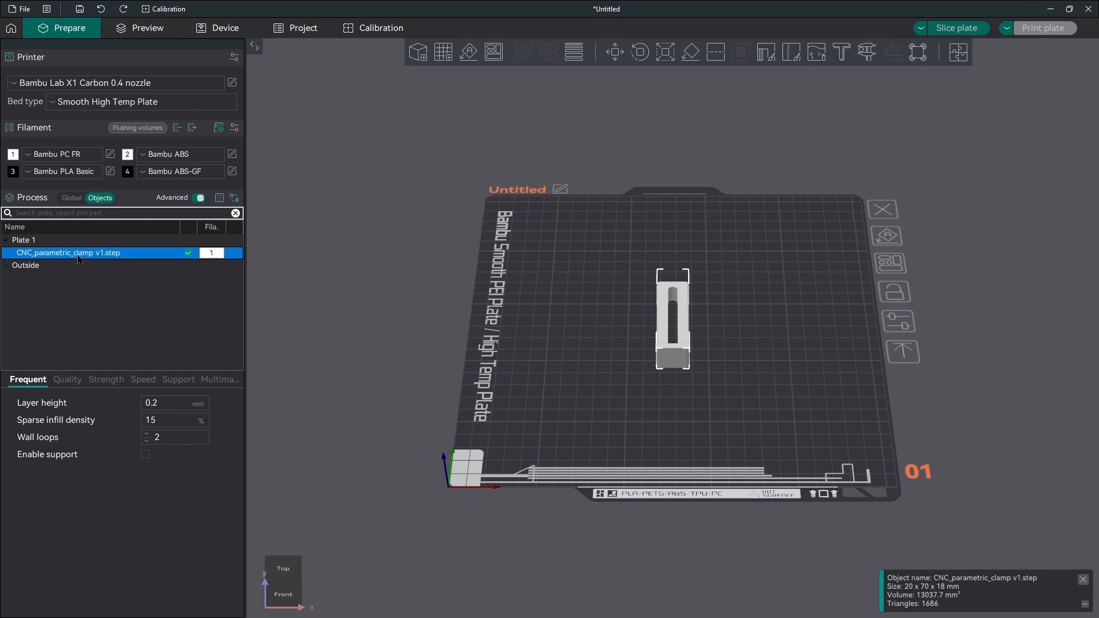
key("3")
Slice the plate and lower the layer preview to layer 44 to inspect the clamp's infill
left_click_drag(634, 411, 573, 402)
scroll(640, 360, "up", 15)
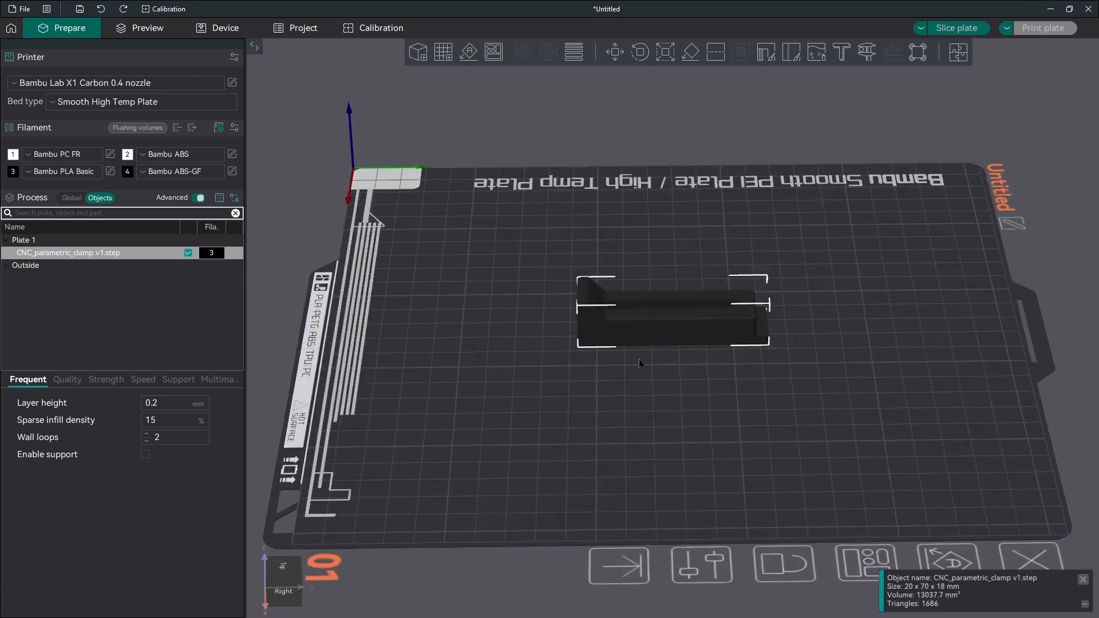
left_click_drag(682, 412, 920, 64)
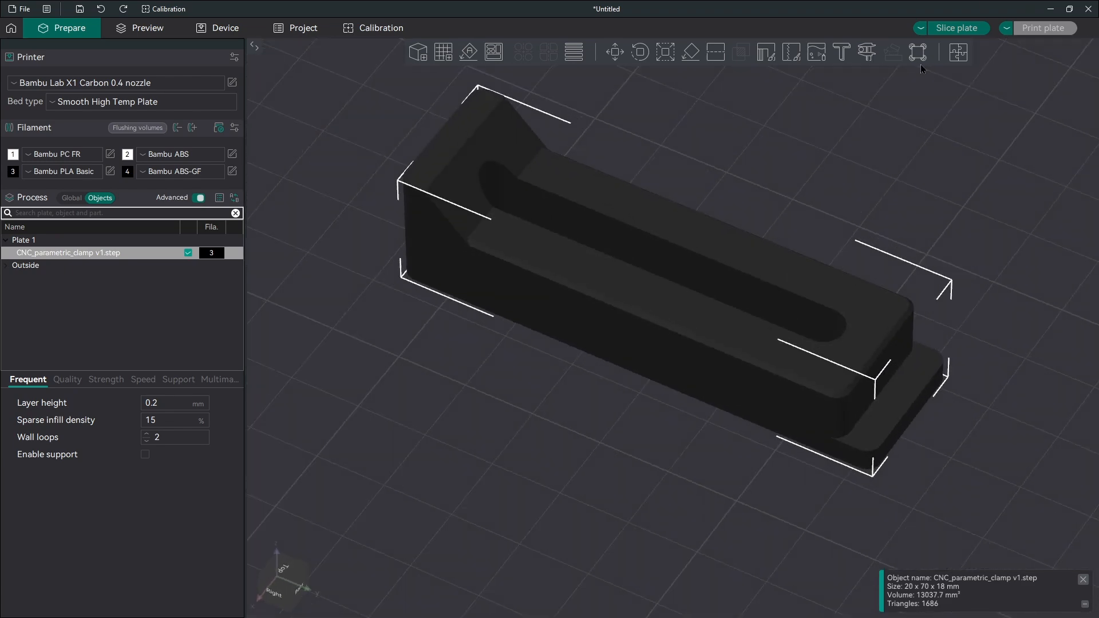
left_click(957, 28)
left_click_drag(1087, 120, 1087, 198)
scroll(716, 424, "down", 5)
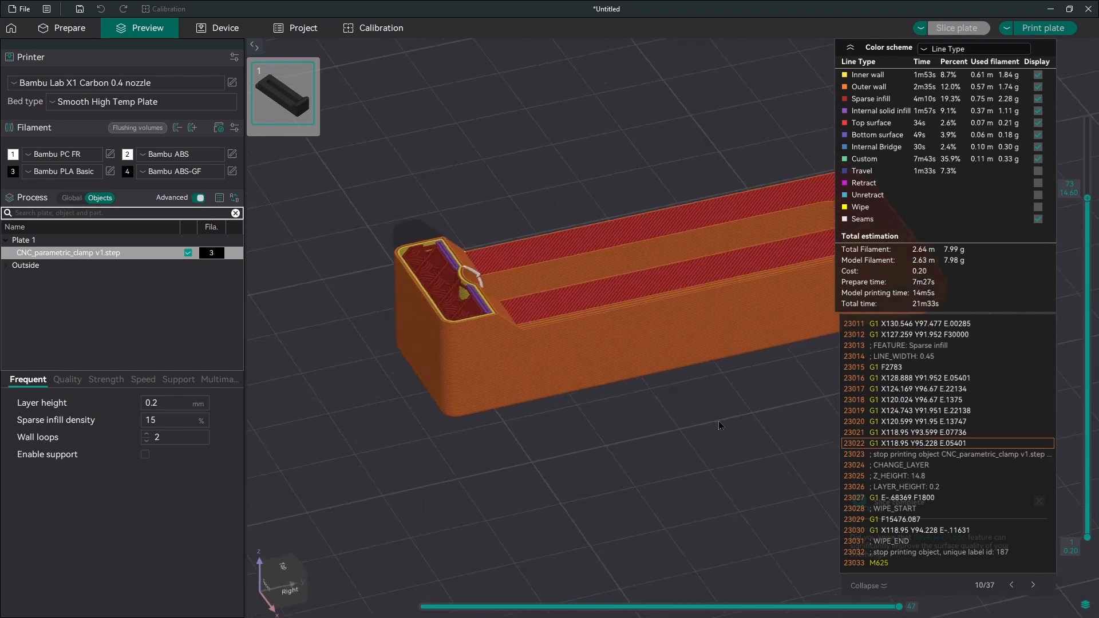
left_click_drag(719, 421, 600, 493)
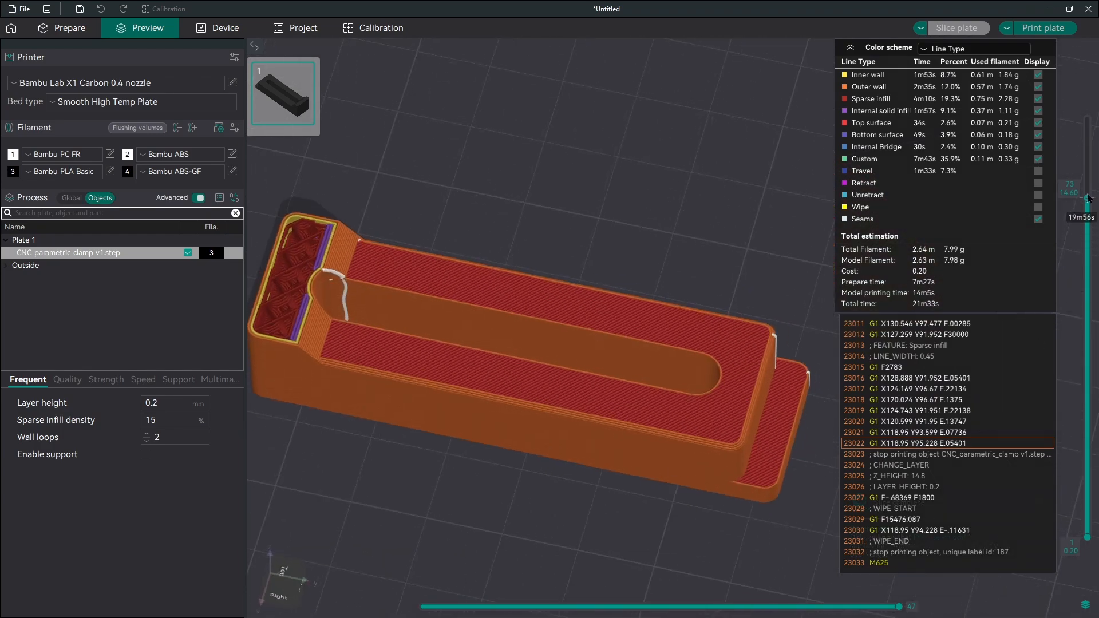
left_click_drag(1087, 197, 1088, 333)
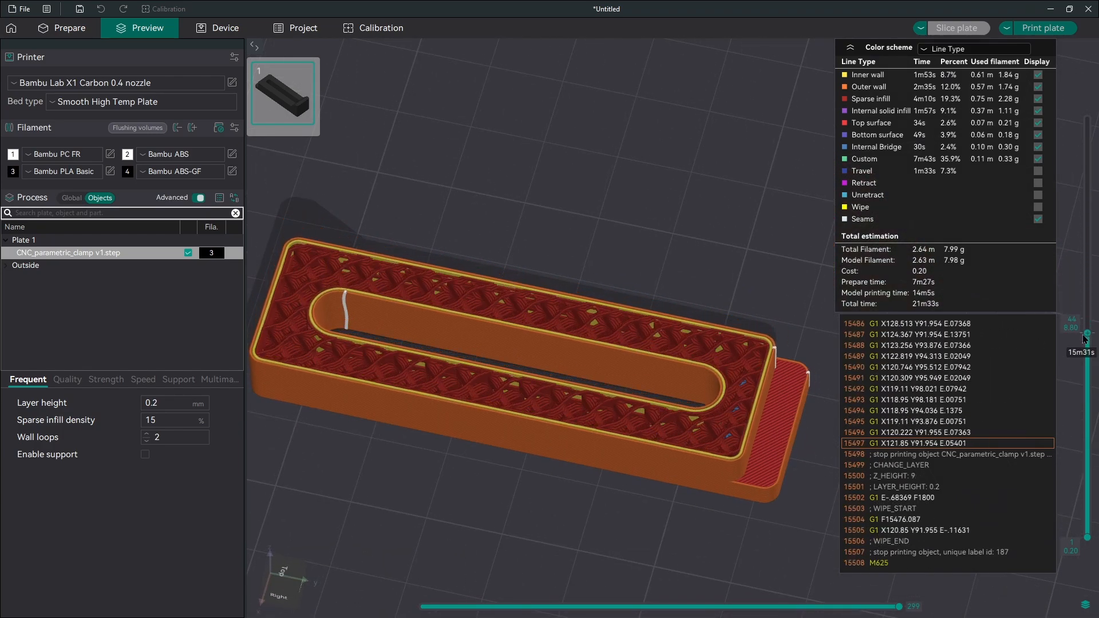
In the global process settings, set the internal solid infill, bottom surface and top surface patterns to Rectilinear
left_click(67, 199)
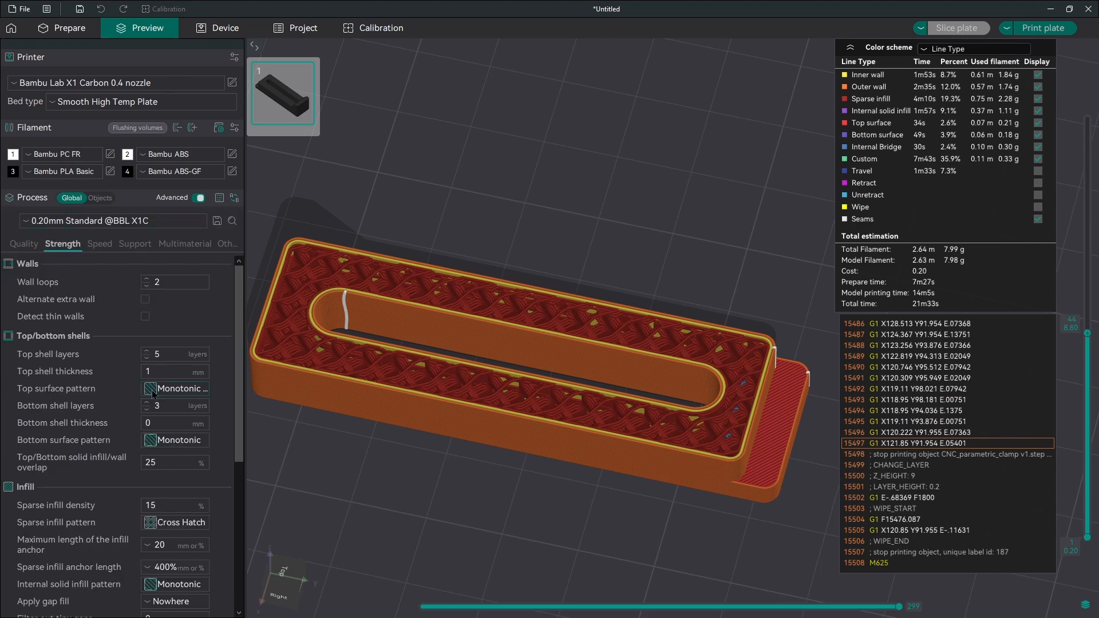
scroll(172, 424, "down", 1)
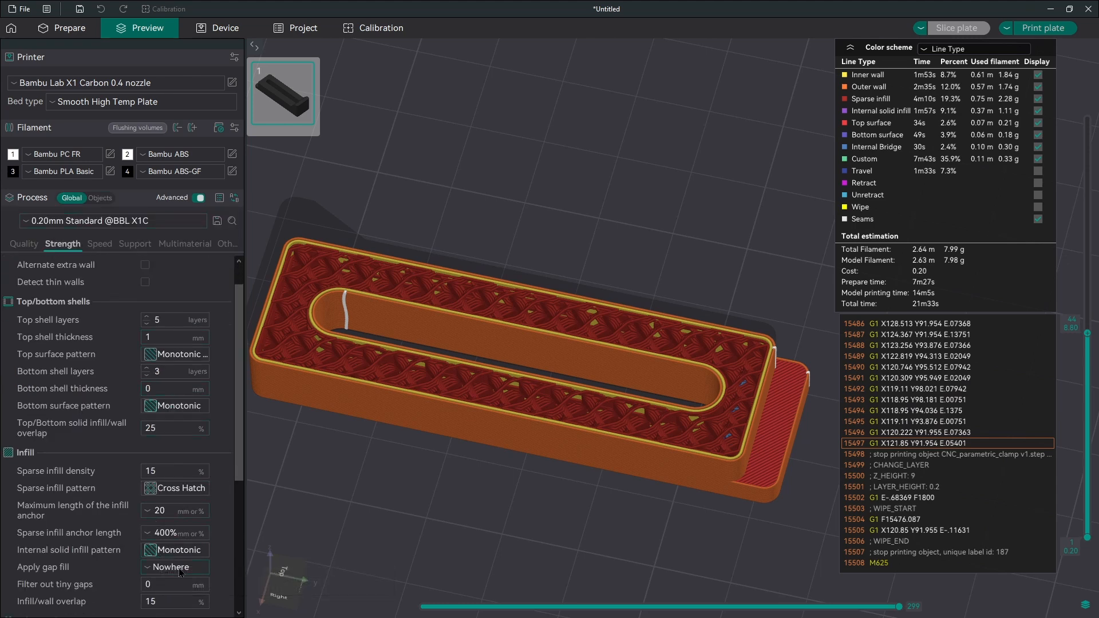
left_click(181, 551)
left_click(184, 420)
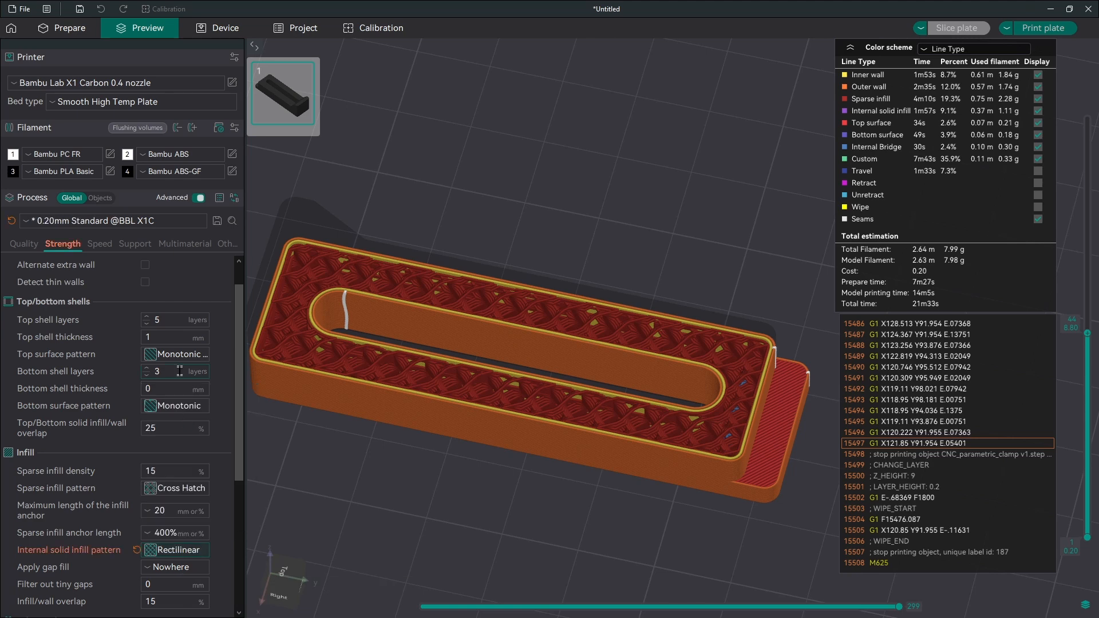
left_click(178, 406)
left_click(180, 424)
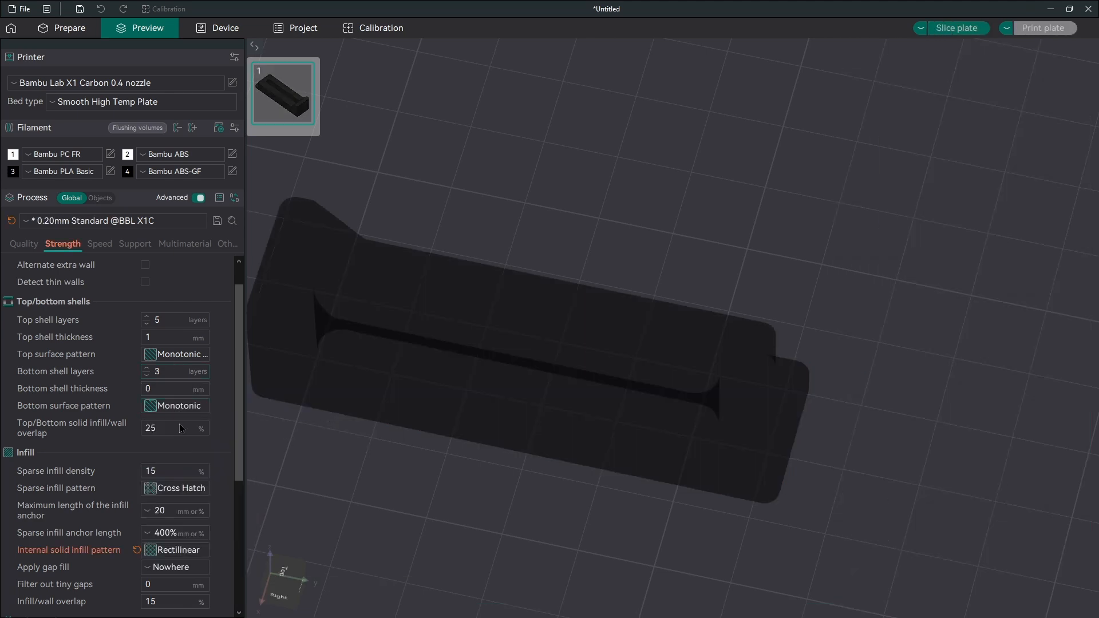
left_click(177, 355)
left_click(179, 390)
scroll(139, 346, "up", 1)
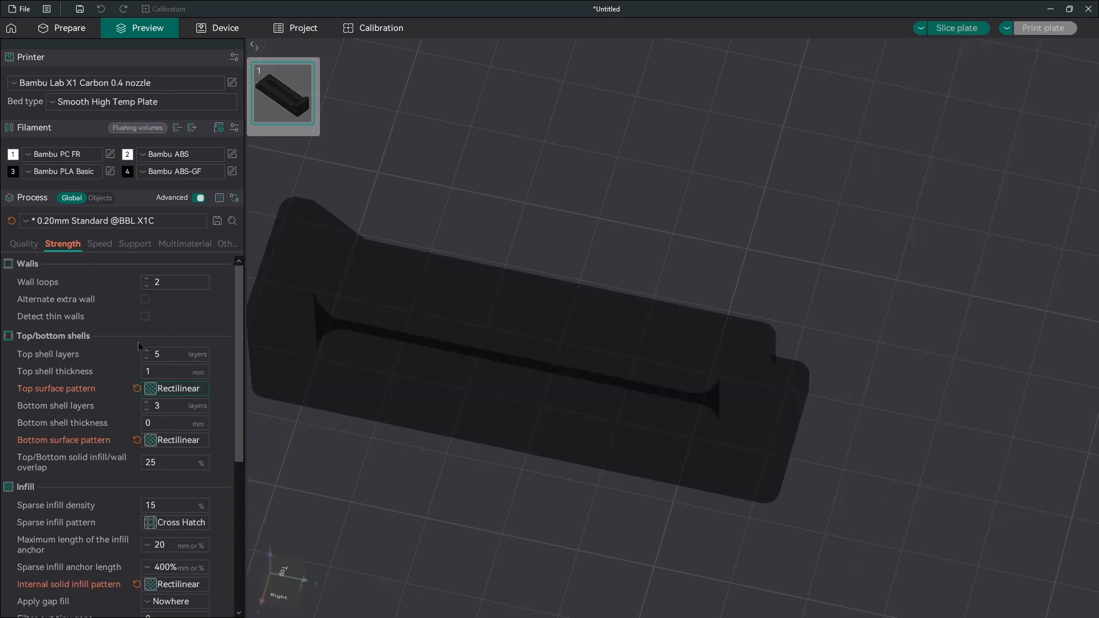
left_click(146, 280)
left_click(147, 280)
left_click(147, 279)
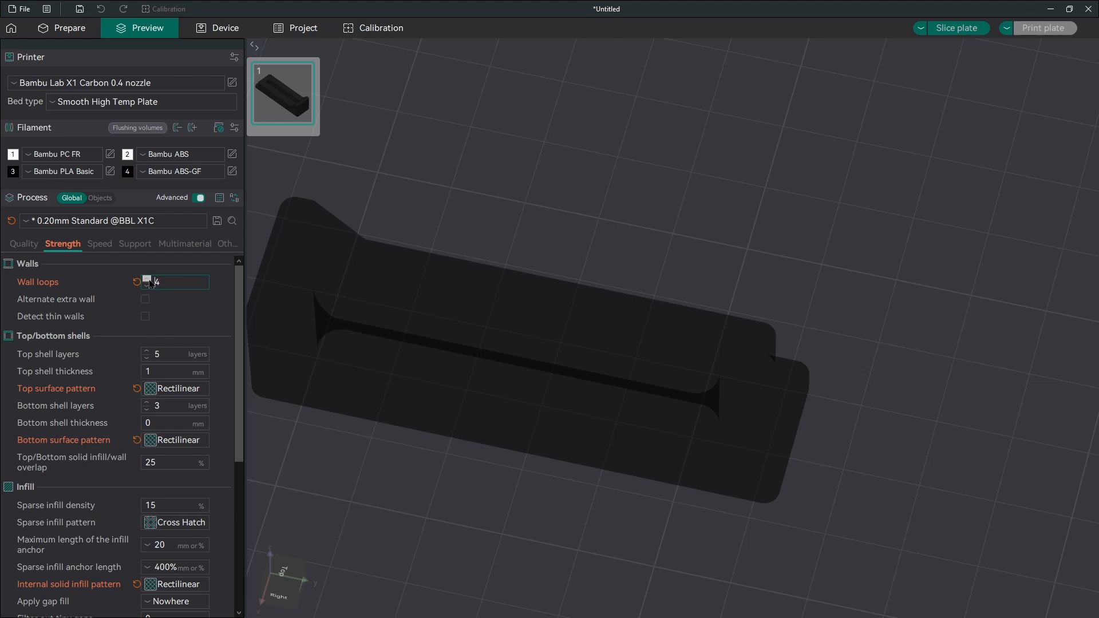
left_click(122, 225)
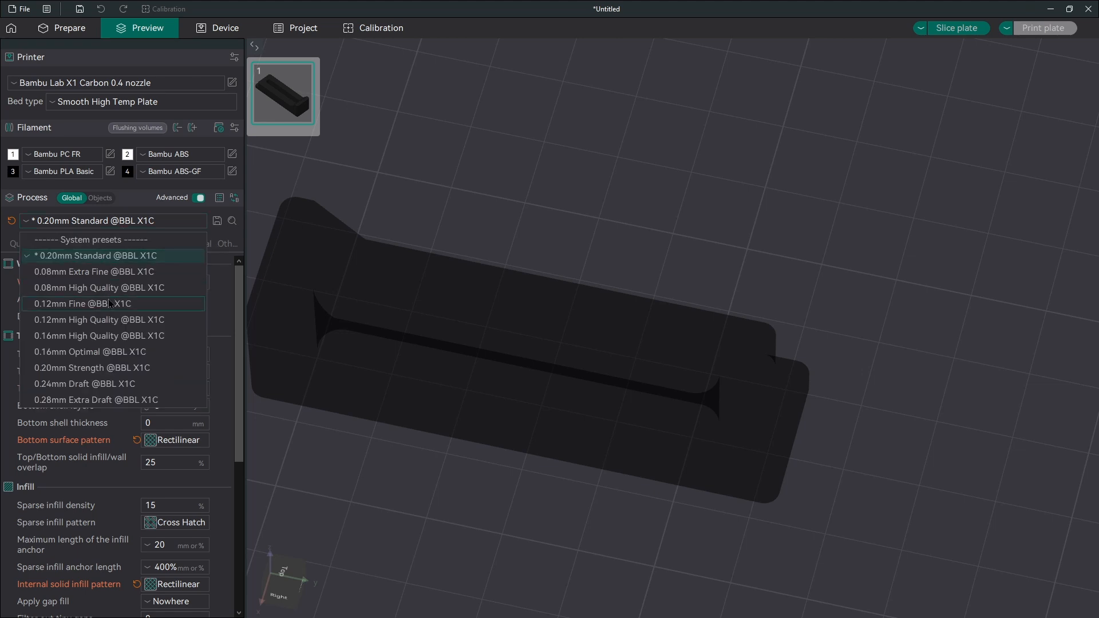
left_click(110, 371)
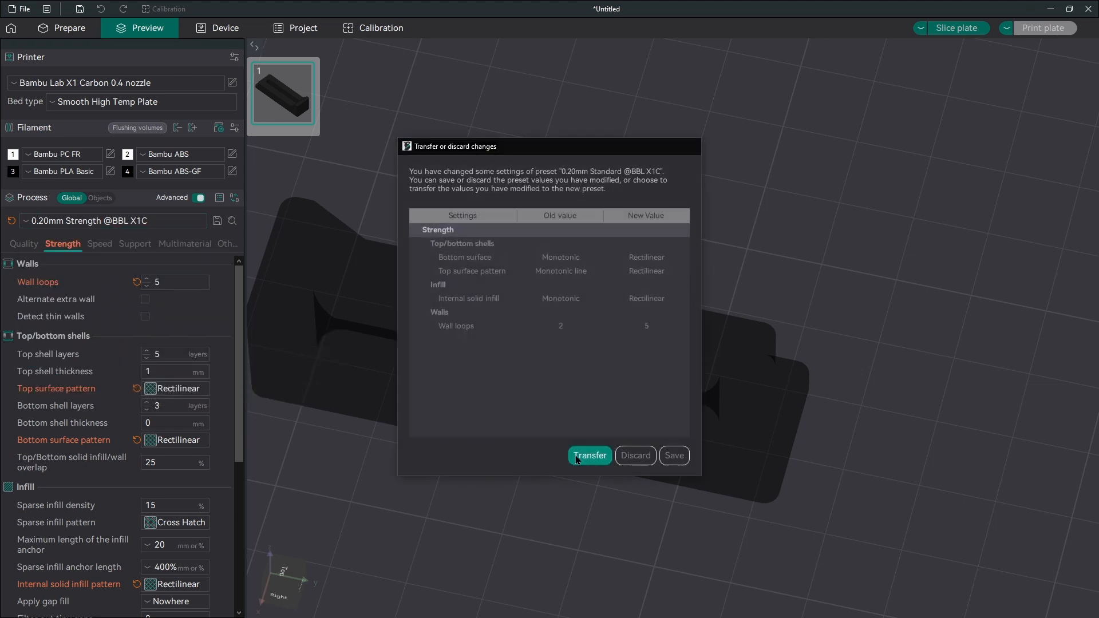
left_click(575, 455)
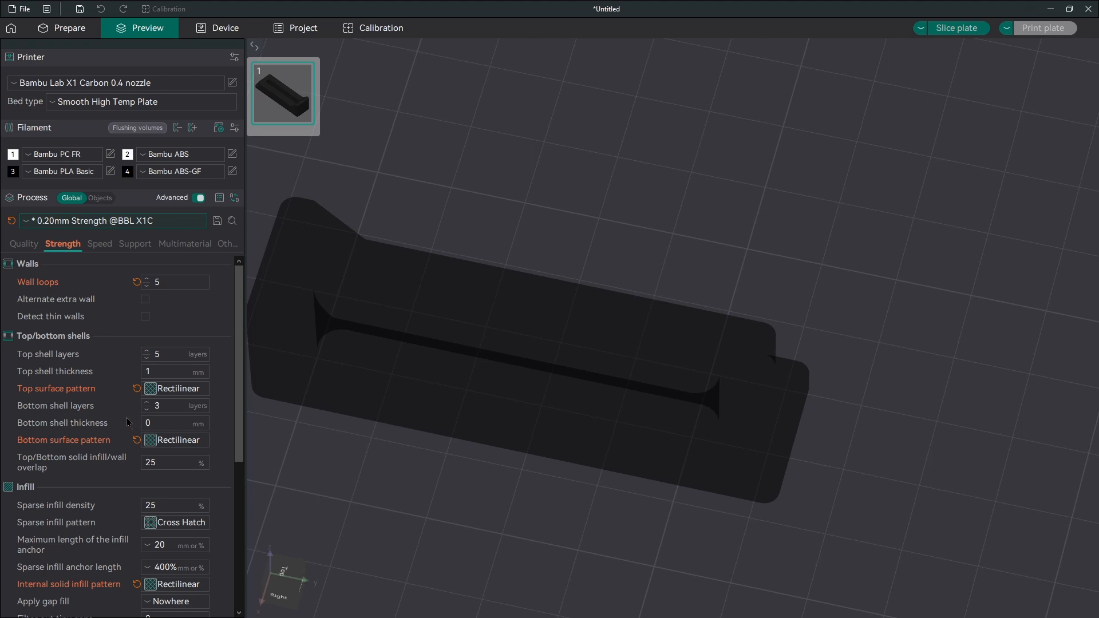
Set the sparse infill to the Rectilinear pattern at 100% density with 8 wall loops, and slice the plate
left_click(153, 526)
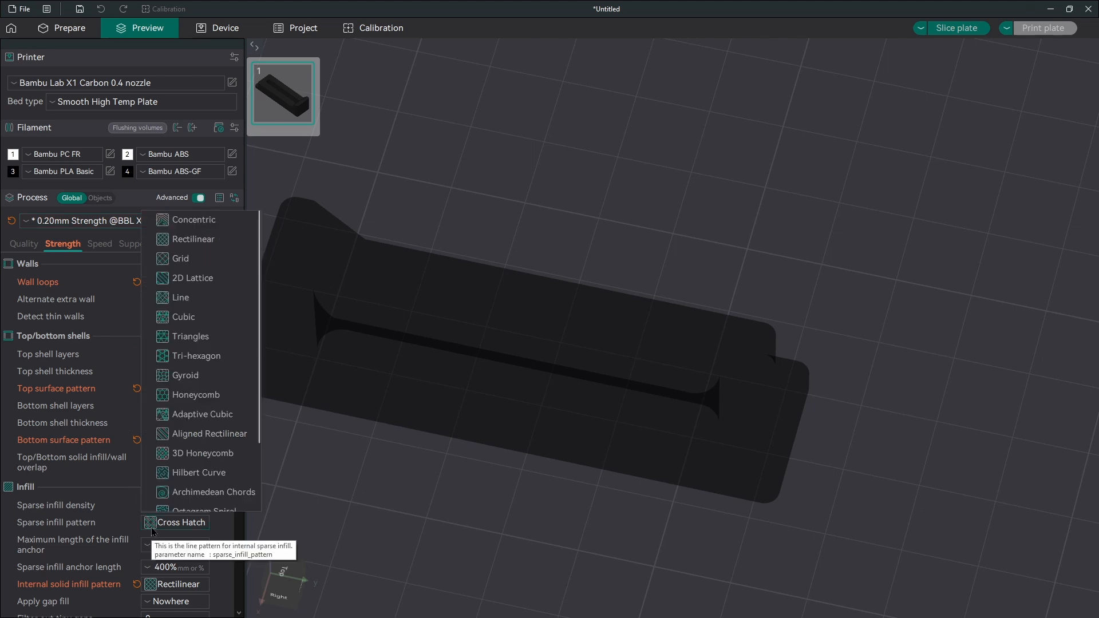
left_click(181, 241)
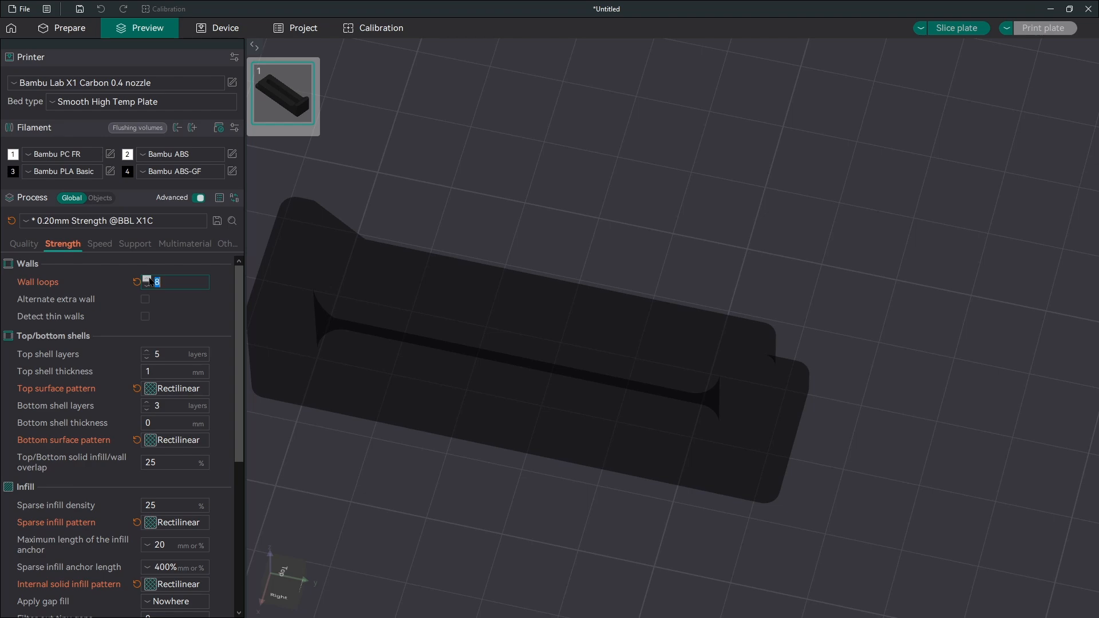
left_click(173, 505)
type("100")
left_click(956, 28)
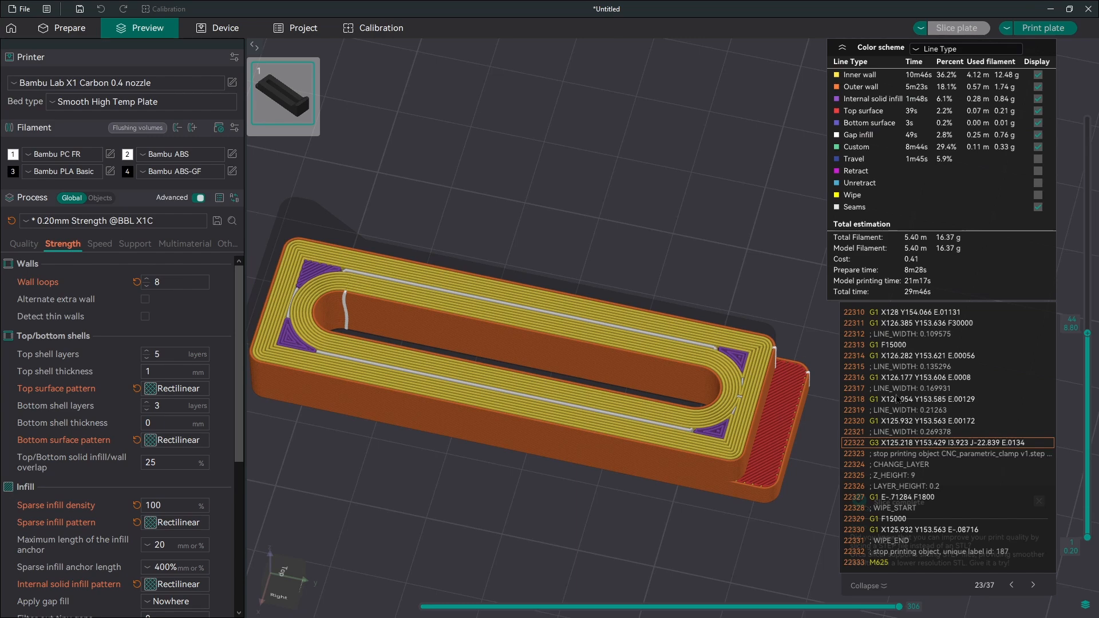
Lower the layer preview to layer 9 and compare the clamp's infill with the wall loops reduced to 6
left_click_drag(1088, 334, 1072, 499)
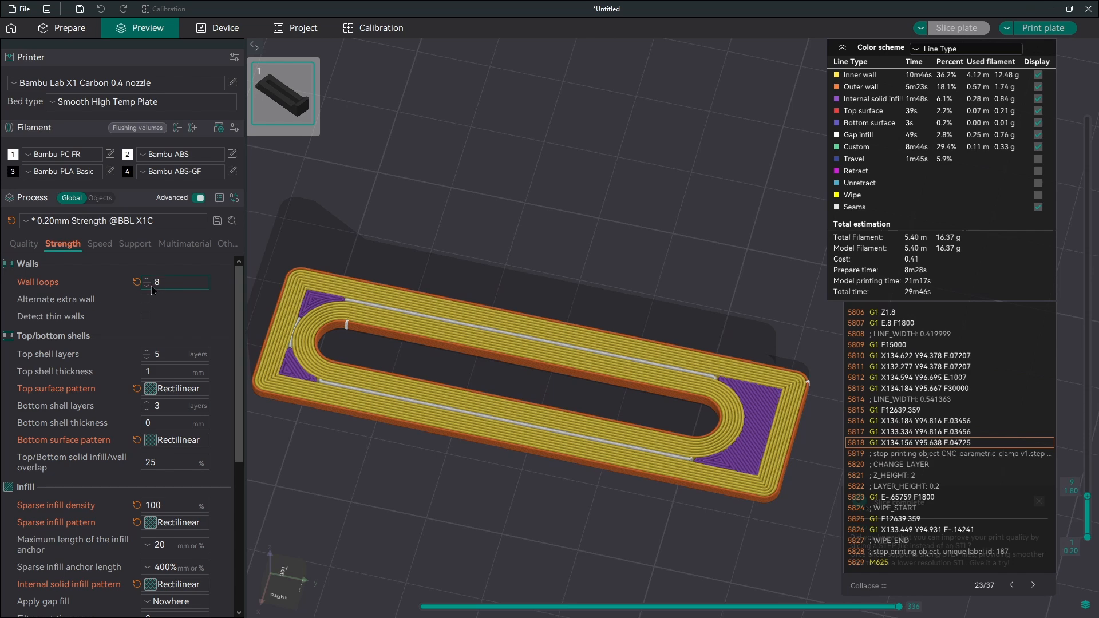
scroll(152, 289, "down", 2)
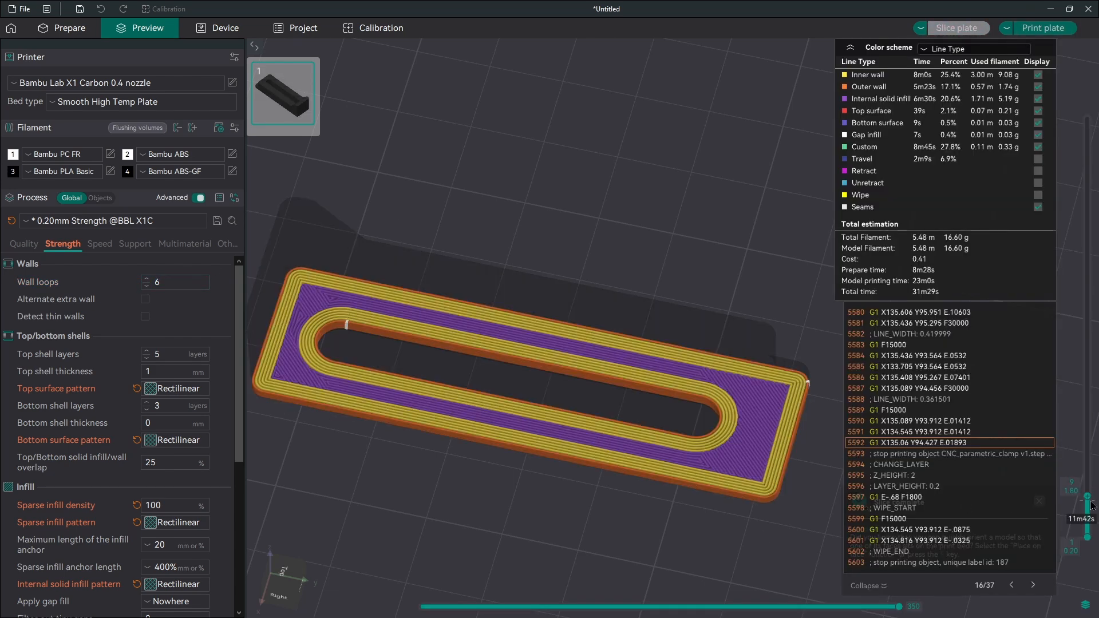
left_click_drag(1088, 497, 1088, 447)
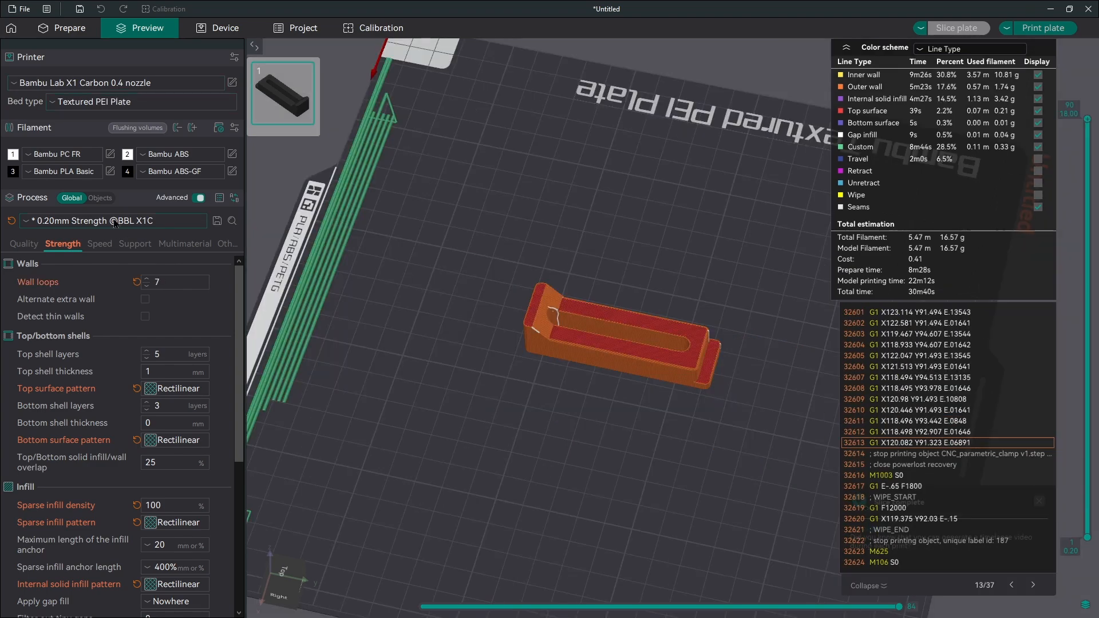
Send the sliced clamp as a print job to the CarbonX1(LAN) printer with timelapse enabled
left_click(106, 198)
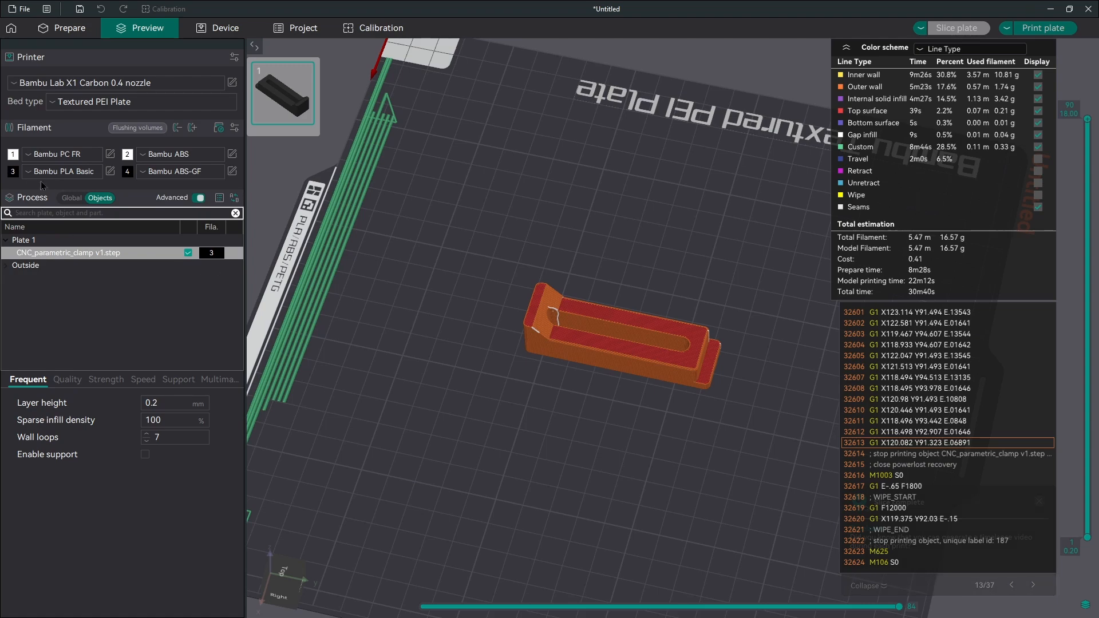
left_click_drag(777, 393, 726, 417)
scroll(726, 417, "up", 2)
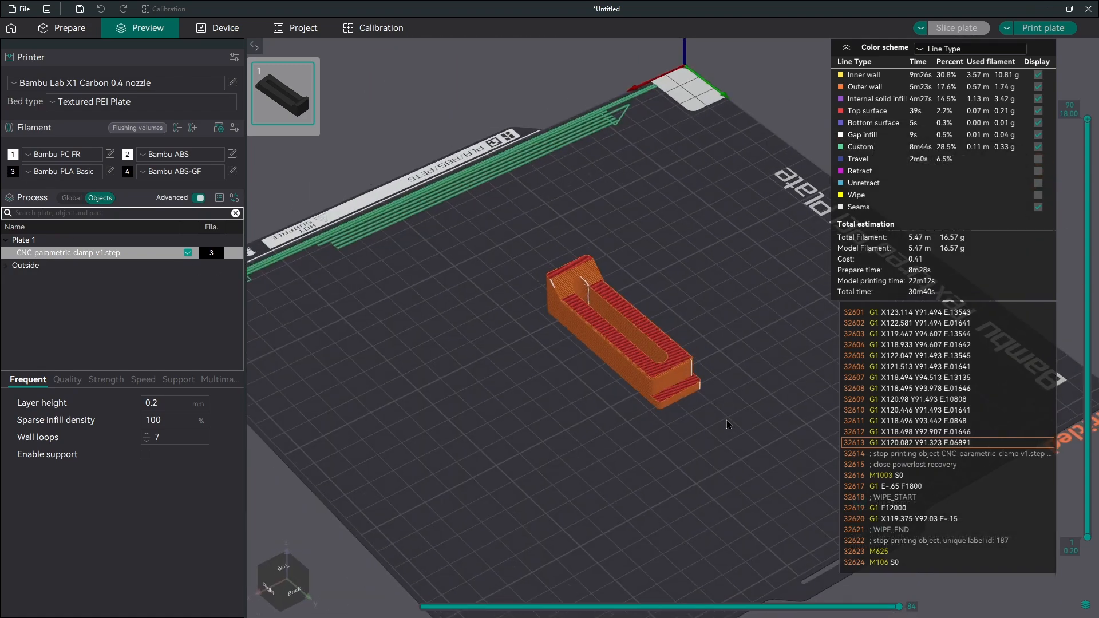
scroll(715, 311, "up", 5)
left_click_drag(694, 335, 889, 194)
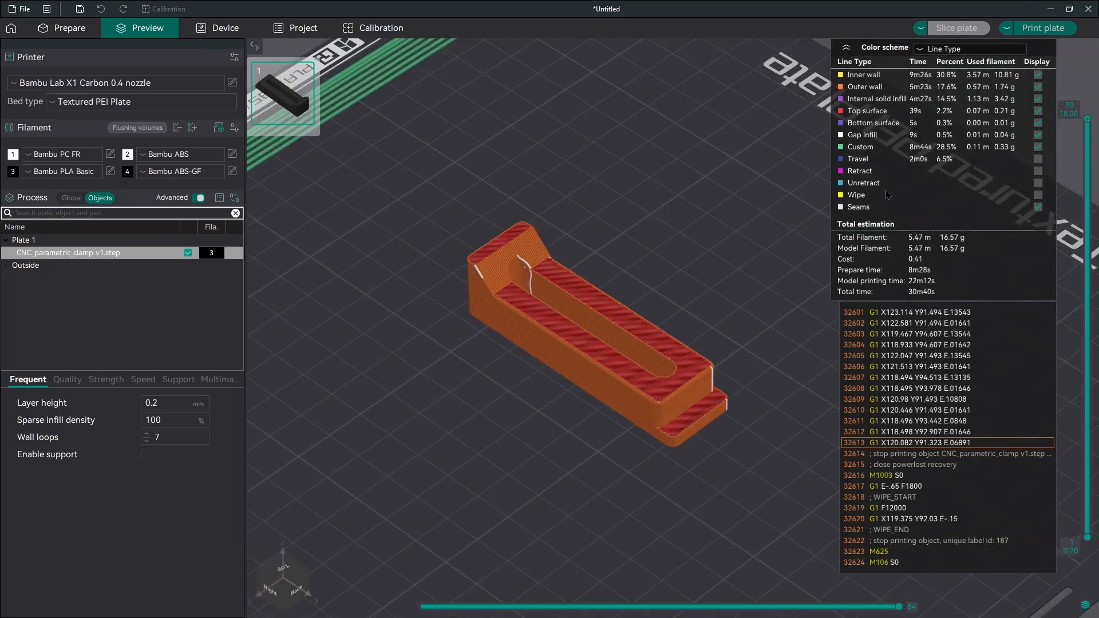
left_click(1044, 28)
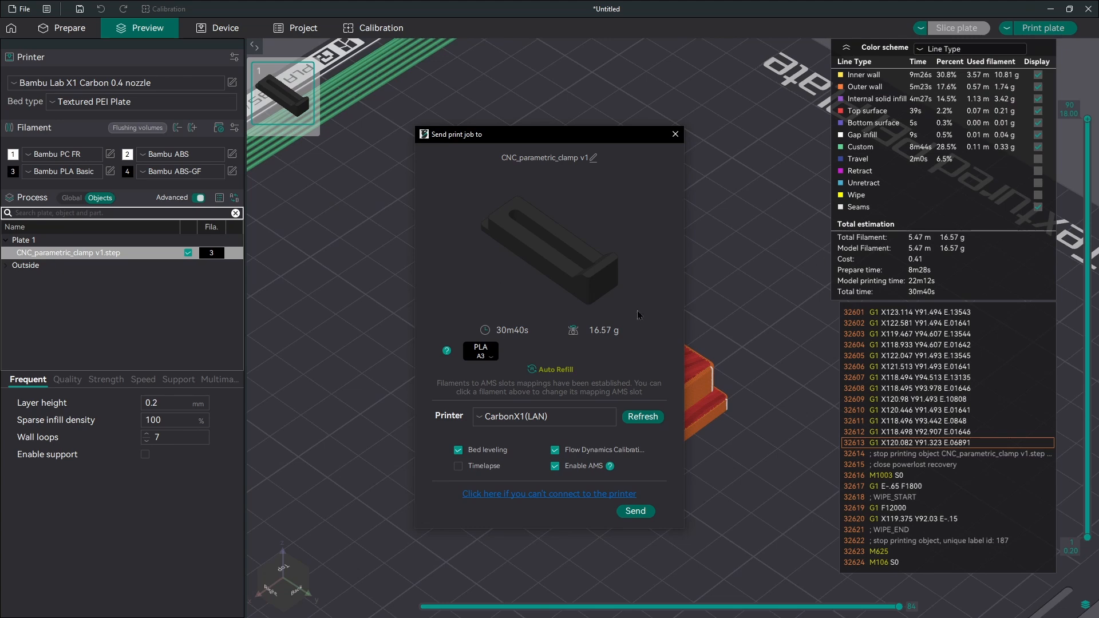
left_click(484, 466)
left_click(628, 510)
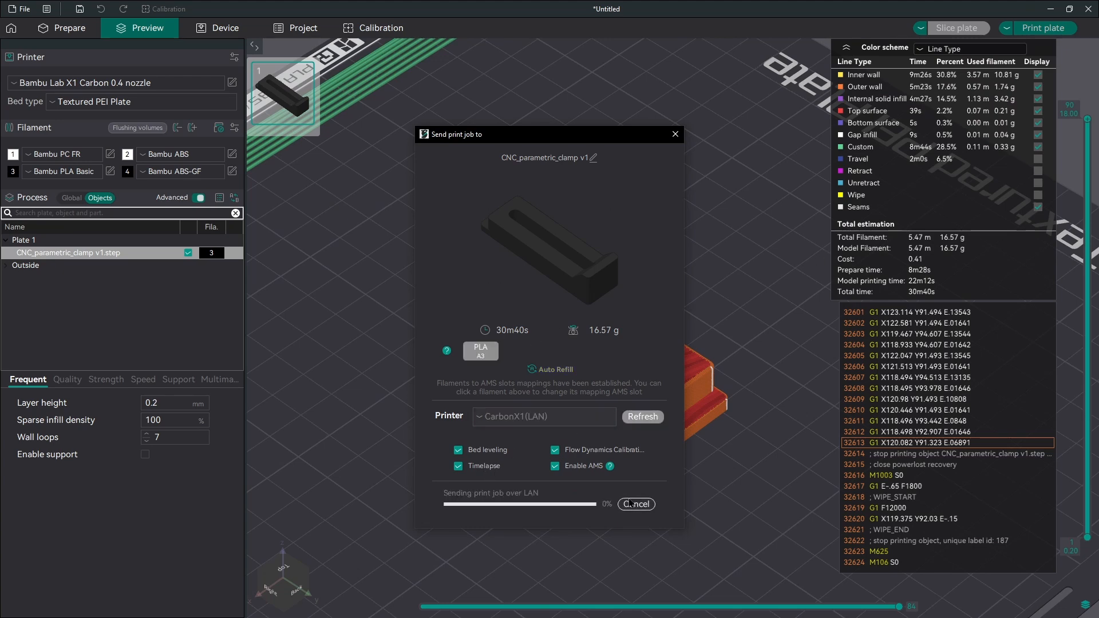